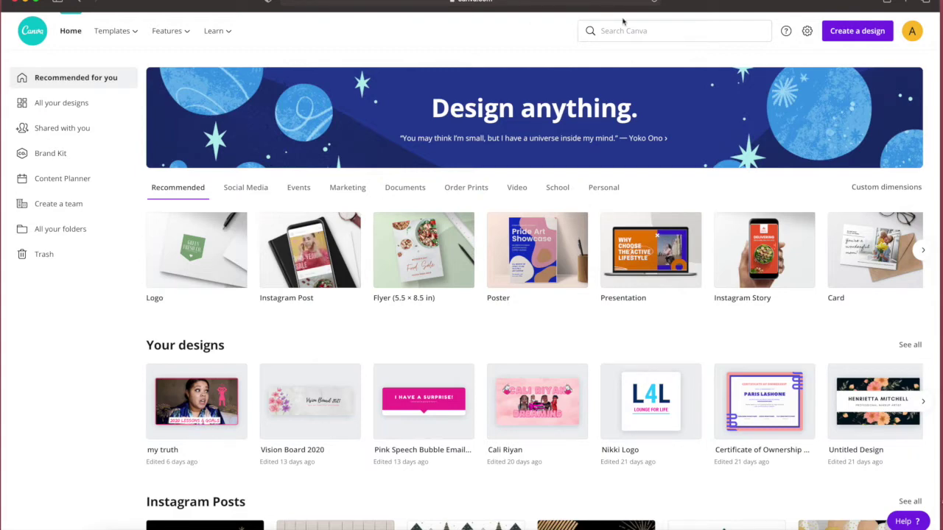
Search the template library for youtube thumbnail using the recent search.
mouse_move(112, 30)
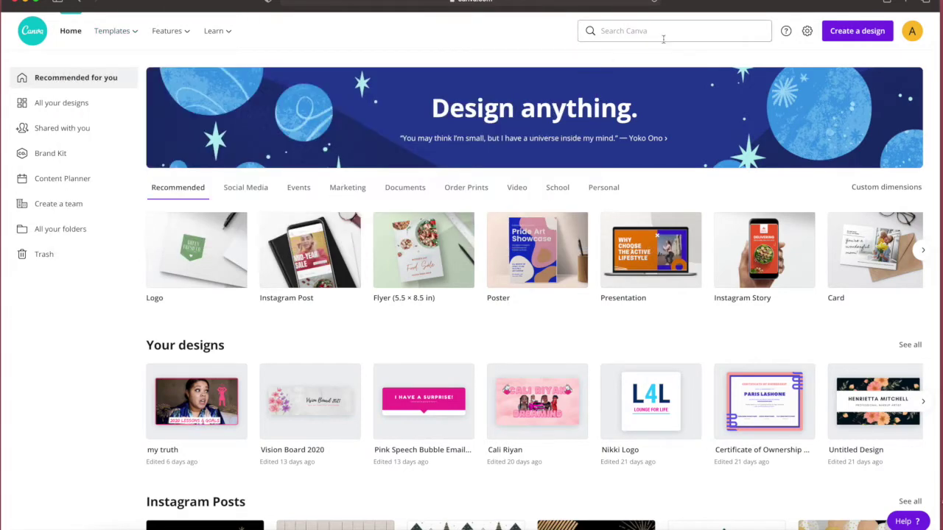
left_click(644, 31)
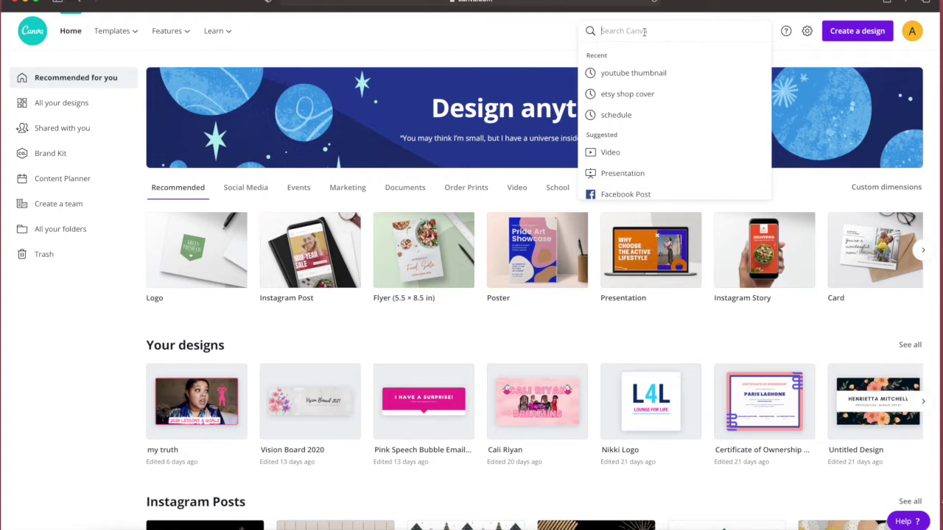
left_click(626, 74)
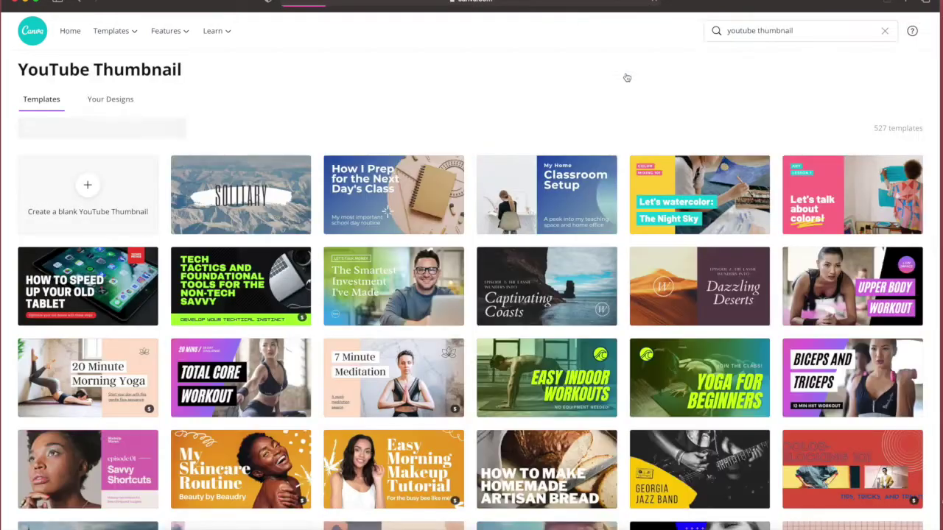
Browse the YouTube Thumbnail templates and create a blank YouTube Thumbnail design.
scroll(586, 215, "down", 3)
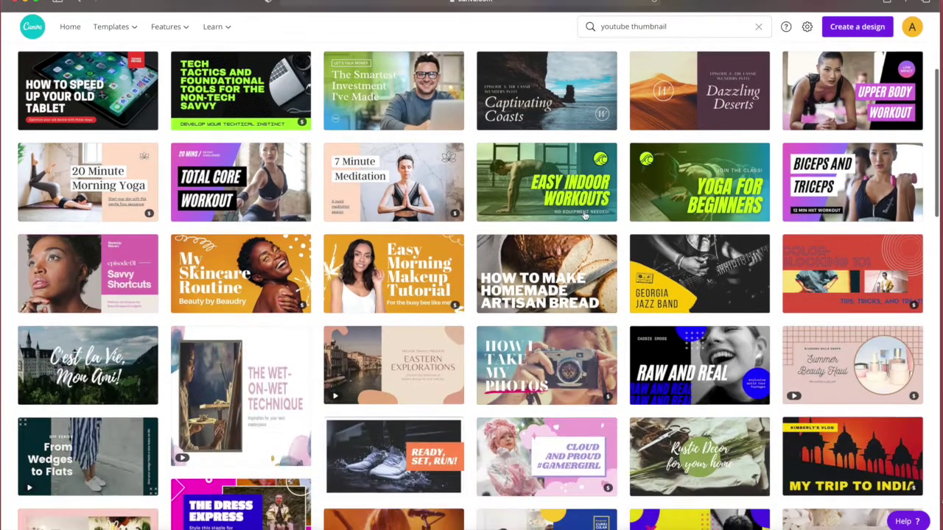
scroll(586, 215, "down", 15)
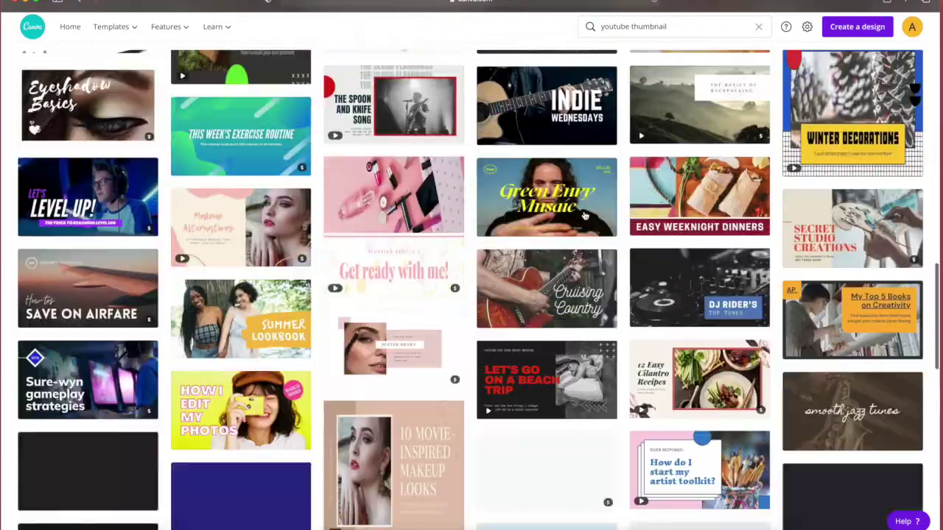
scroll(586, 215, "down", 6)
scroll(586, 215, "up", 10)
scroll(585, 215, "up", 15)
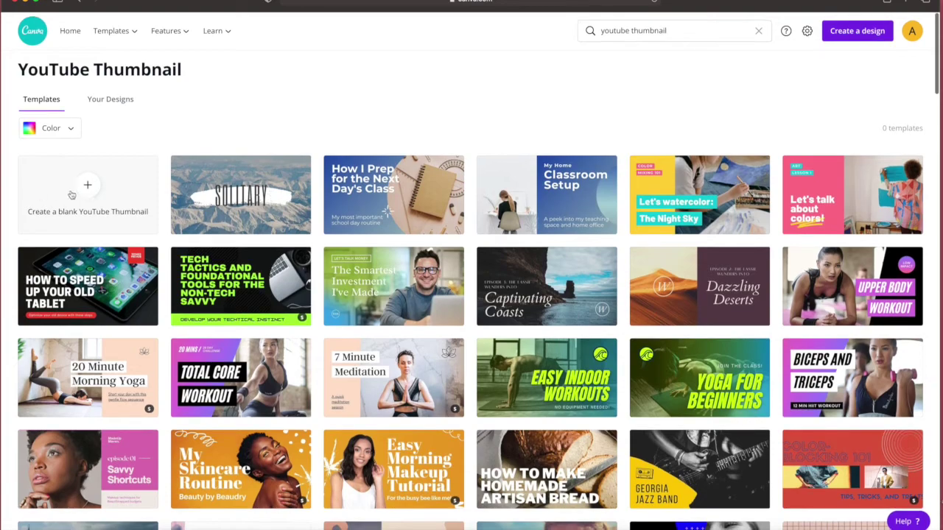
left_click(92, 185)
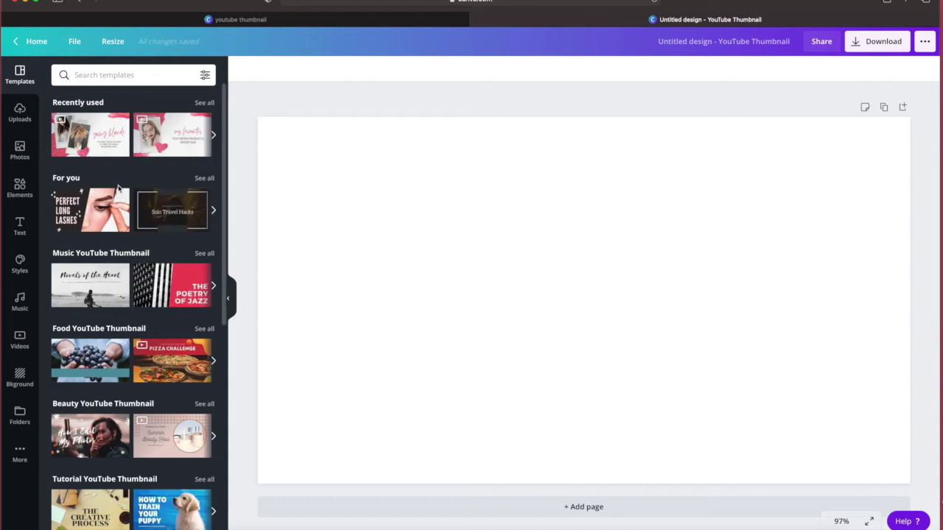
Add two blank pages to the thumbnail design so that it has three pages.
scroll(119, 193, "down", 15)
left_click(647, 206)
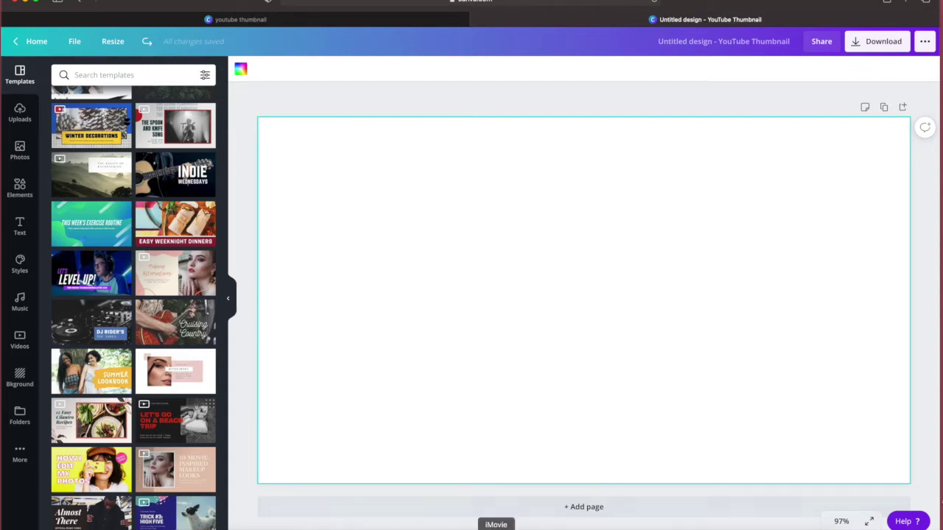
left_click(580, 516)
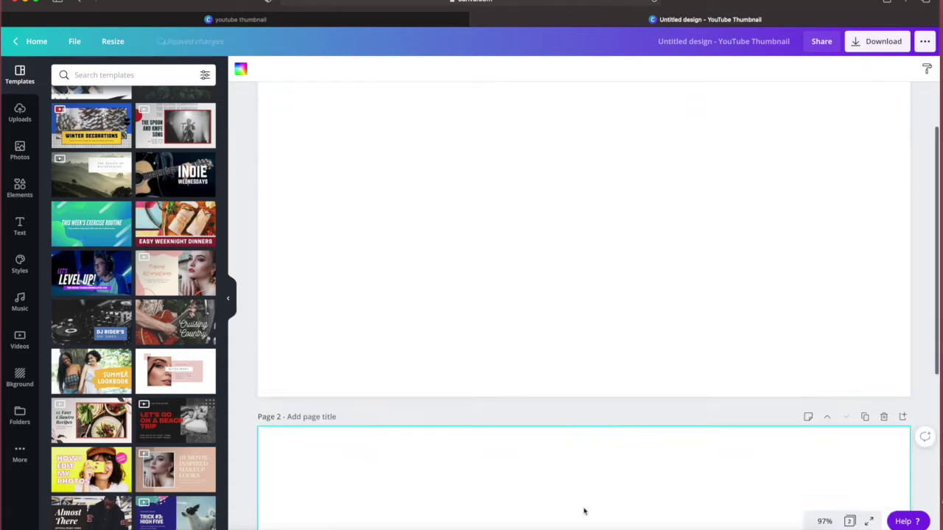
left_click(569, 507)
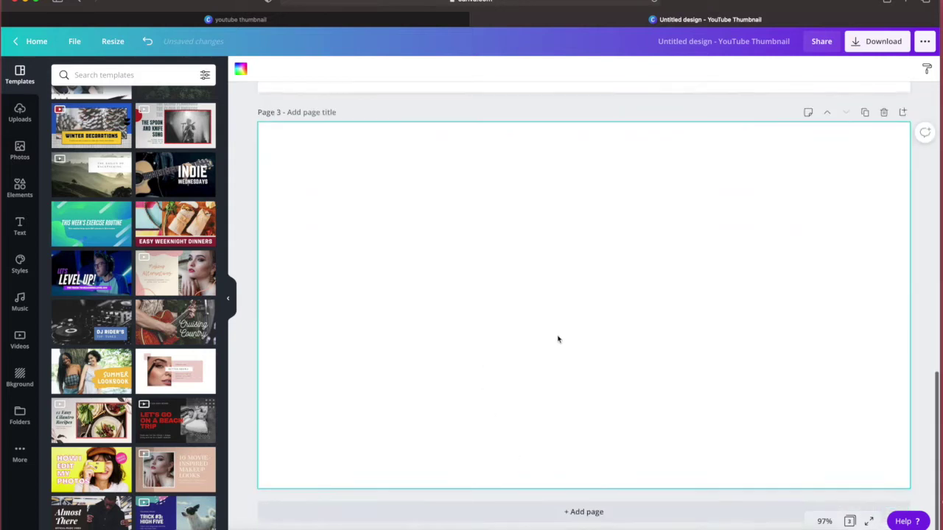
Try placing the trending yellow flower photo on page 1 as a freestanding image and delete it.
scroll(557, 337, "up", 15)
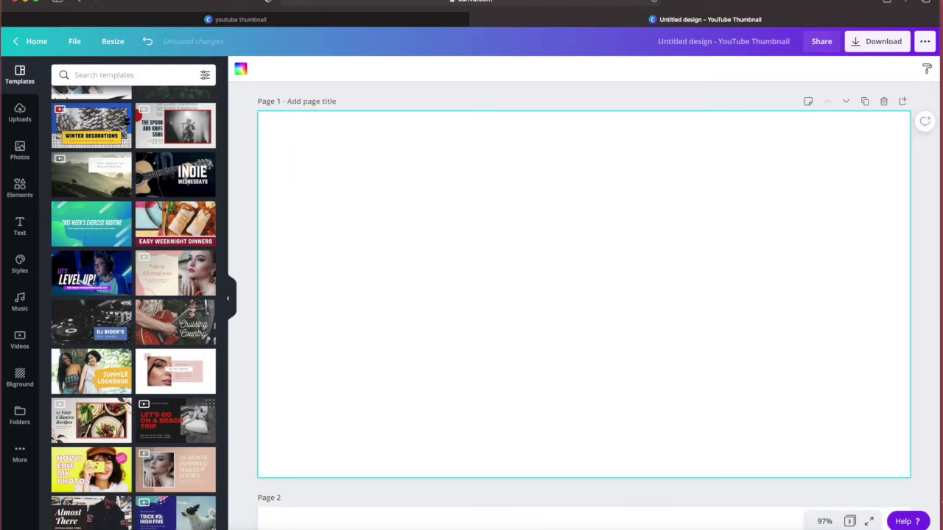
left_click(242, 70)
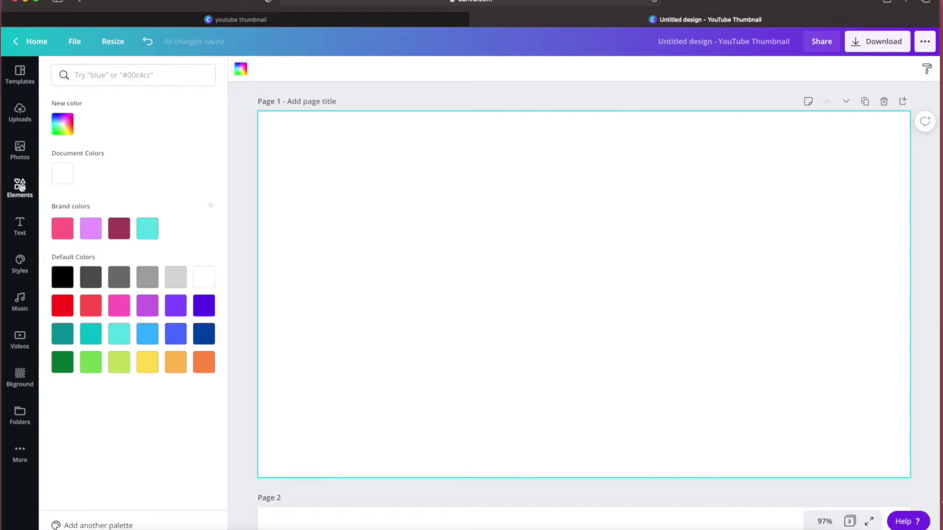
left_click(20, 149)
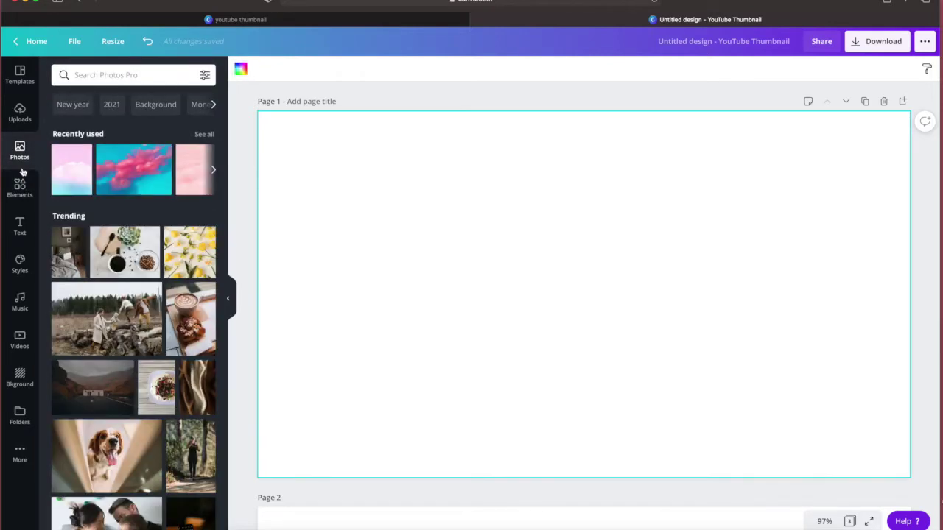
scroll(194, 182, "right", 10)
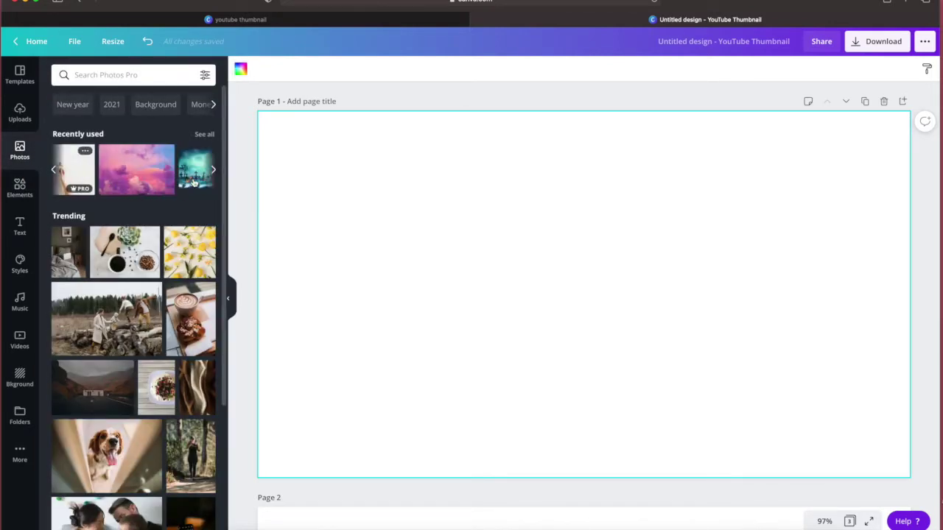
left_click(194, 255)
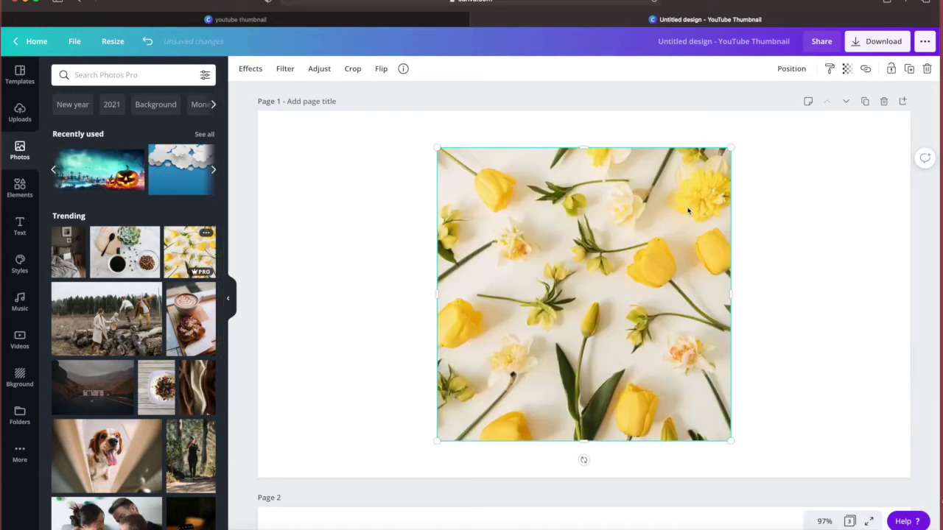
left_click(926, 68)
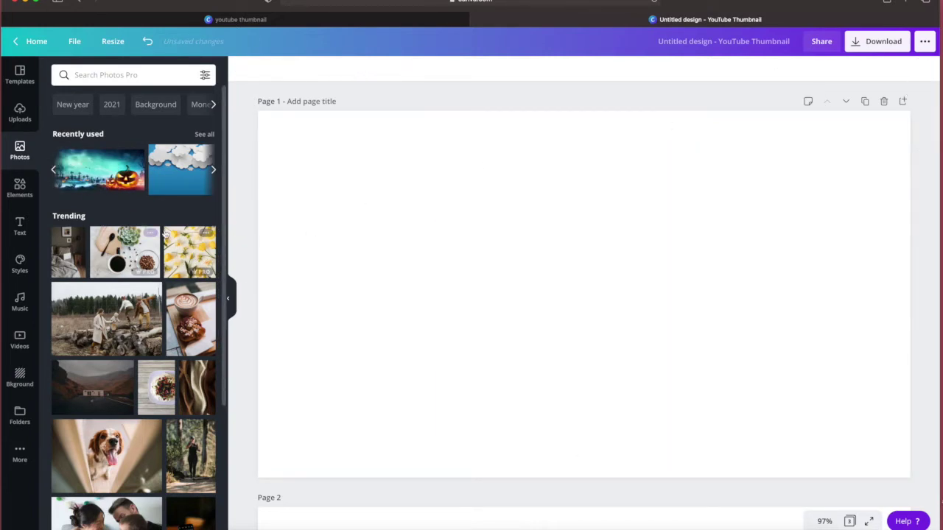
Fill page 1's background with the trending yellow flower photo.
left_click(184, 252)
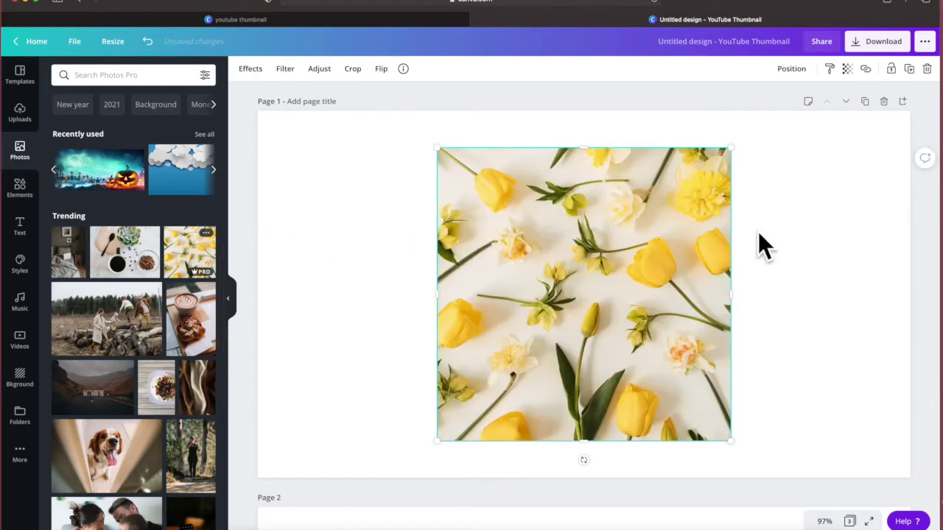
left_click(926, 69)
left_click_drag(190, 250, 267, 231)
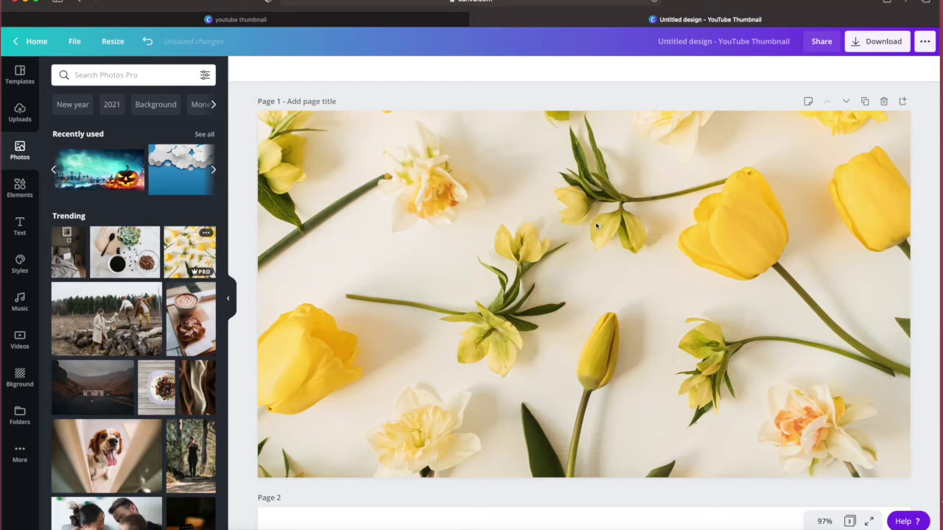
Set page 2's background to the golden yellow taken from the flower photo's colors.
scroll(538, 206, "down", 10)
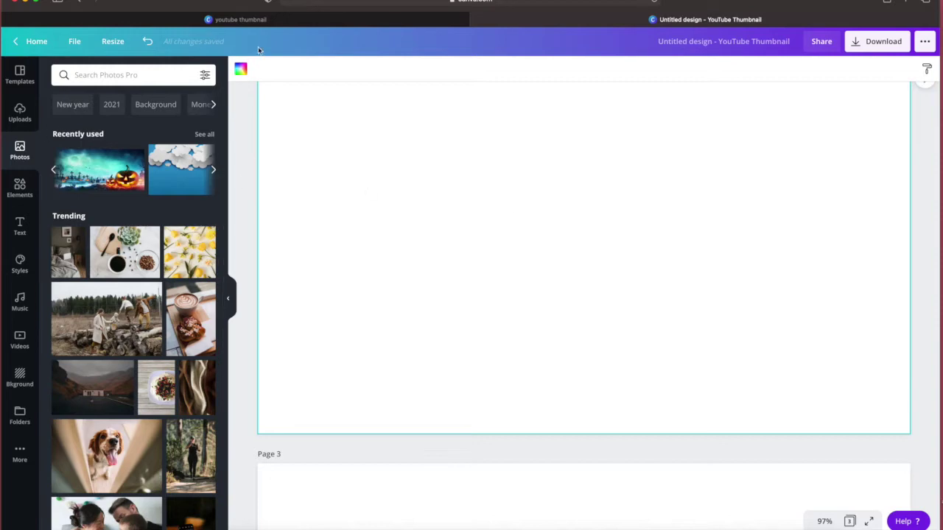
left_click(241, 70)
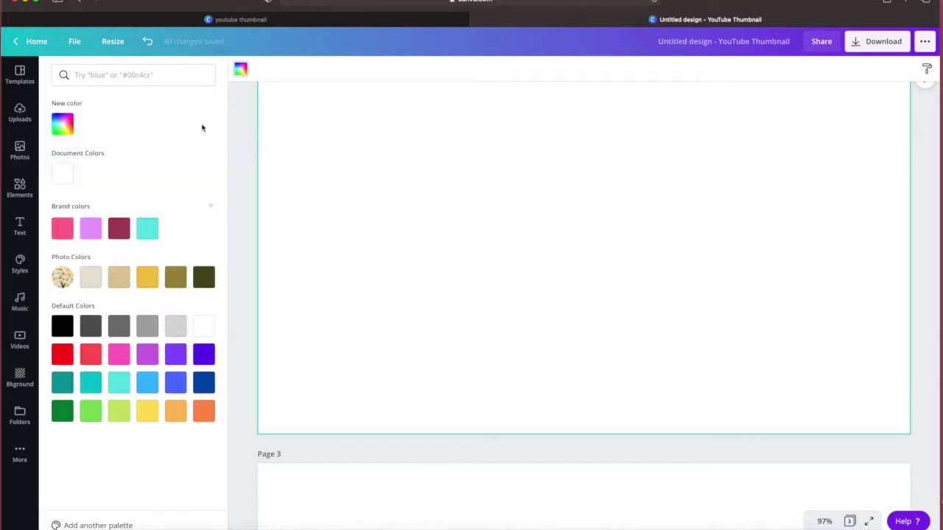
left_click(146, 277)
scroll(430, 300, "up", 5)
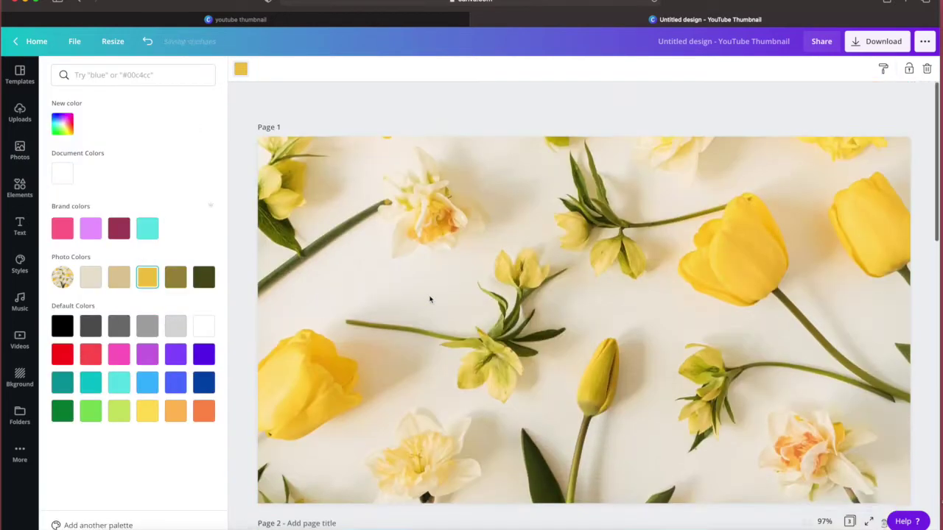
Search the photos for yellow and fill page 3's background with the yellow desk photo showing a keyboard, glasses and phone.
scroll(430, 300, "down", 3)
scroll(430, 300, "down", 5)
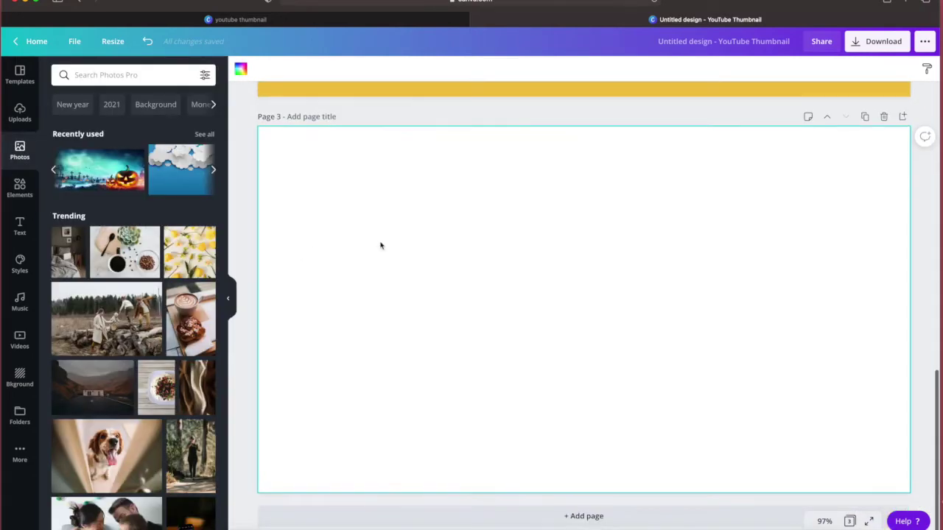
scroll(165, 248, "down", 2)
scroll(148, 243, "up", 3)
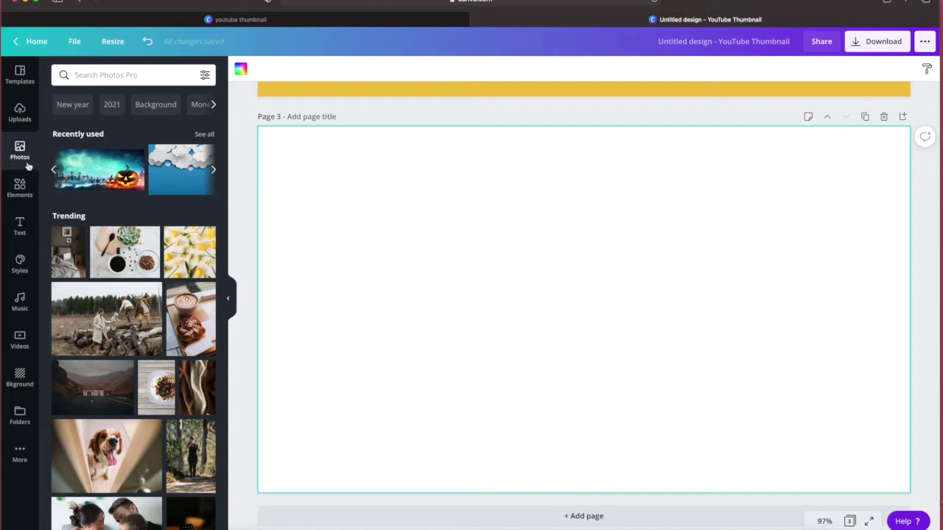
left_click(157, 74)
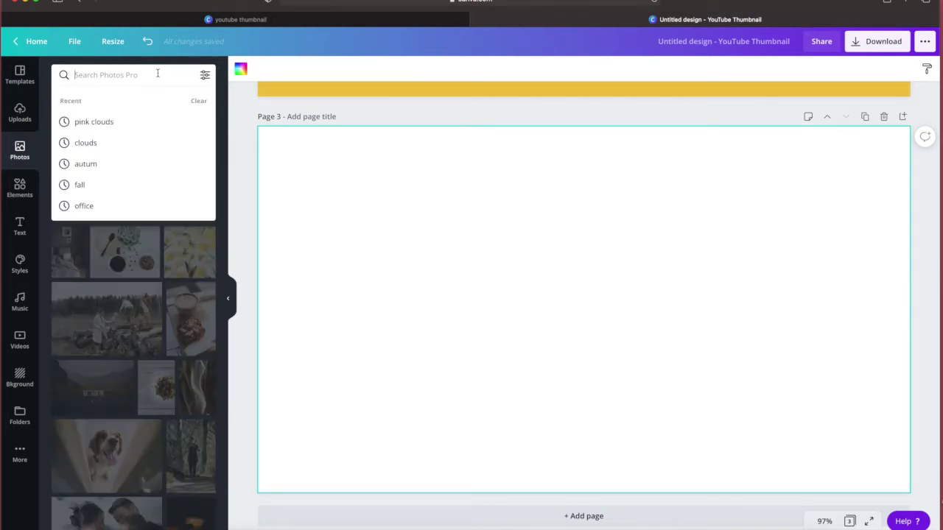
type("yellow")
key("Return")
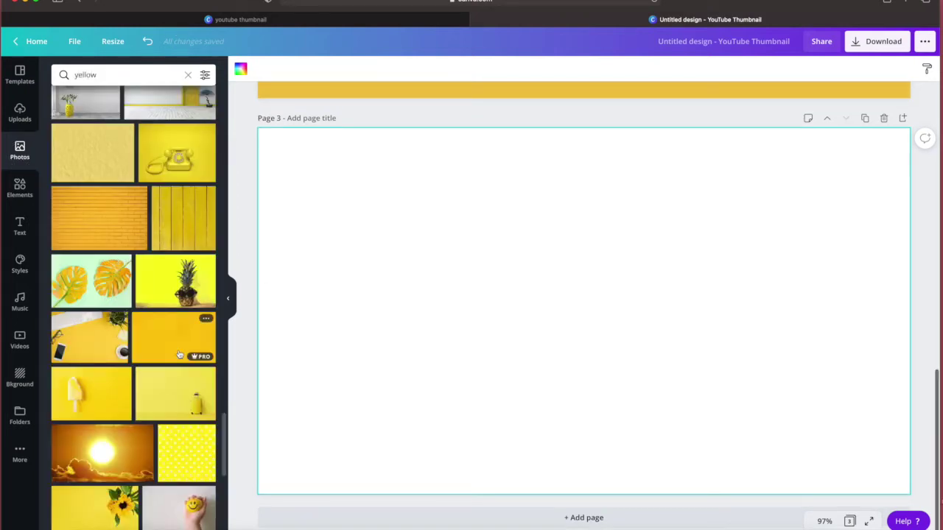
left_click_drag(111, 337, 263, 319)
Compare the backgrounds of the three thumbnail pages.
scroll(627, 323, "up", 10)
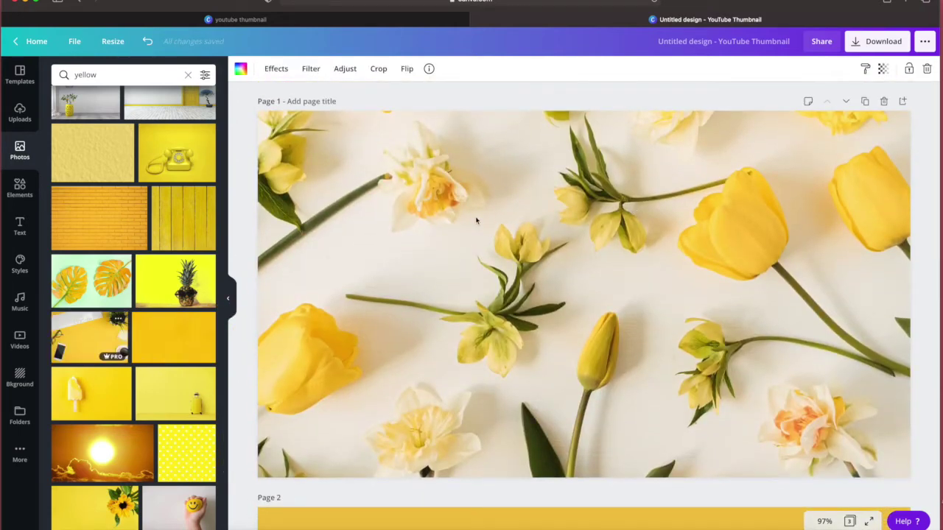
scroll(500, 239, "down", 5)
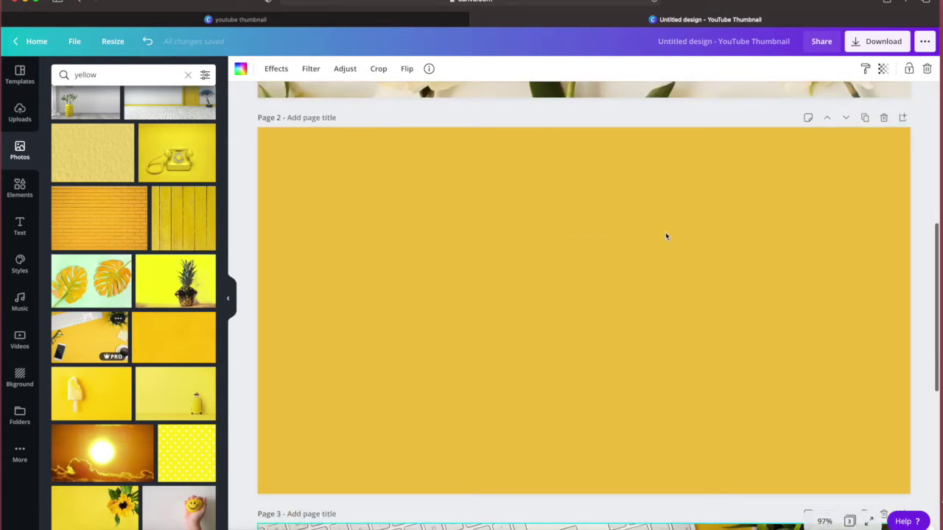
scroll(615, 246, "down", 5)
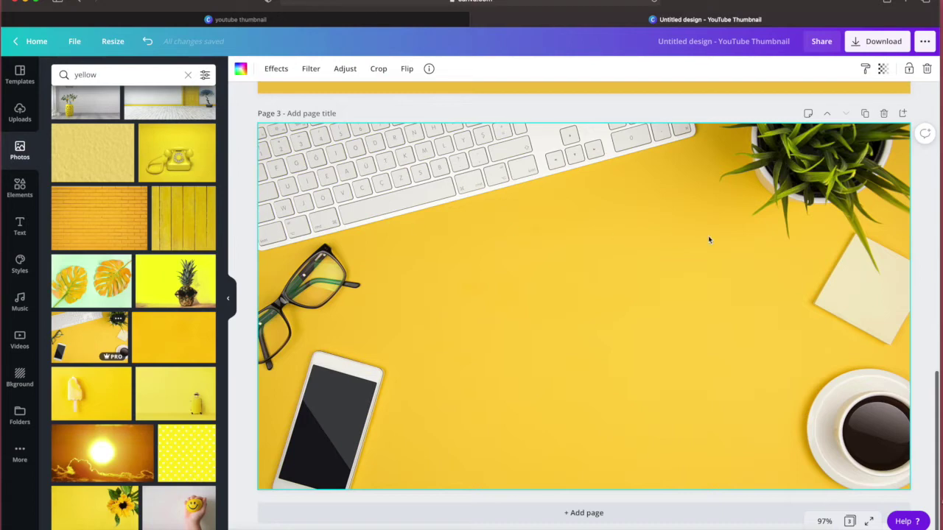
scroll(671, 202, "up", 10)
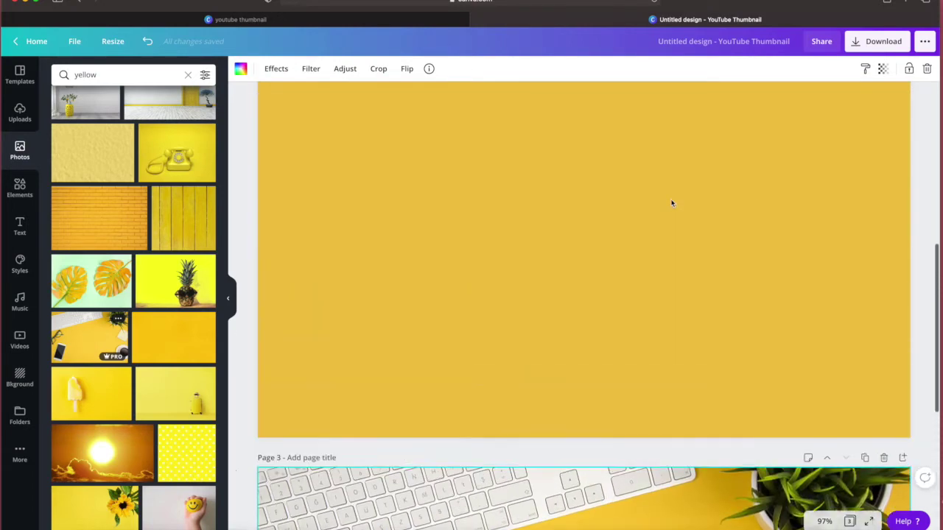
scroll(685, 206, "down", 1)
scroll(699, 210, "up", 1)
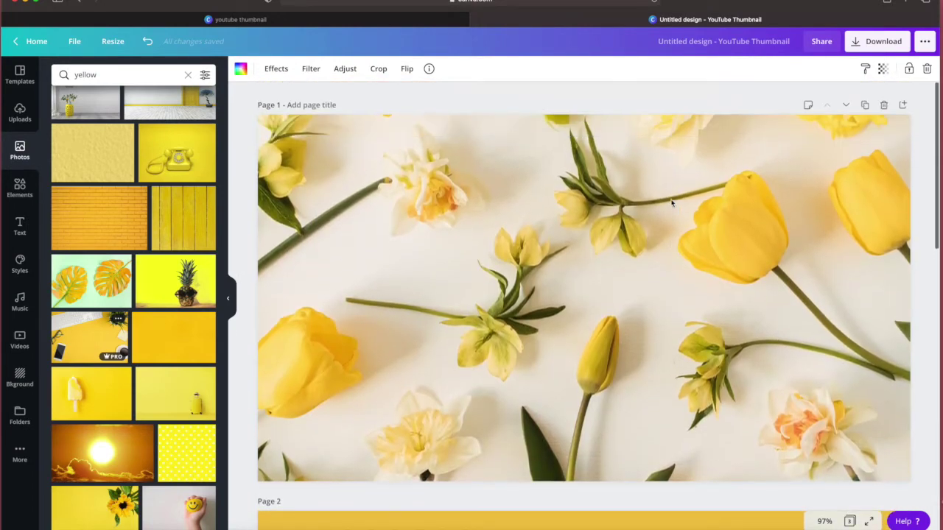
scroll(479, 198, "down", 10)
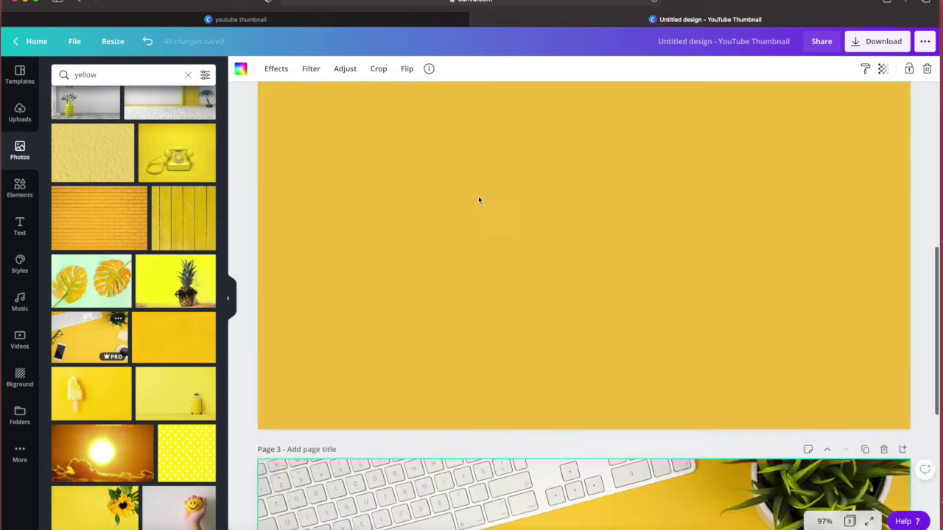
scroll(478, 196, "up", 15)
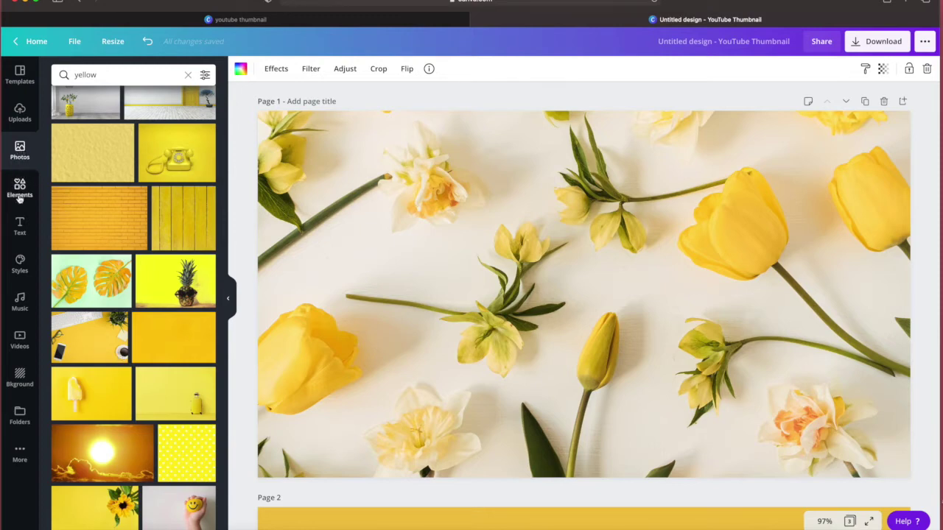
Place the uploaded portrait with the gray-brown sweater and pink rose backdrop on the flower background of page 1.
left_click(20, 121)
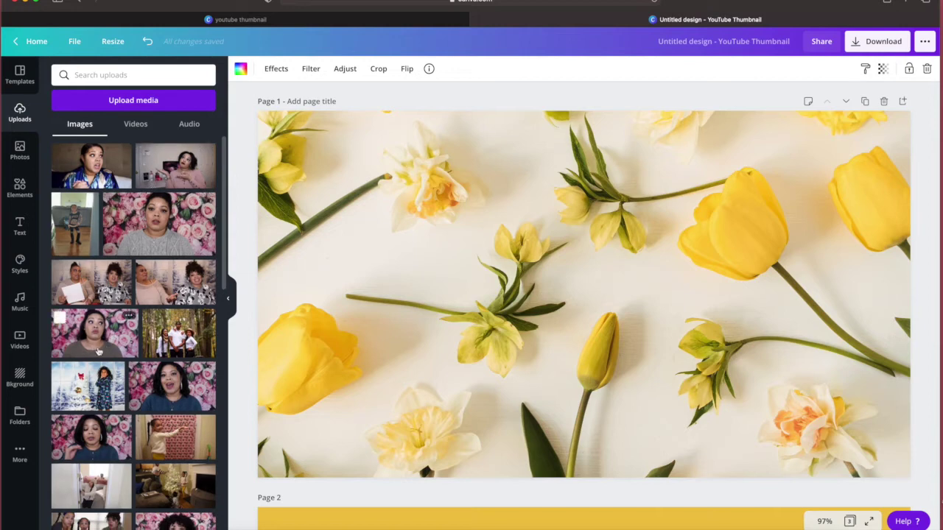
scroll(167, 422, "down", 2)
scroll(168, 388, "up", 2)
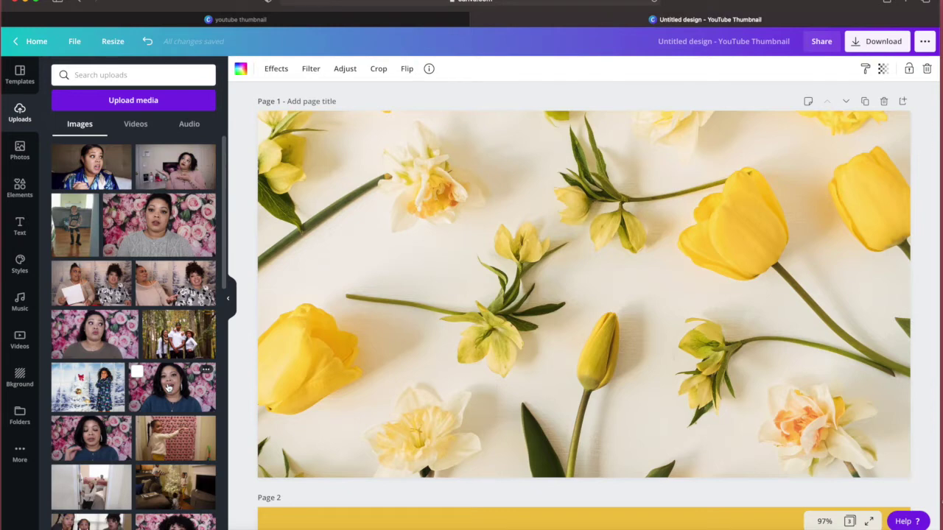
left_click(115, 343)
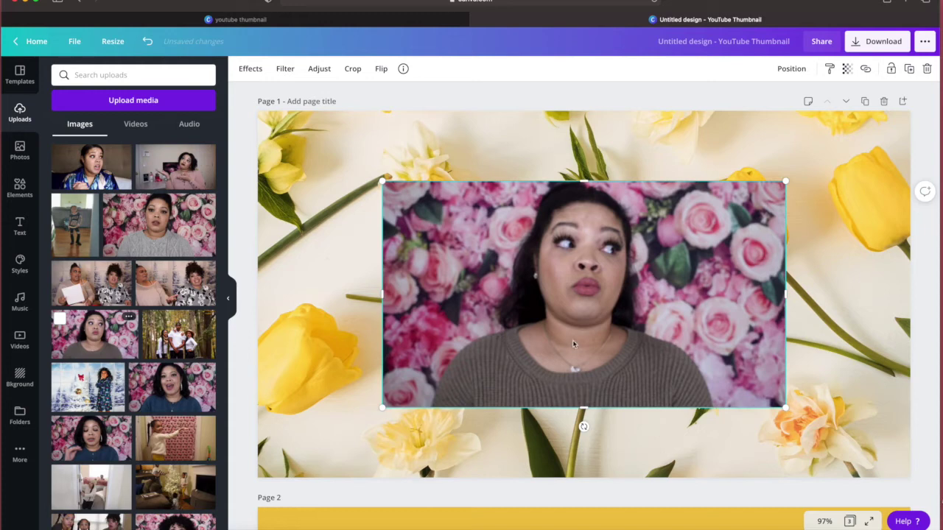
Remove the pink rose background from the portrait on page 1 with Background Remover.
left_click(247, 74)
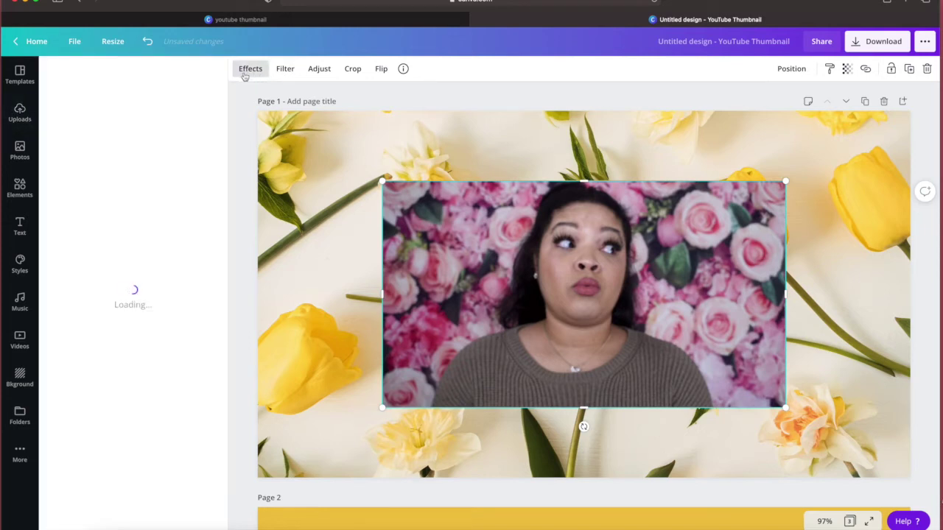
left_click(132, 107)
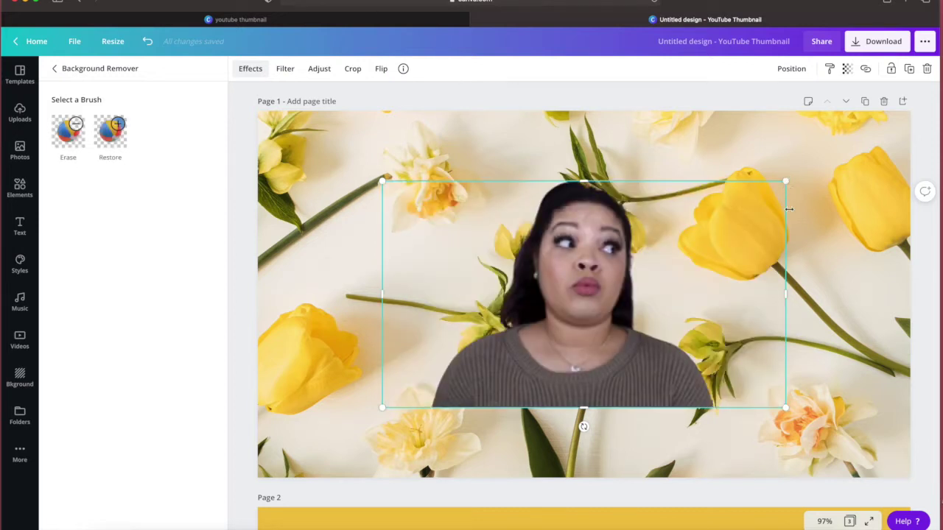
Crop the empty sides off the cut-out portrait, enlarge it and fit it into the lower-right corner of page 1.
left_click_drag(751, 295, 665, 293)
left_click_drag(381, 294, 426, 293)
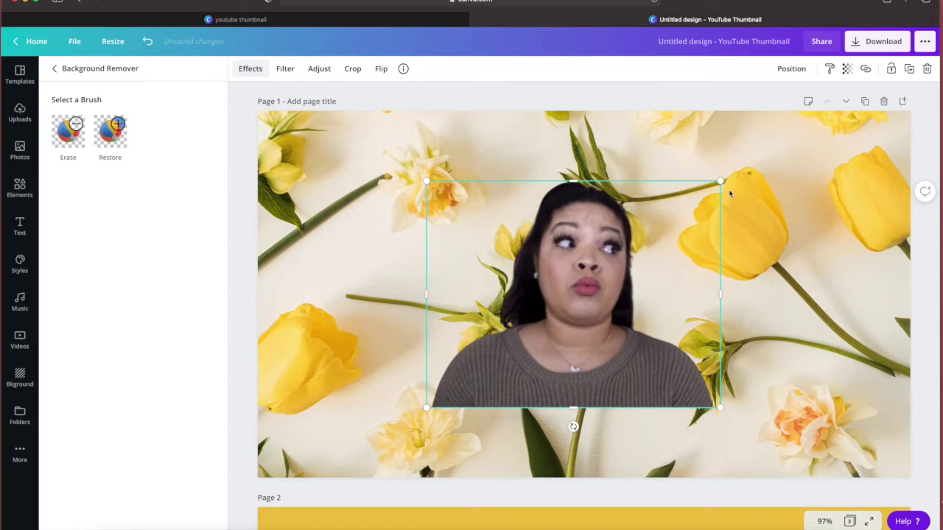
left_click_drag(720, 182, 853, 189)
left_click_drag(653, 219, 737, 266)
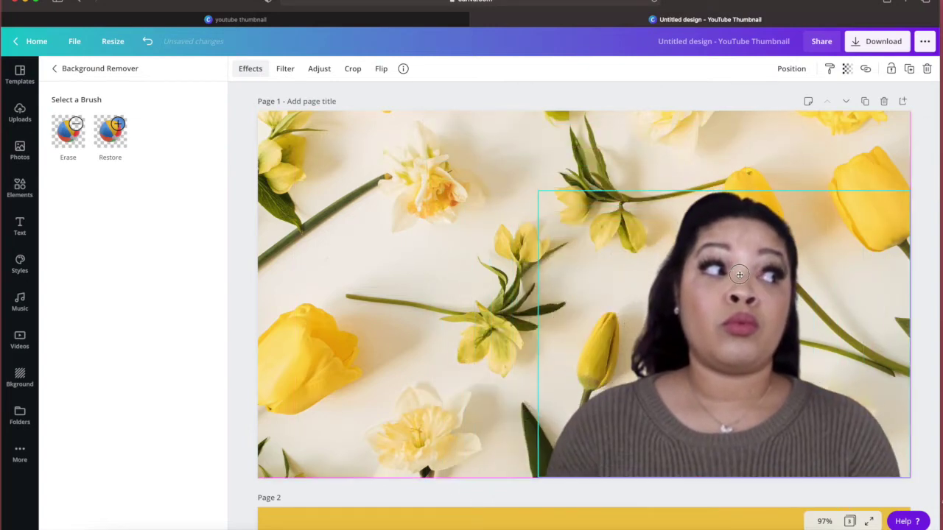
Add the neon Sparkle text style to page 1 and replace its wording with "That Life Adri".
left_click(20, 226)
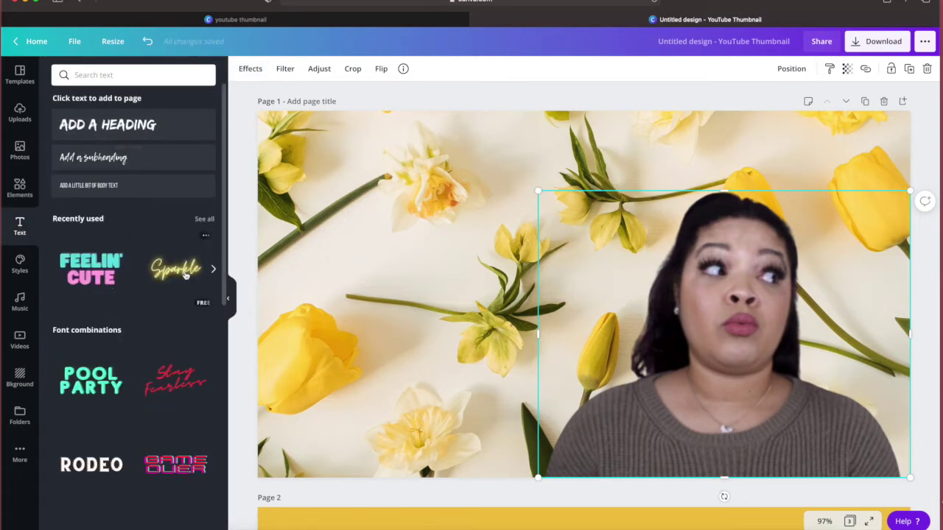
left_click(186, 275)
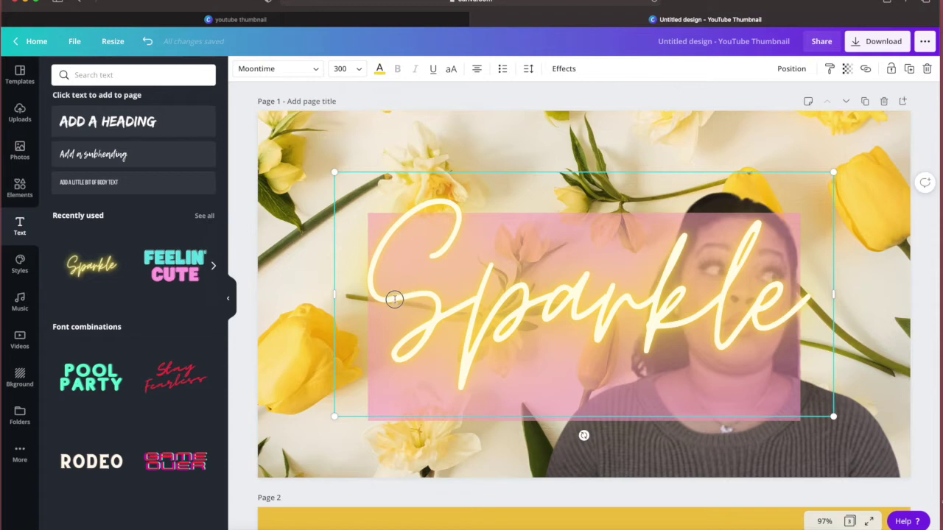
type("Th")
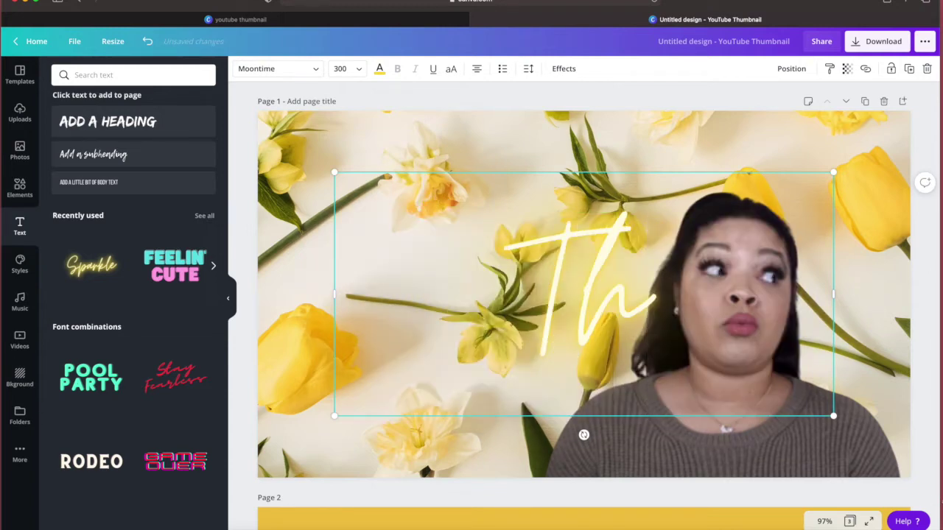
type("at Life")
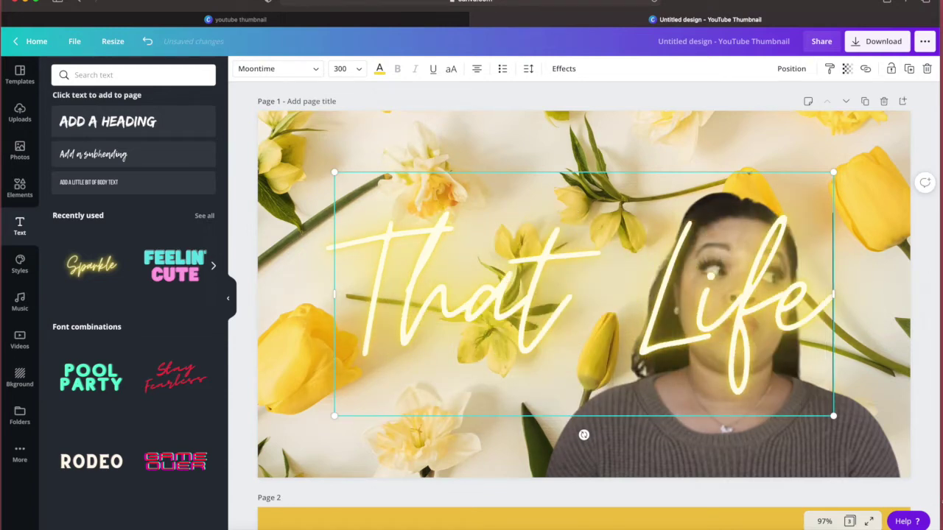
key("Return")
type("Adri")
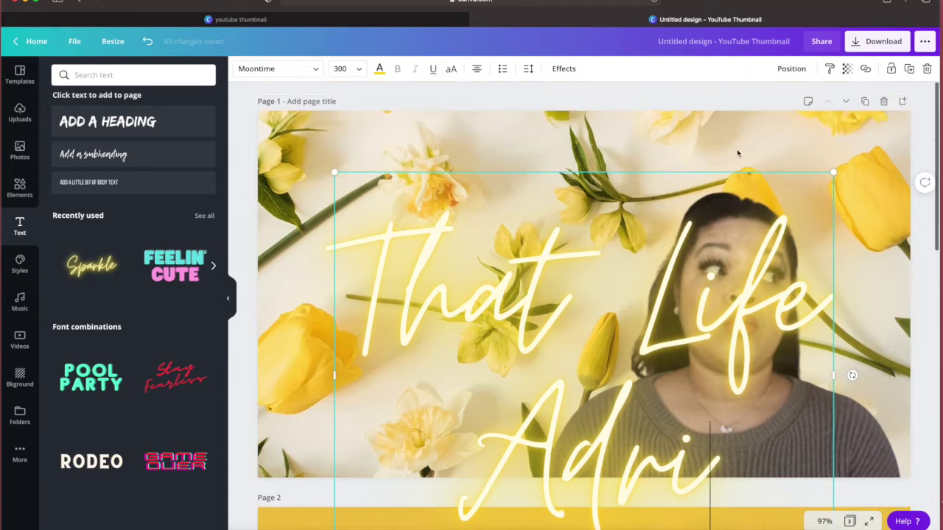
Scale the title to font size 147 on a single line and place it across the upper-left area beside the portrait.
left_click_drag(833, 172, 658, 315)
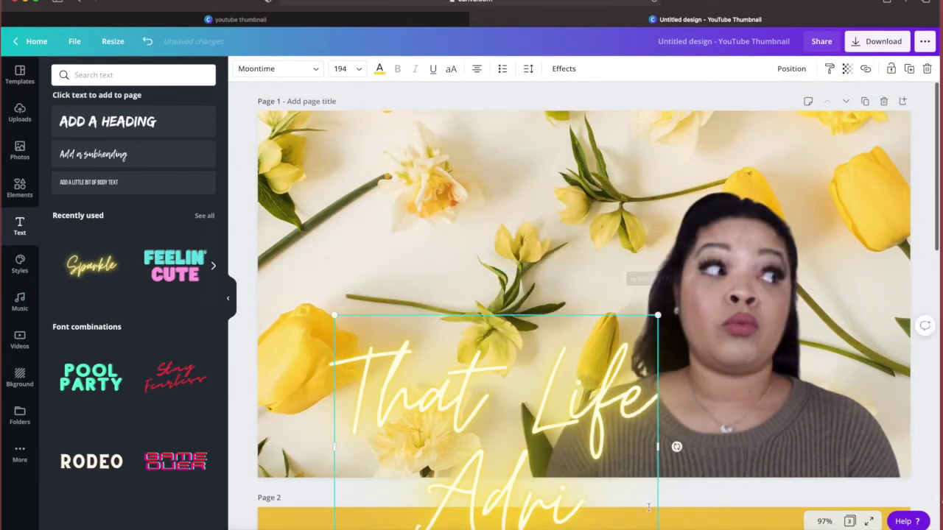
left_click_drag(658, 447, 881, 447)
left_click_drag(538, 318, 437, 116)
left_click(611, 413)
left_click_drag(809, 122, 678, 161)
left_click_drag(464, 249, 456, 294)
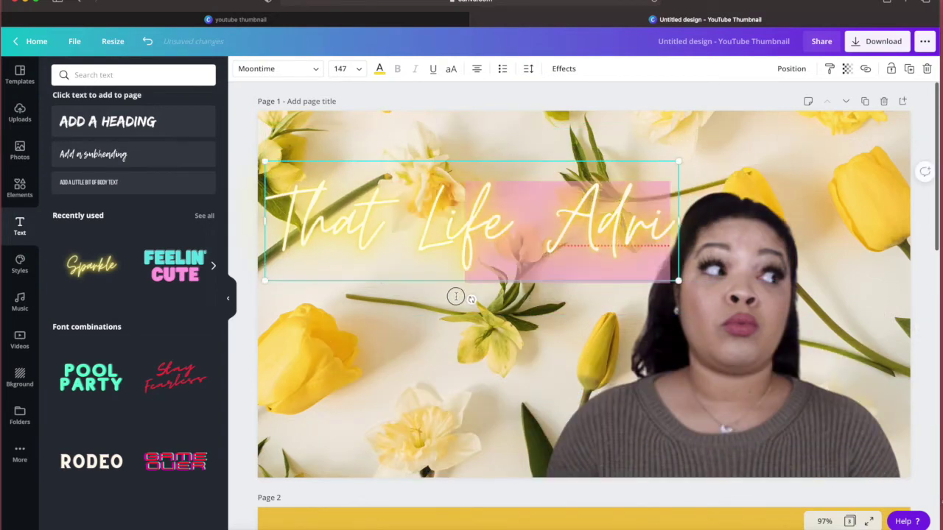
left_click(453, 273)
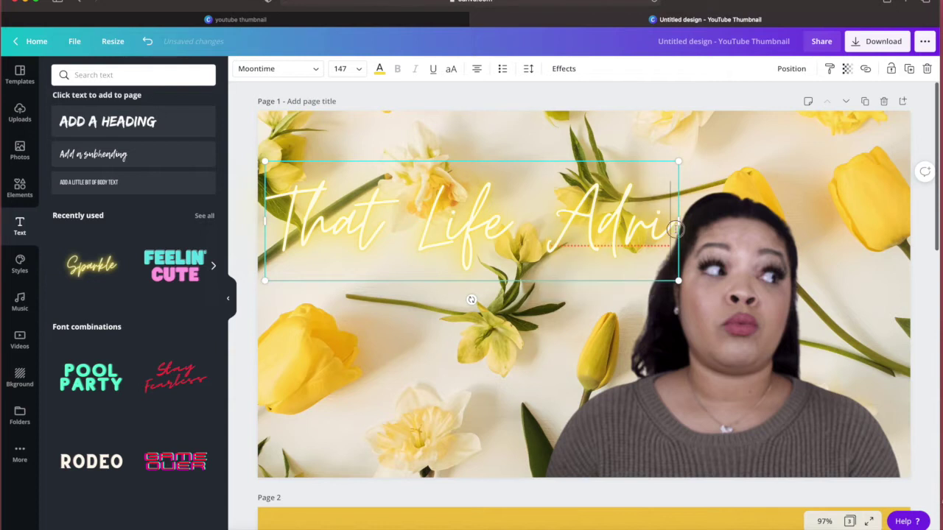
Recolor the whole title with the pink brand color and shift it slightly to the page's left edge.
left_click_drag(282, 221, 668, 234)
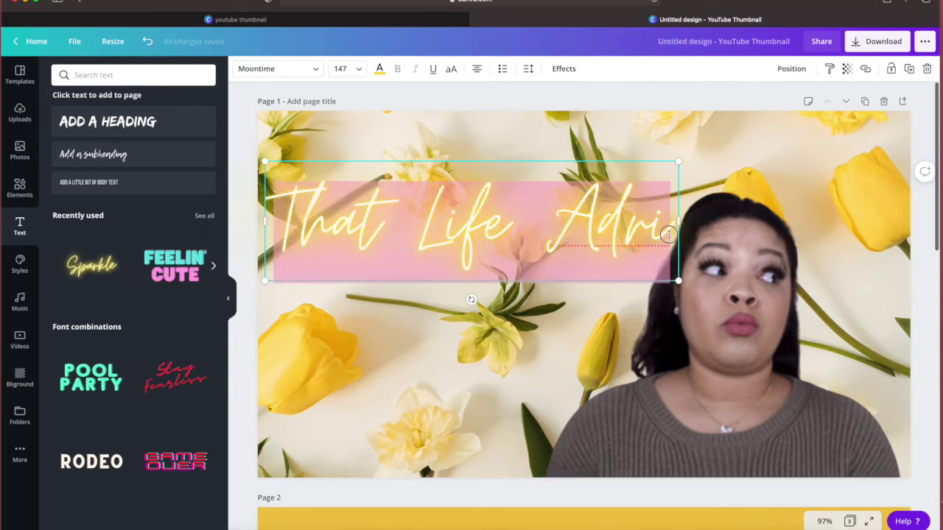
left_click(380, 69)
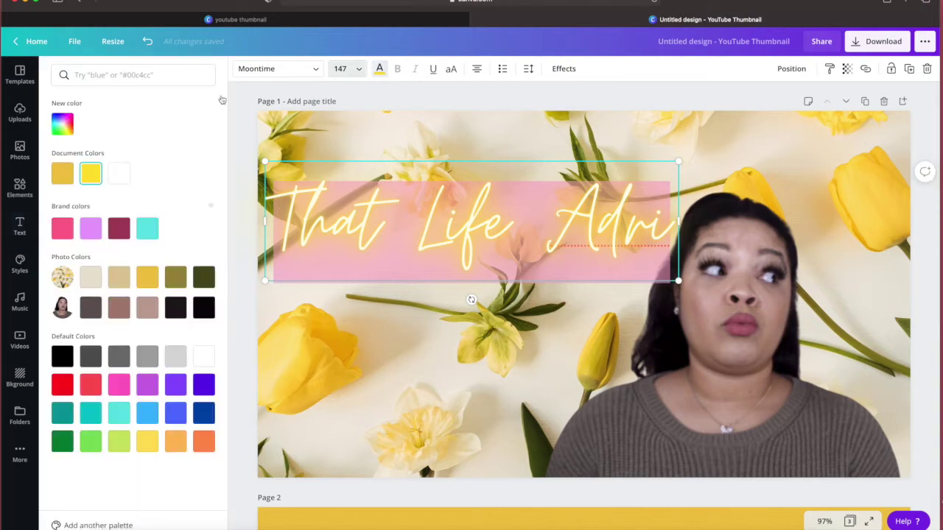
left_click(64, 230)
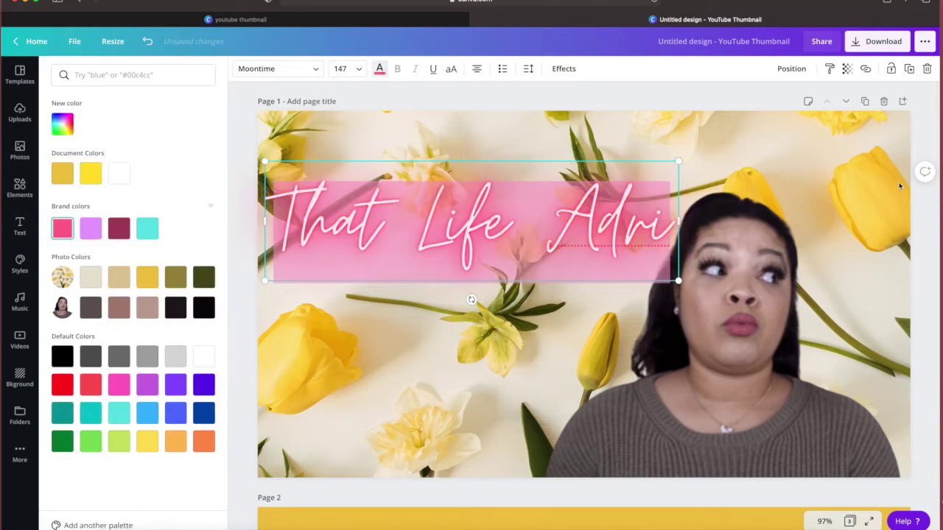
key("Escape")
key("Escape")
key("Escape")
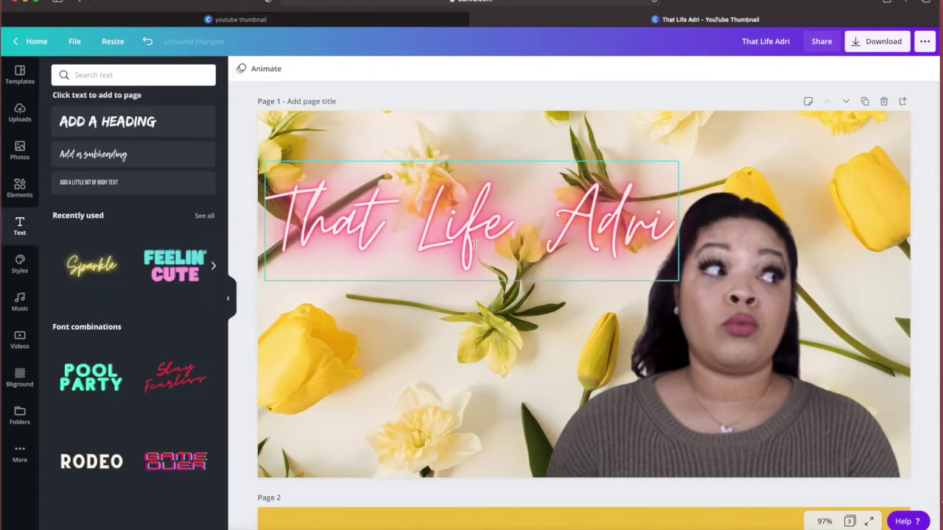
left_click_drag(476, 245, 482, 238)
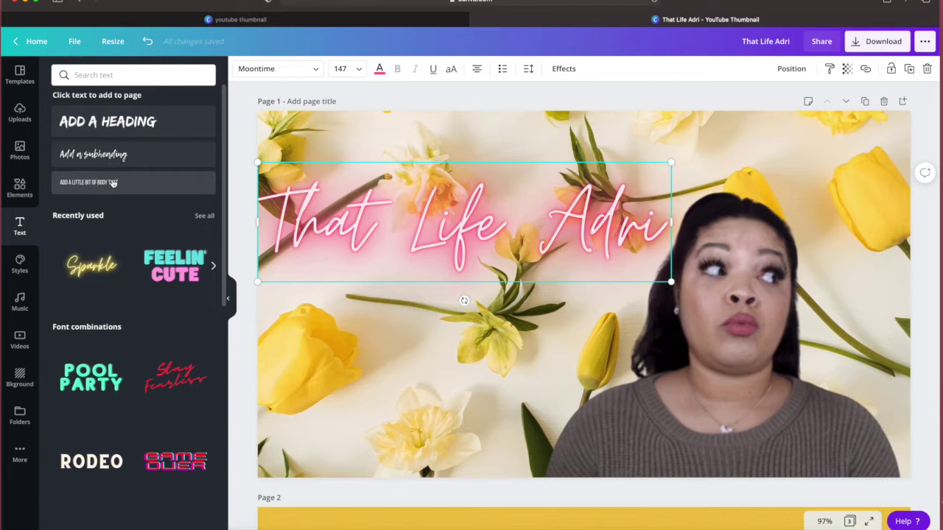
Add body text reading "Gaming | Vlogs | Pranks" under the title and enlarge it to size 26.7.
left_click(114, 182)
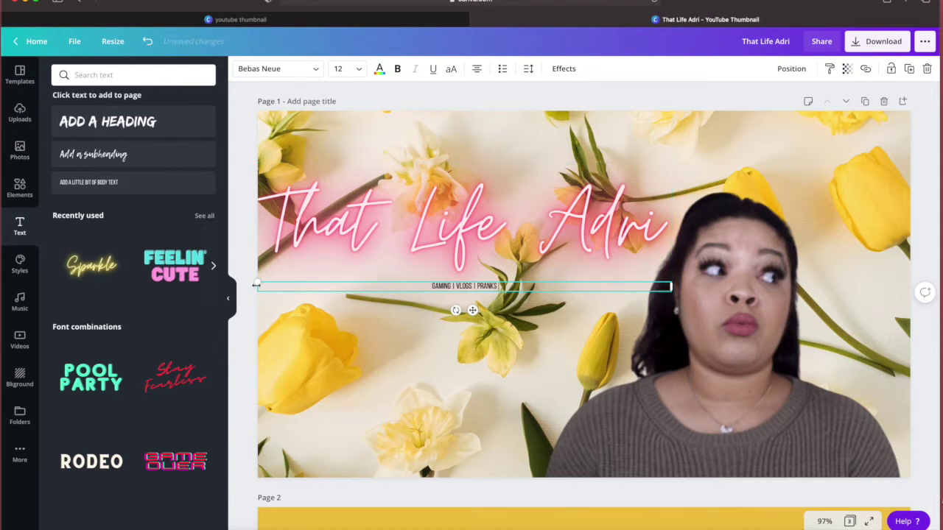
left_click_drag(274, 286, 227, 271)
left_click_drag(357, 313, 472, 313)
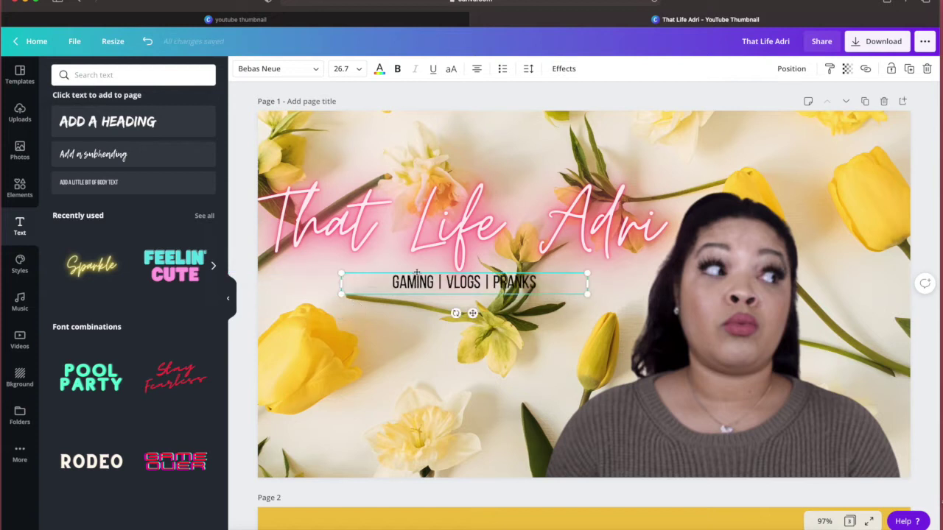
Color the subtitle with the title's pink document color and nudge it slightly left.
left_click(379, 70)
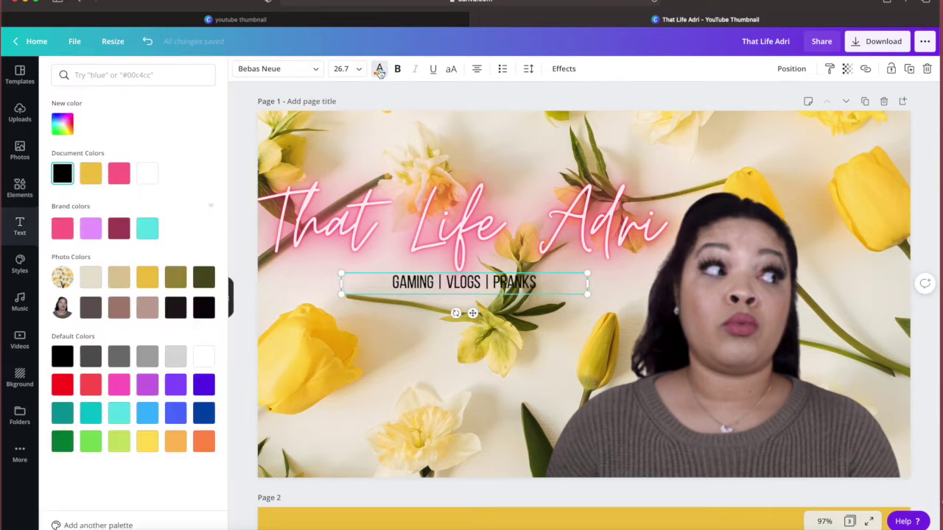
left_click(120, 177)
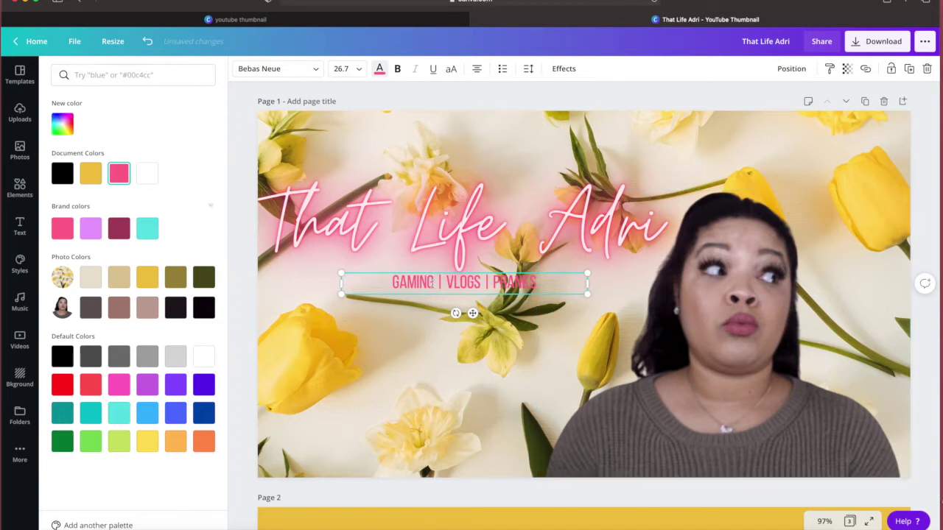
left_click(471, 315)
mouse_move(473, 313)
left_mouse_down()
mouse_move(405, 312)
mouse_move(475, 312)
mouse_move(471, 325)
mouse_move(470, 313)
left_mouse_up()
Place a rectangle banner filled with the golden yellow document color behind the subtitle on page 1.
left_click(20, 187)
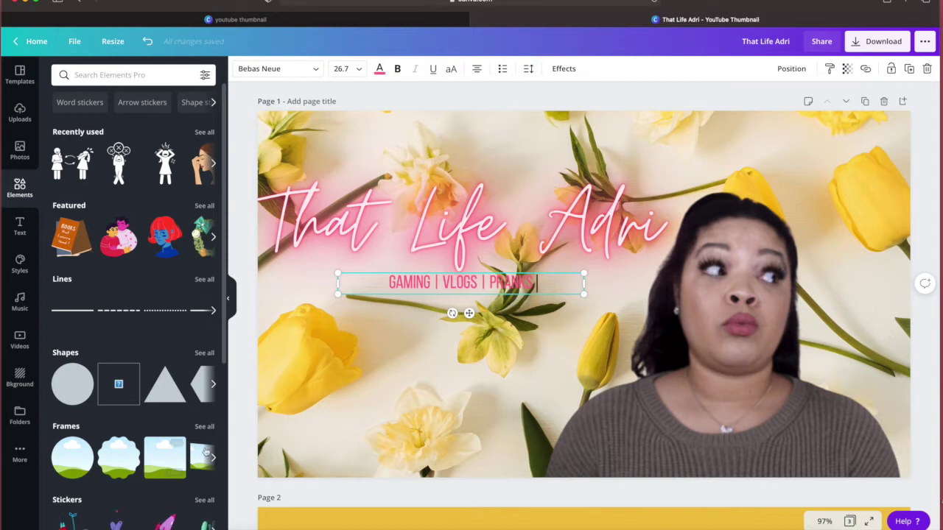
left_click(129, 385)
left_click_drag(585, 196, 576, 370)
left_click(241, 70)
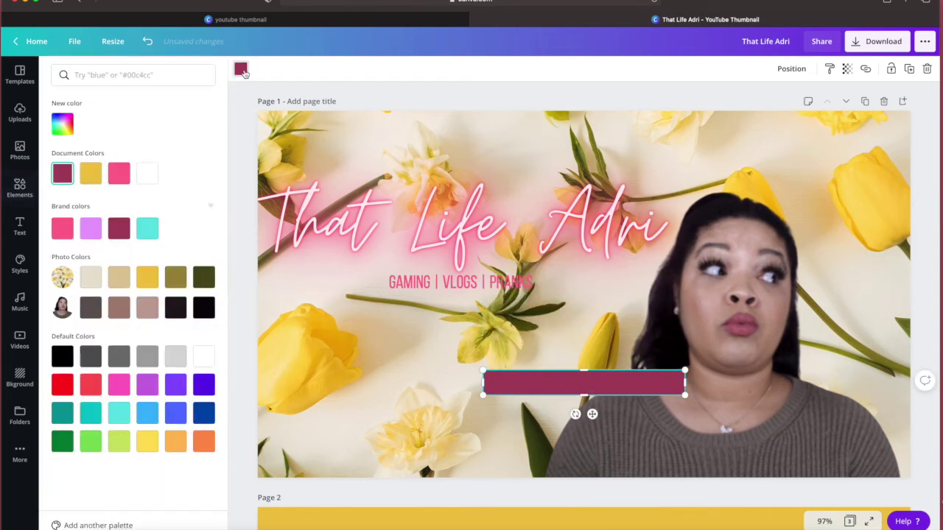
left_click(91, 173)
left_click_drag(628, 383, 520, 296)
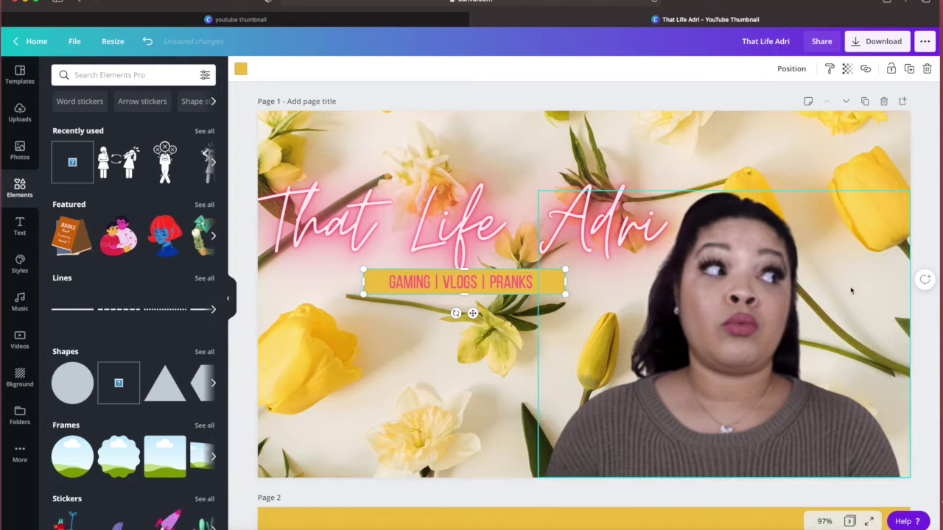
Shift the neon title slightly to the right, away from page 1's left edge.
scroll(803, 254, "down", 2)
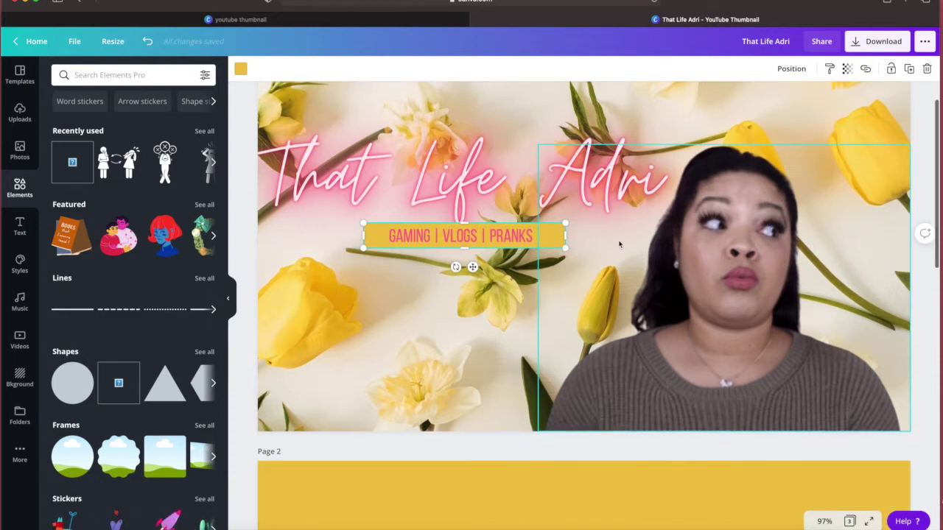
scroll(618, 245, "down", 1)
scroll(686, 256, "up", 2)
scroll(692, 256, "down", 5)
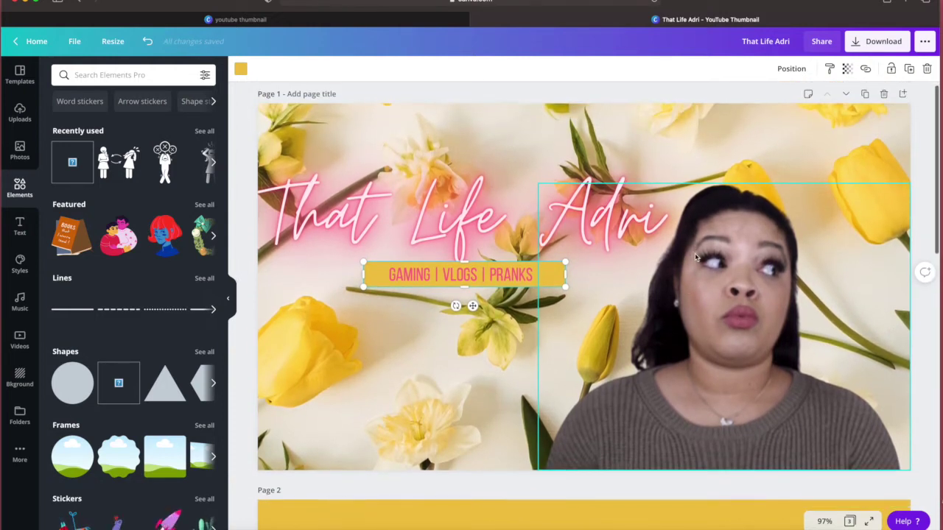
scroll(695, 253, "down", 3)
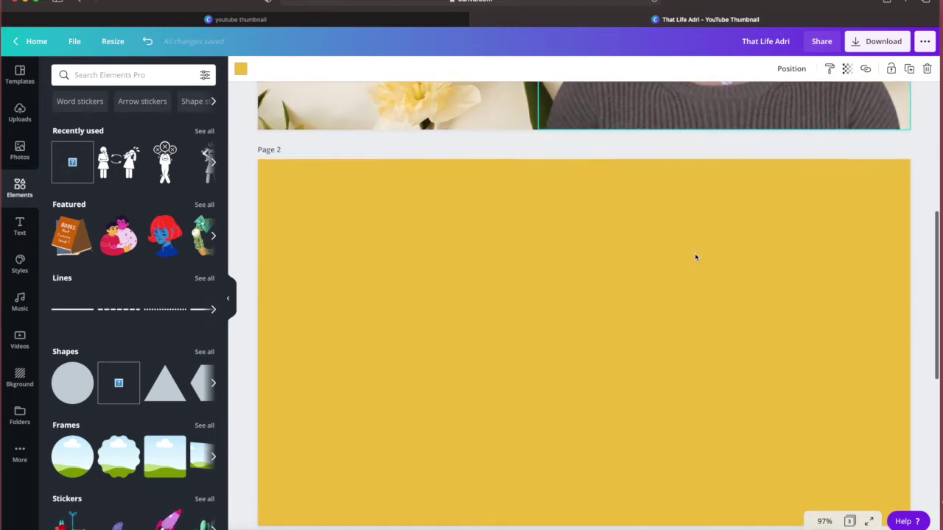
scroll(695, 252, "up", 8)
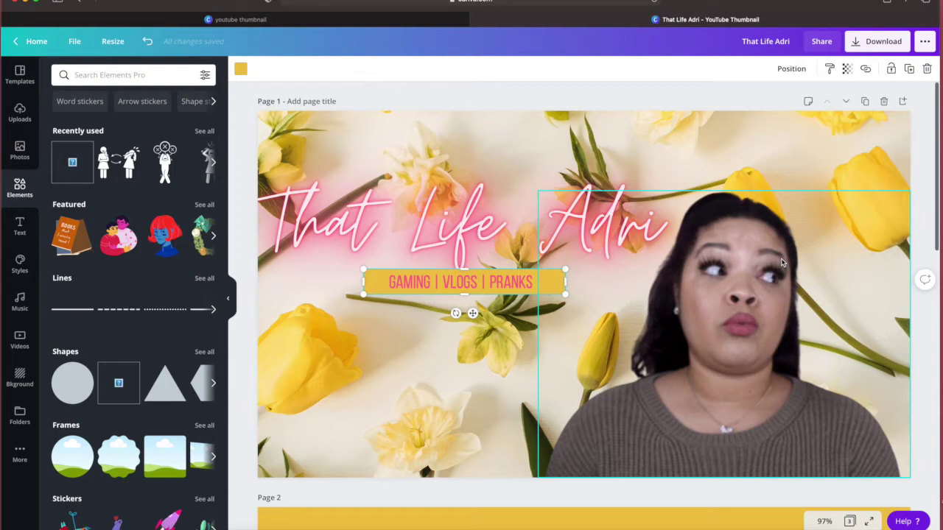
left_click_drag(311, 210, 316, 211)
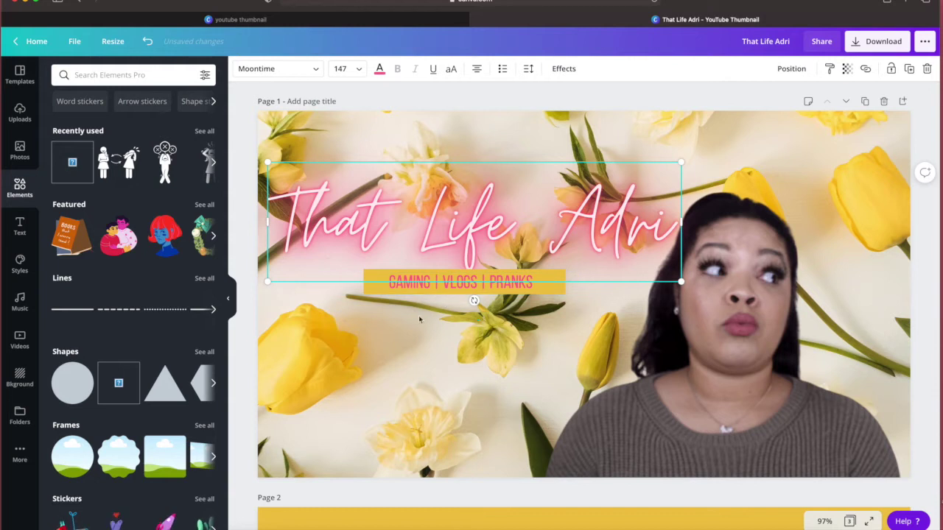
key("Escape")
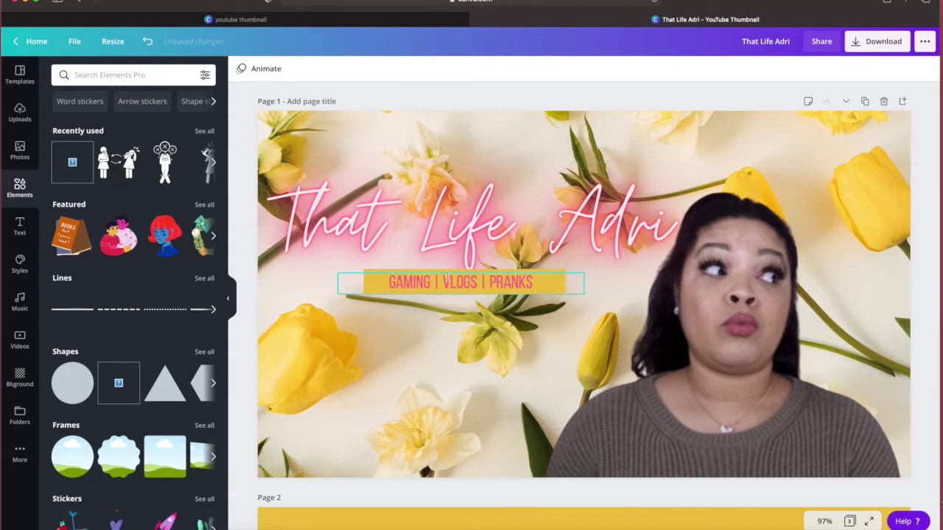
Search the elements for "subscribe sticker" to decorate the plain yellow page 2.
scroll(495, 373, "down", 3)
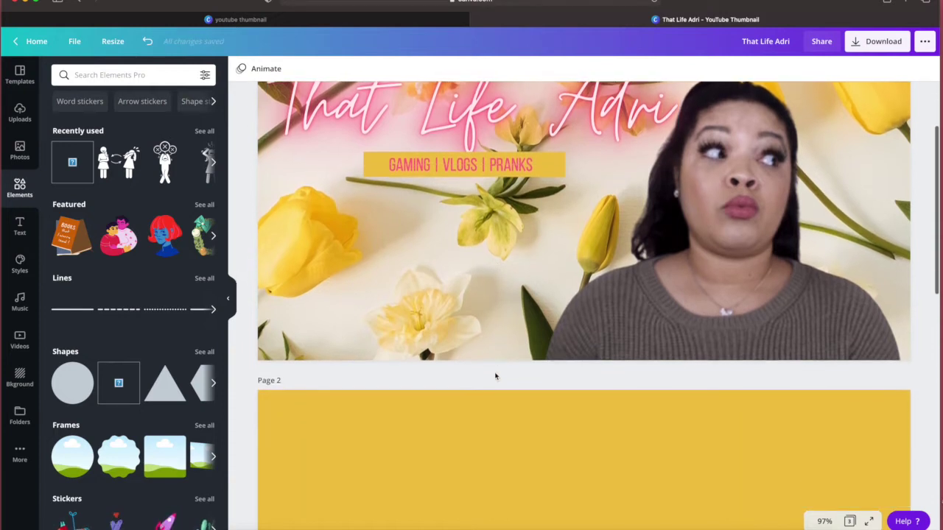
scroll(495, 376, "down", 1)
scroll(495, 376, "up", 3)
scroll(496, 376, "down", 5)
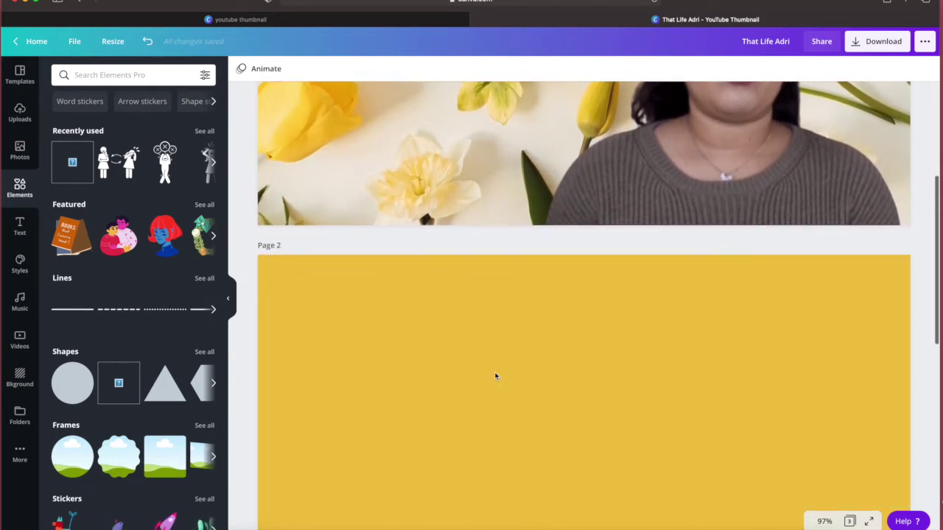
scroll(495, 376, "down", 3)
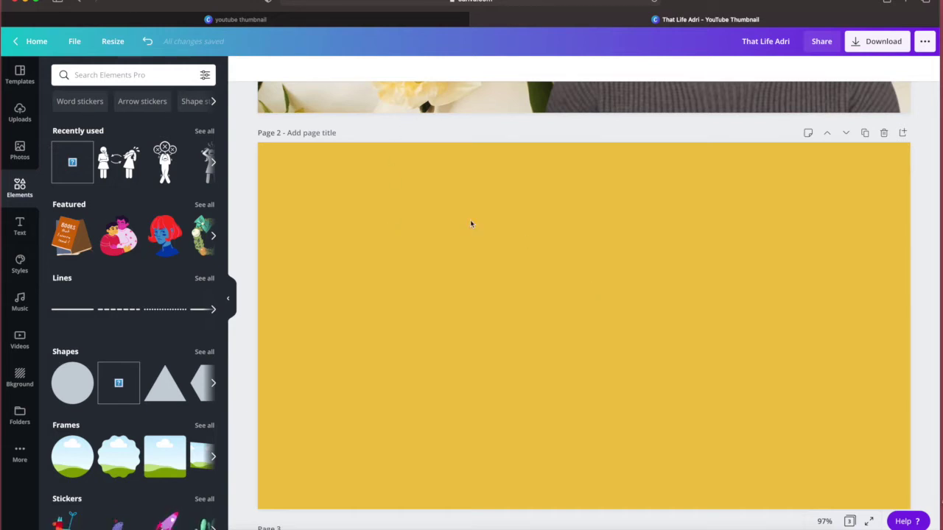
scroll(143, 191, "up", 1)
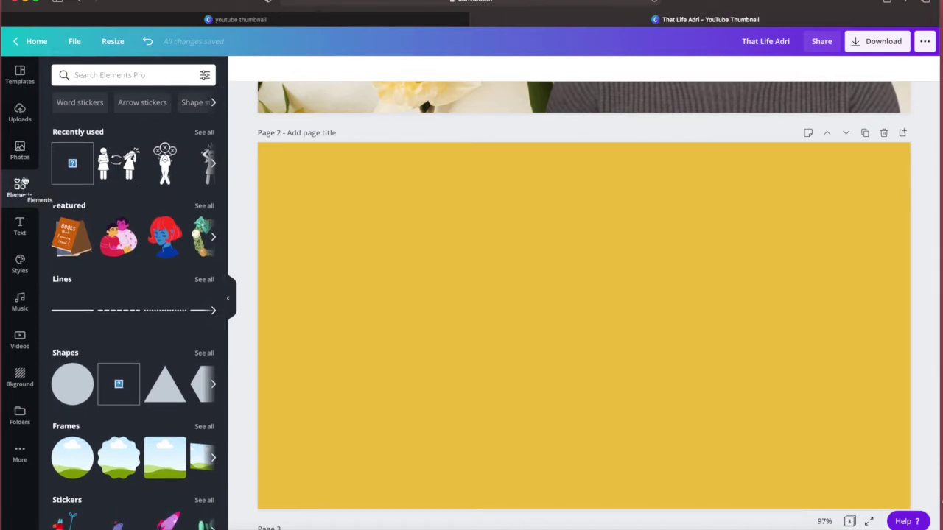
scroll(157, 75, "down", 1)
left_click(164, 76)
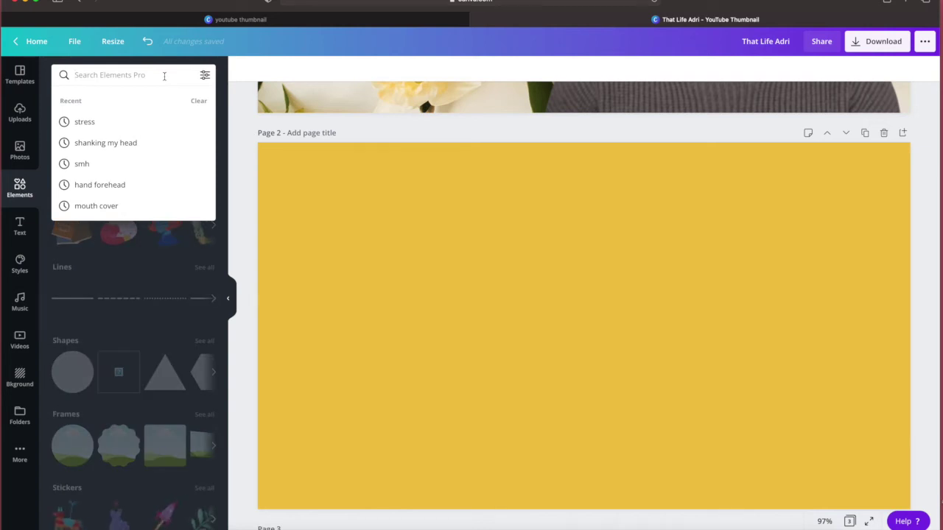
type("subscribe")
left_click(104, 145)
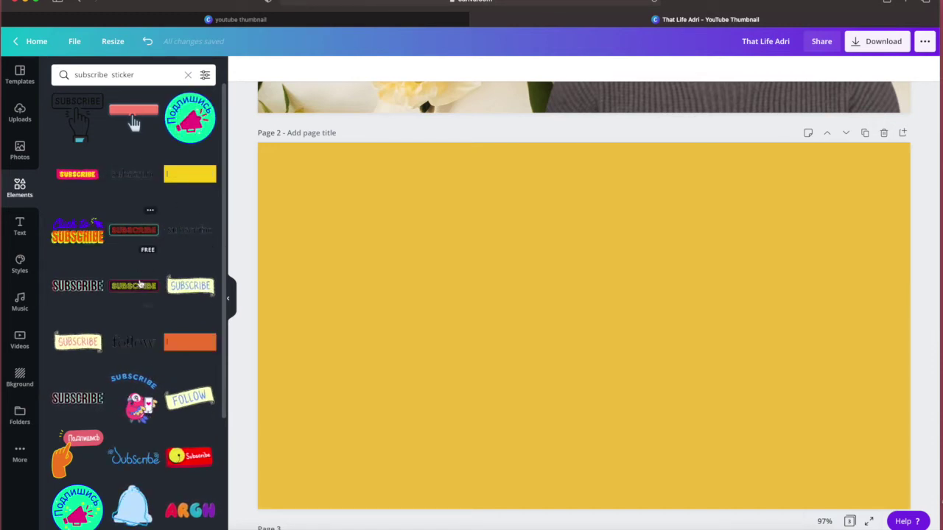
left_click(139, 284)
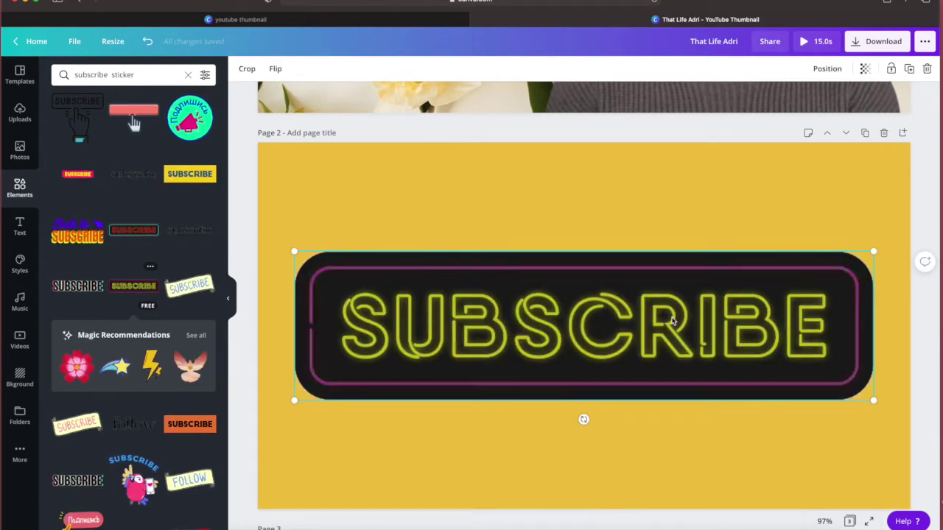
key("Delete")
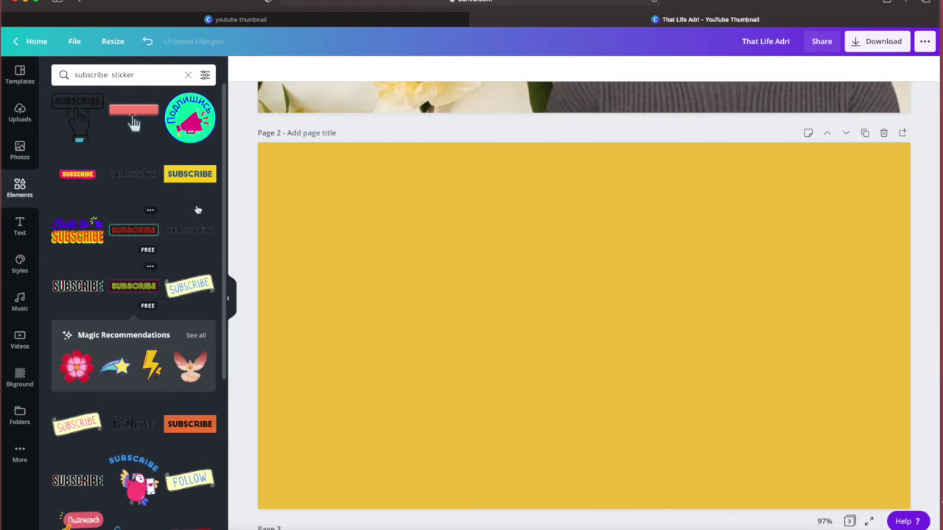
scroll(127, 269, "down", 2)
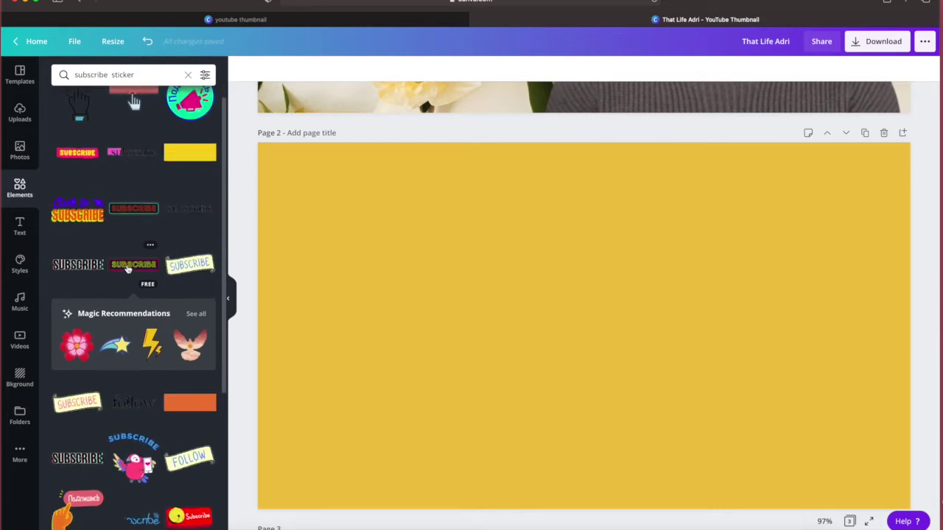
scroll(128, 270, "up", 2)
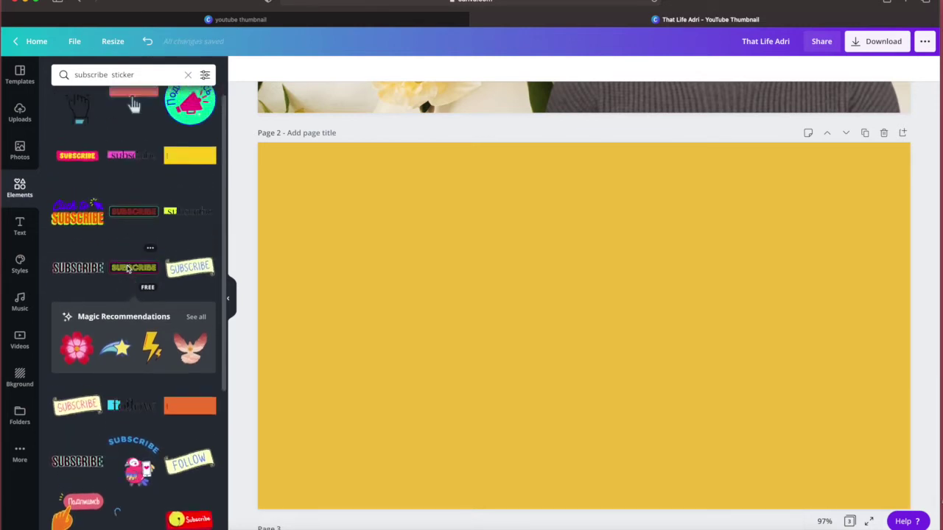
Add the pink Subscribe sticker with yellow lettering to page 2, enlarge it slightly and center it on the page.
left_click(77, 175)
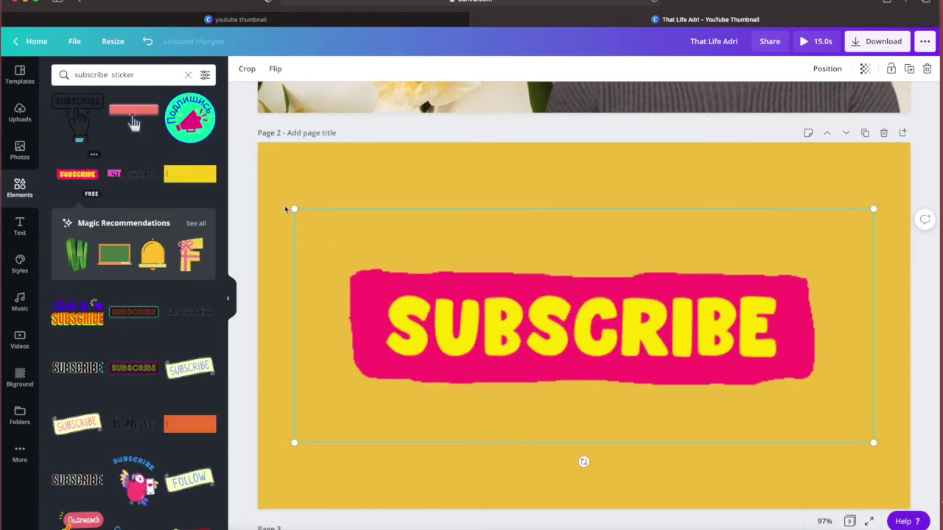
left_click_drag(294, 211, 257, 194)
mouse_move(590, 320)
left_mouse_down()
mouse_move(575, 342)
mouse_move(580, 331)
left_mouse_up()
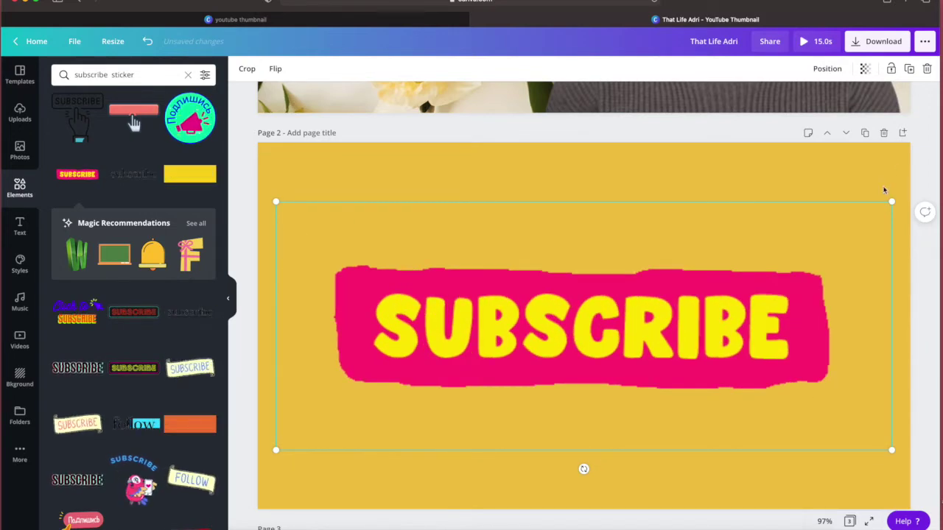
left_click(260, 179)
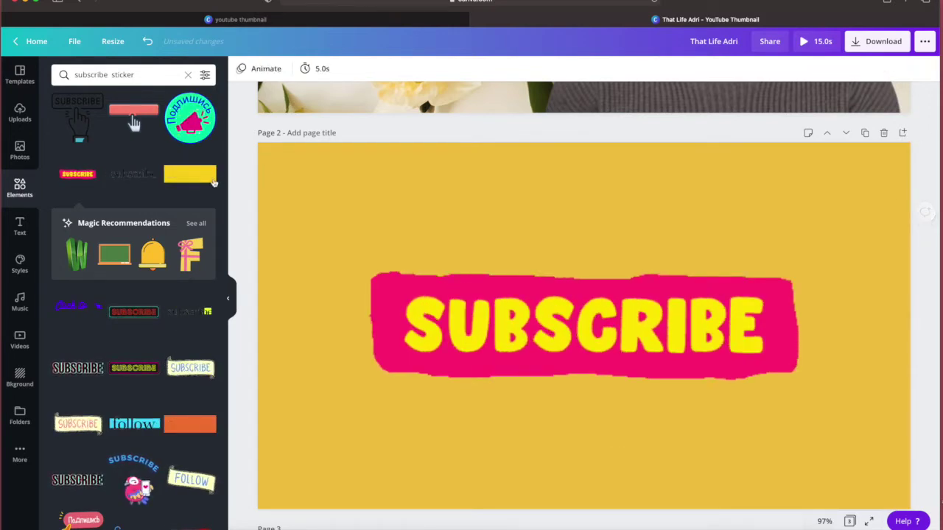
Search for "thumbs up sticker" and place the blue-cuffed thumbs-up hand, scaled down, at the right end of the Subscribe banner.
left_click(145, 76)
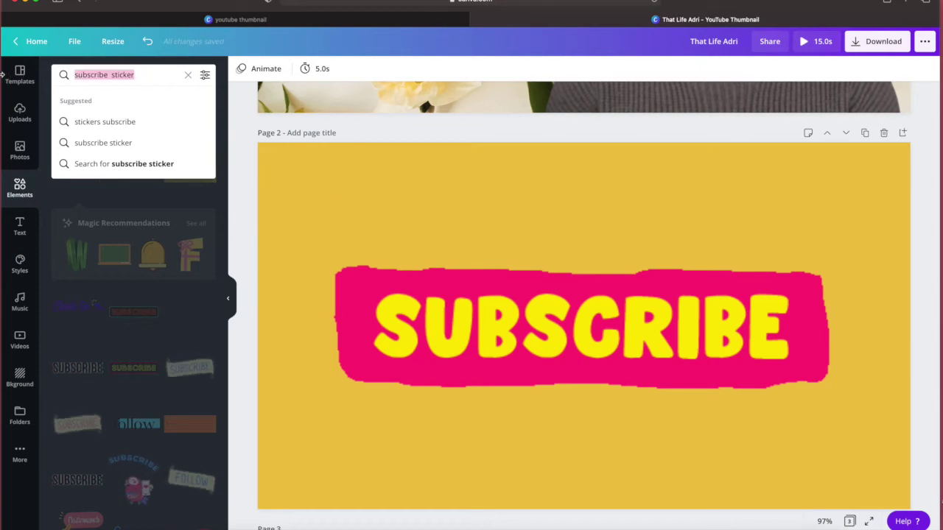
type("thumbs up sticker")
key("Return")
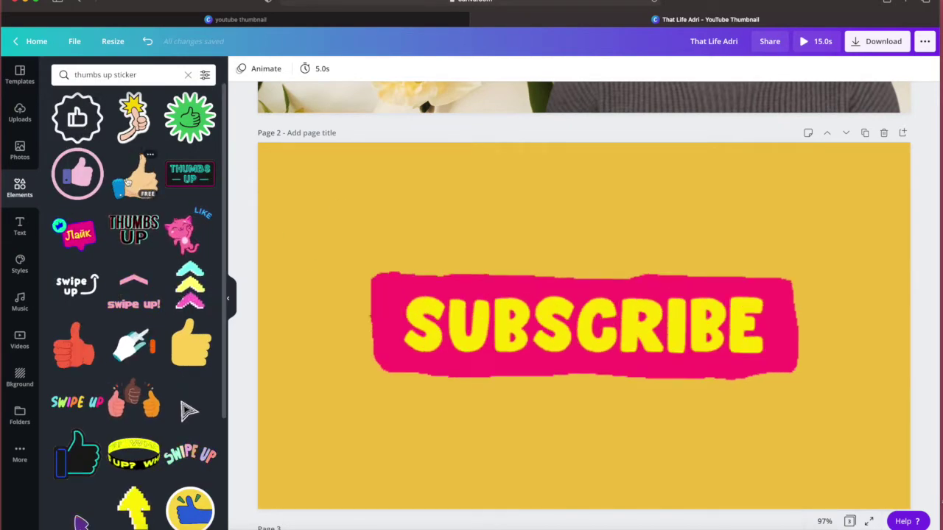
scroll(127, 183, "down", 1)
left_click_drag(134, 147, 678, 302)
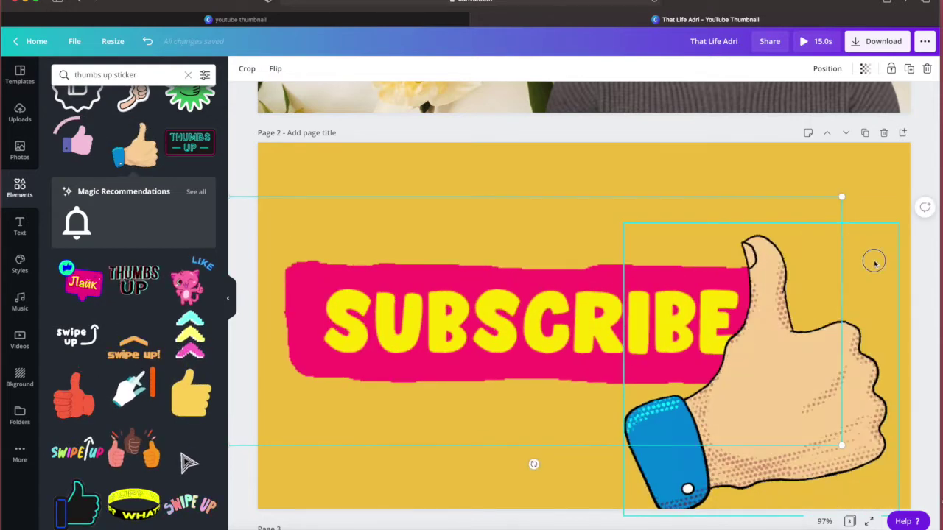
left_click_drag(875, 262, 762, 375)
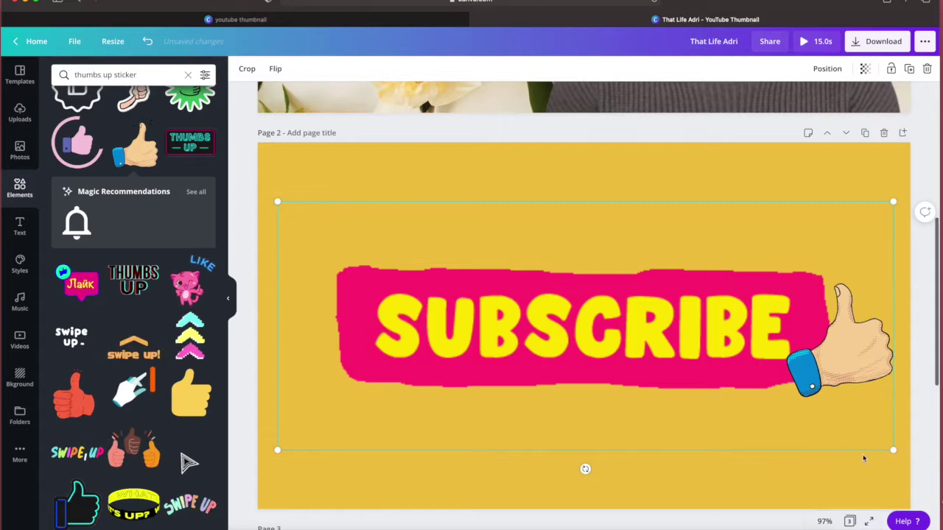
Insert the uploaded bedroom photo of the woman in the pink robe on page 3 and remove its background.
scroll(863, 454, "down", 8)
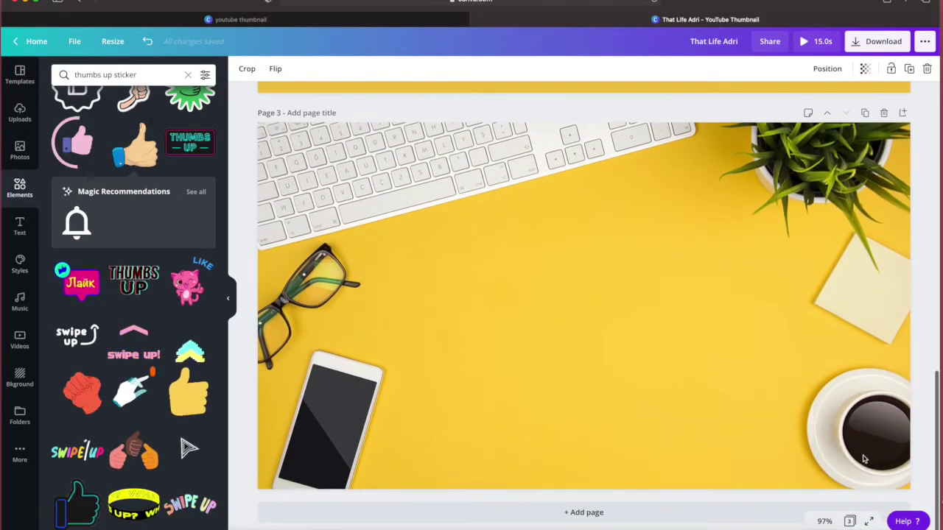
scroll(147, 190, "up", 2)
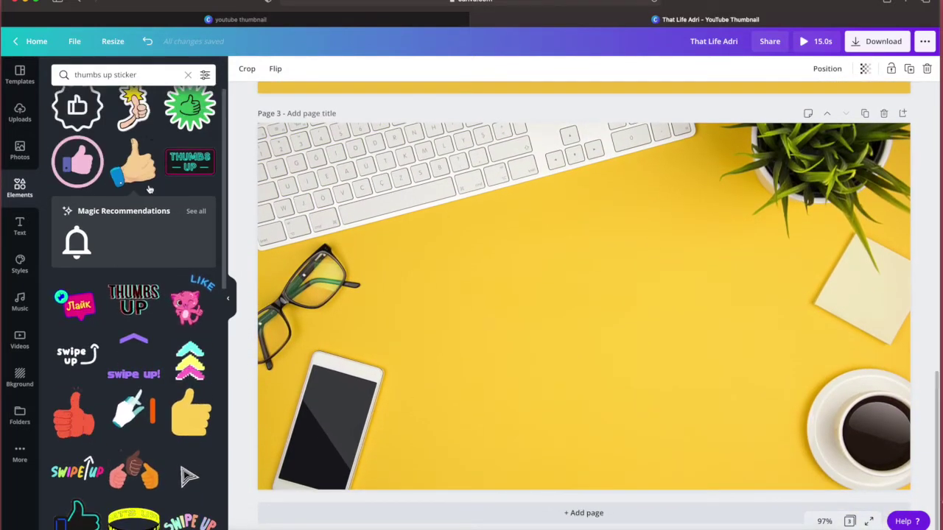
left_click(19, 227)
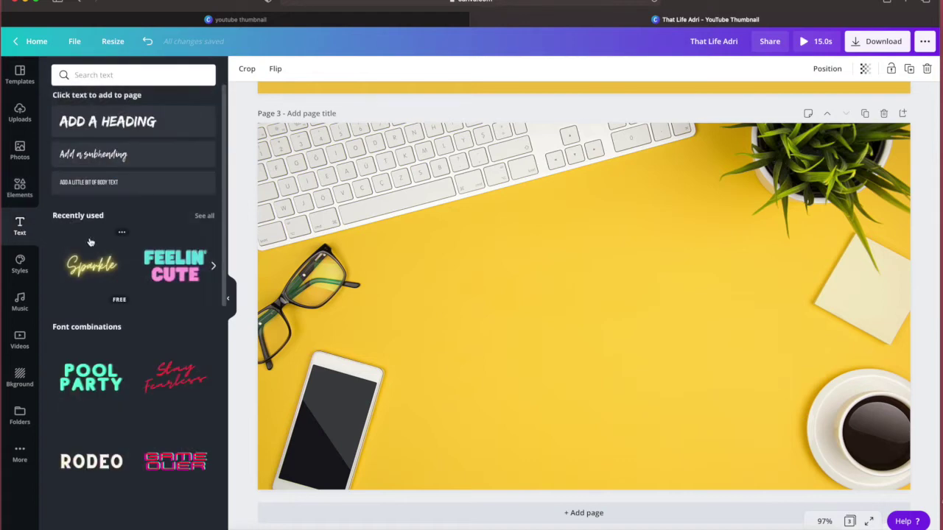
left_click(19, 112)
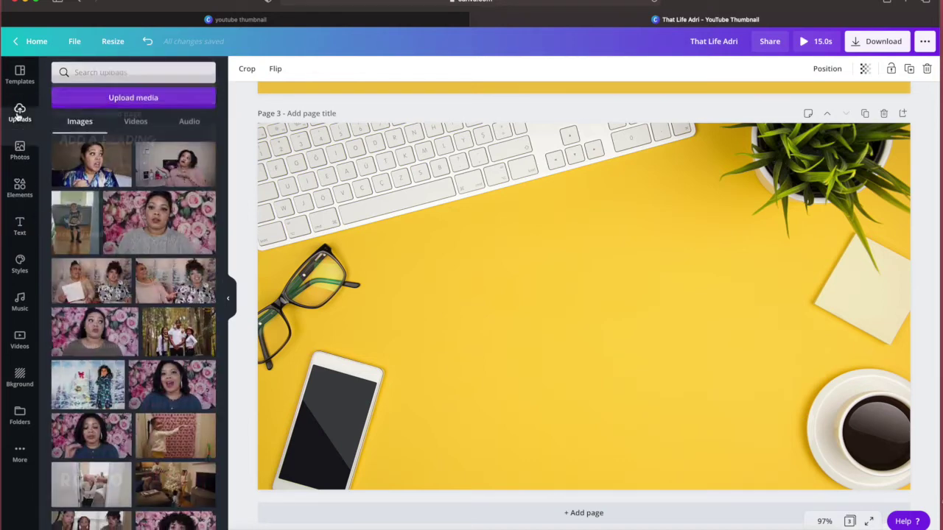
scroll(133, 263, "down", 2)
scroll(132, 264, "down", 8)
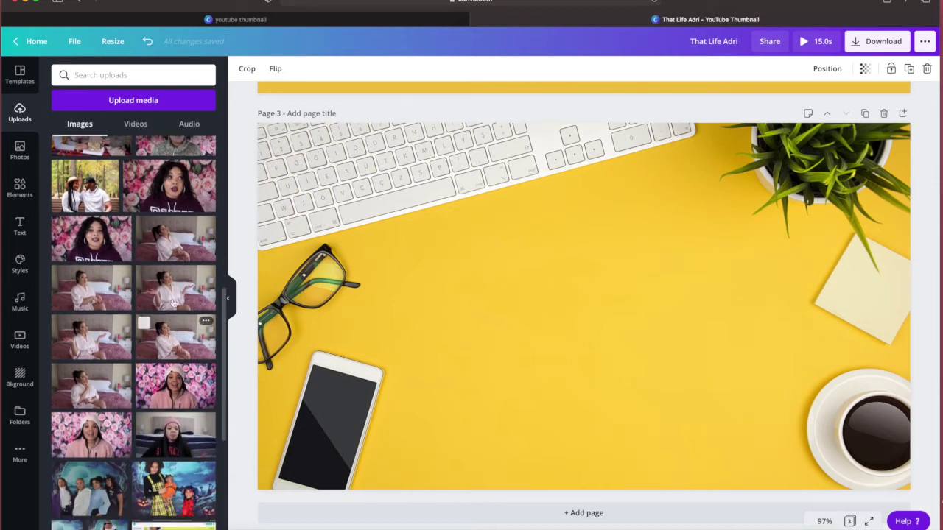
left_click(171, 242)
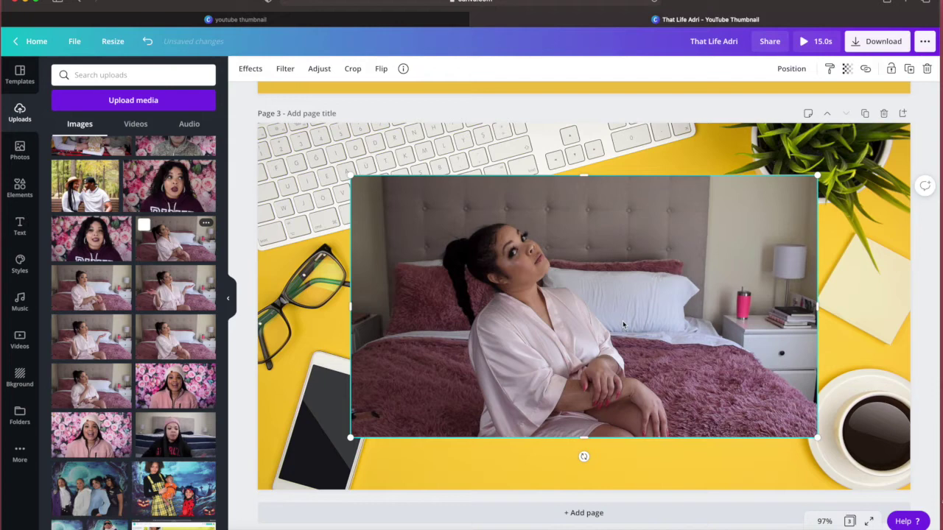
left_click(245, 70)
left_click(114, 118)
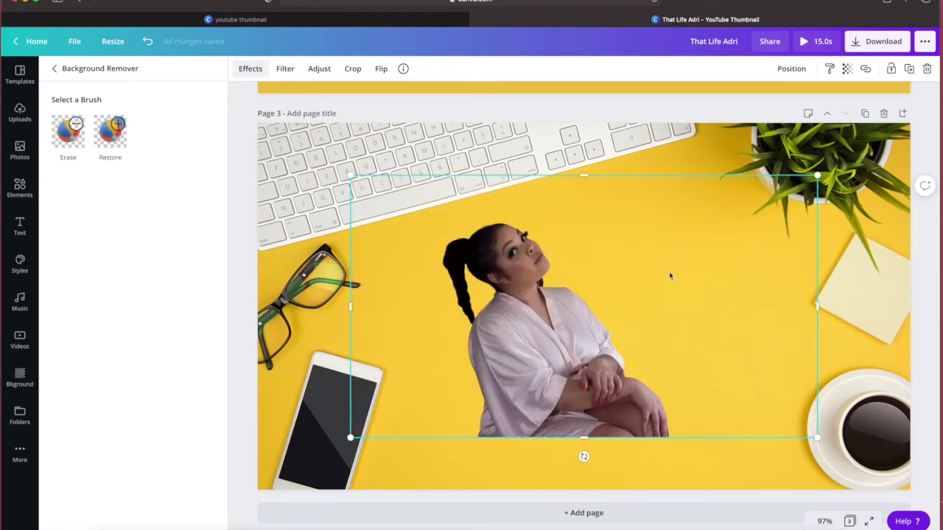
Scale down the cut-out portrait, crop its empty margins and move it to page 3's left side, overlapping the glasses and phone.
left_click_drag(787, 184, 660, 237)
left_click_drag(351, 243, 287, 209)
left_click_drag(697, 322, 577, 322)
left_click_drag(287, 322, 355, 322)
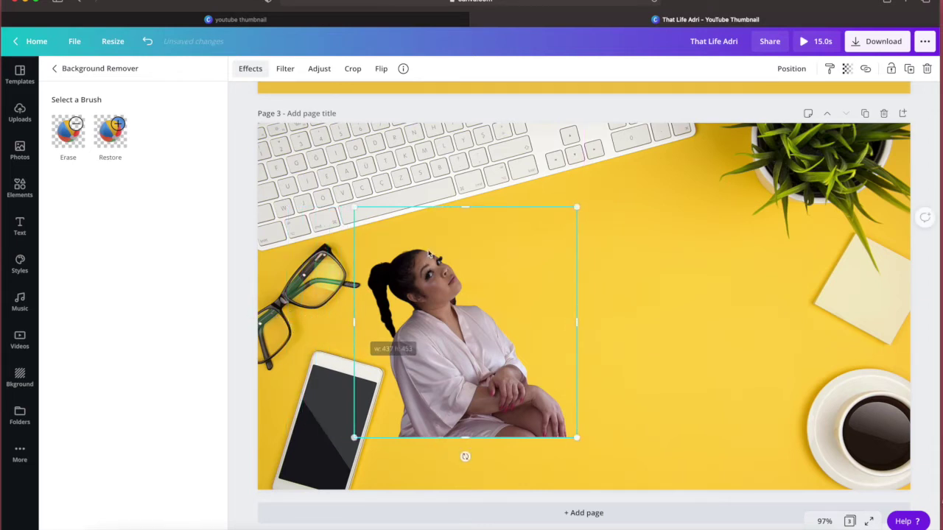
left_click_drag(466, 210, 465, 243)
left_click_drag(577, 342, 568, 345)
left_click_drag(356, 340, 364, 341)
left_click_drag(419, 368, 380, 313)
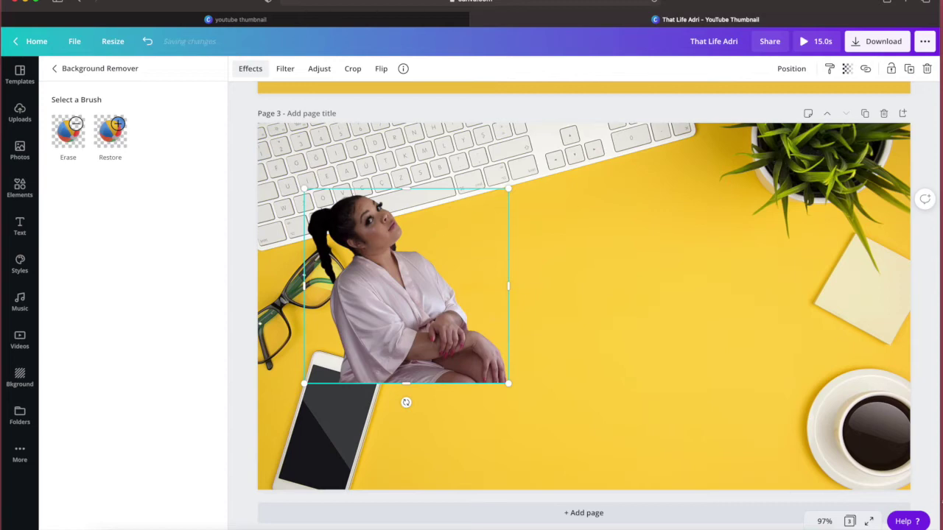
Add the neon "Sparkle" text style to page 3 and place it to the right of the portrait.
left_click(21, 226)
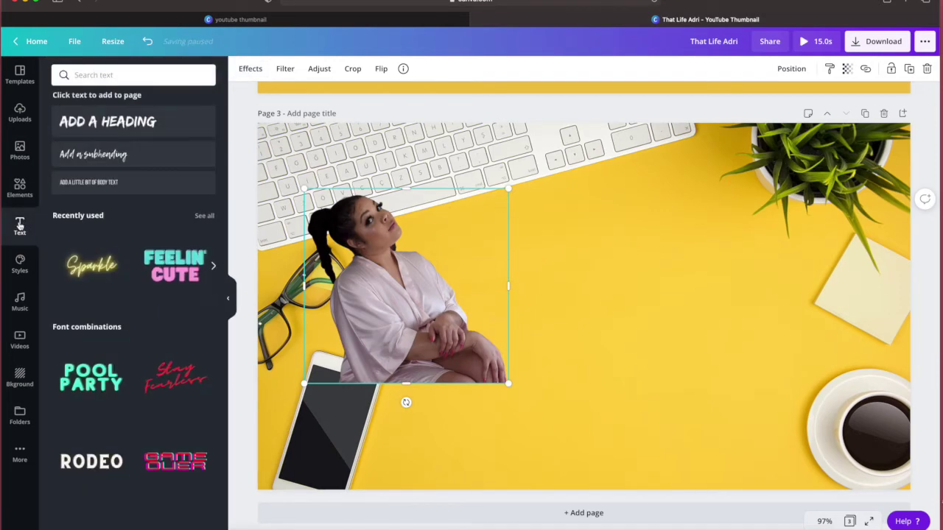
scroll(139, 280, "down", 3)
scroll(139, 280, "up", 3)
scroll(139, 280, "down", 5)
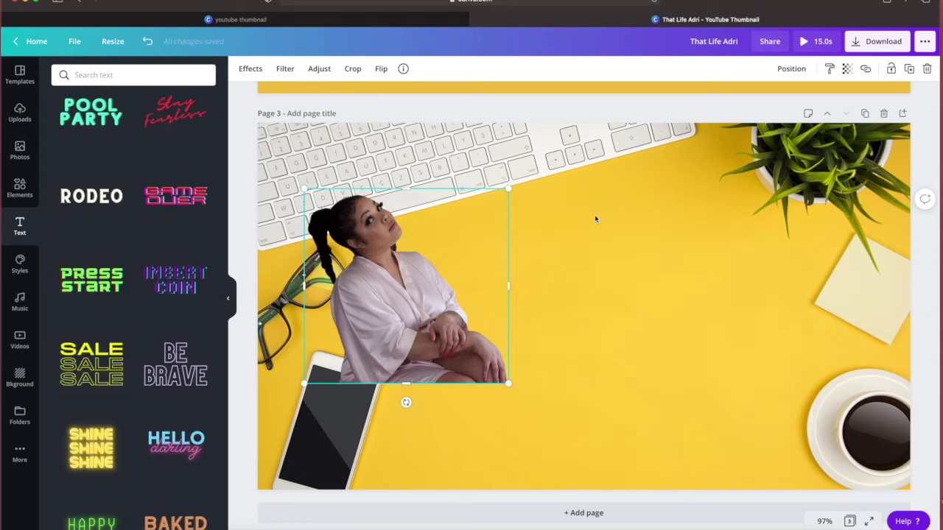
scroll(160, 367, "down", 6)
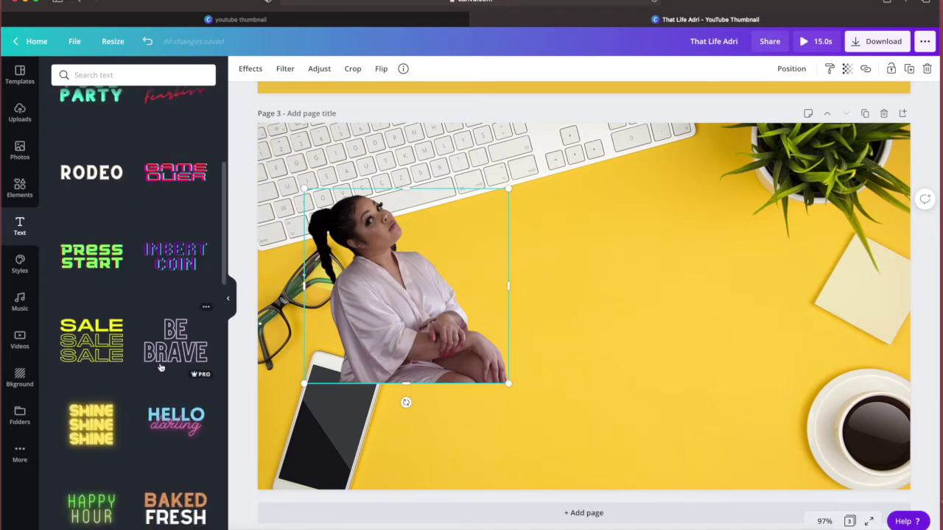
scroll(161, 366, "down", 1)
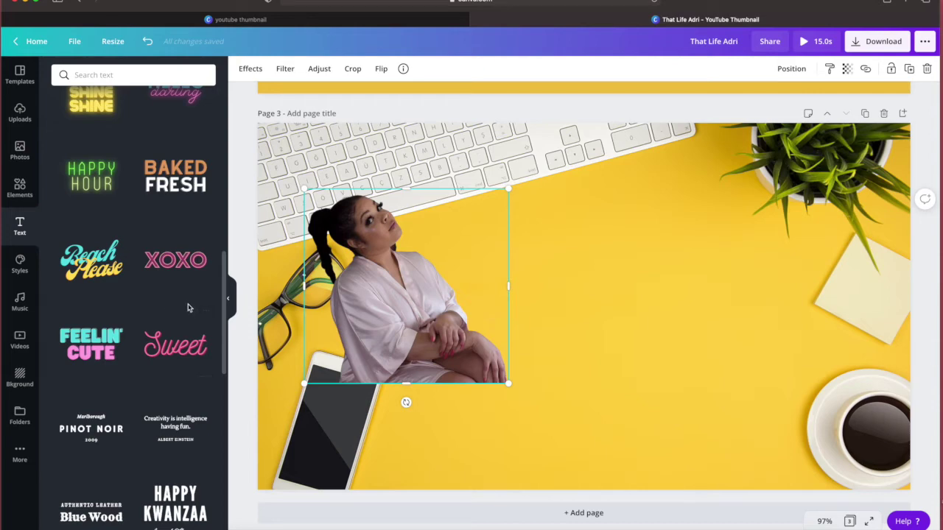
scroll(187, 308, "up", 10)
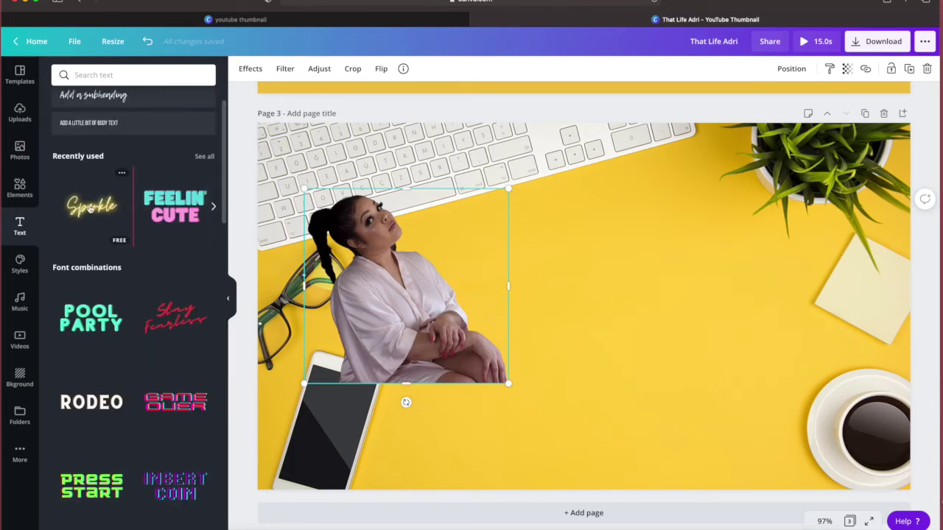
left_click(91, 205)
left_click_drag(833, 183, 684, 256)
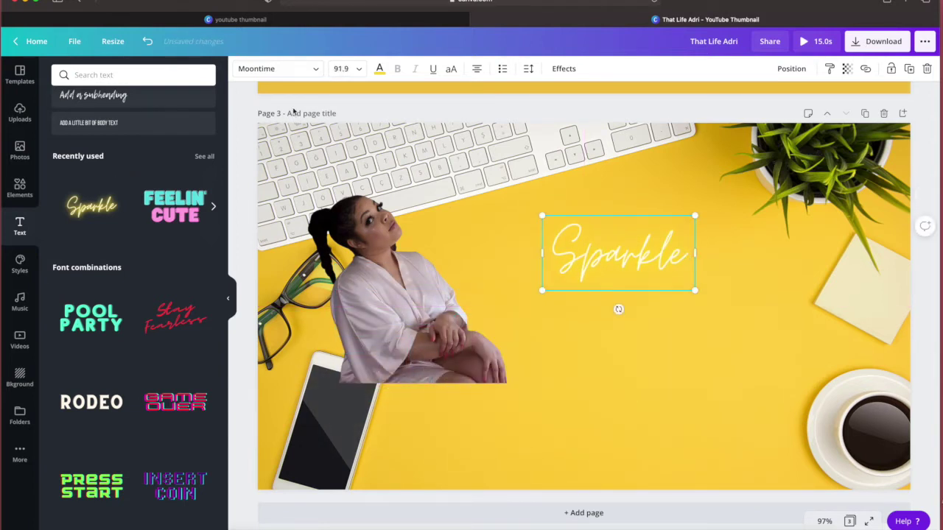
Recolor page 3's neon "Sparkle" text to the document pink and replace it with "Thatlifeadri" on a single line.
left_click(380, 74)
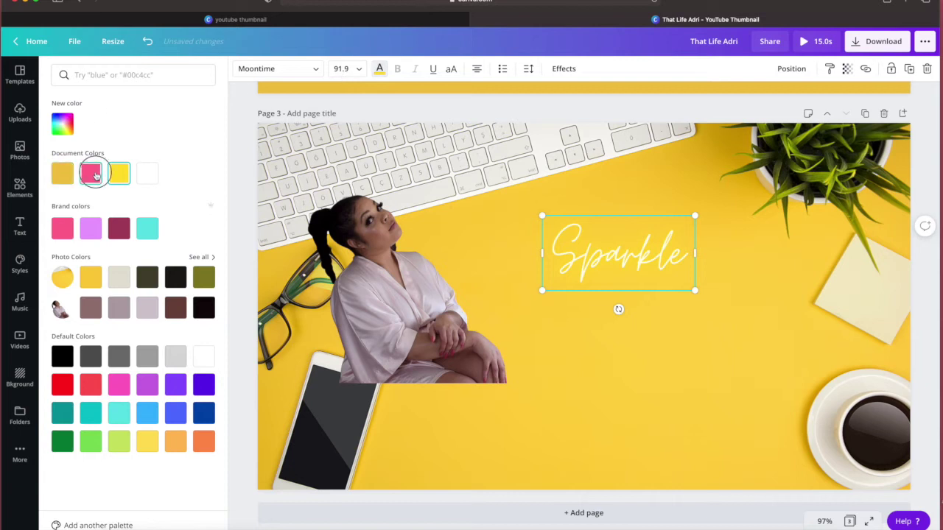
left_click(90, 173)
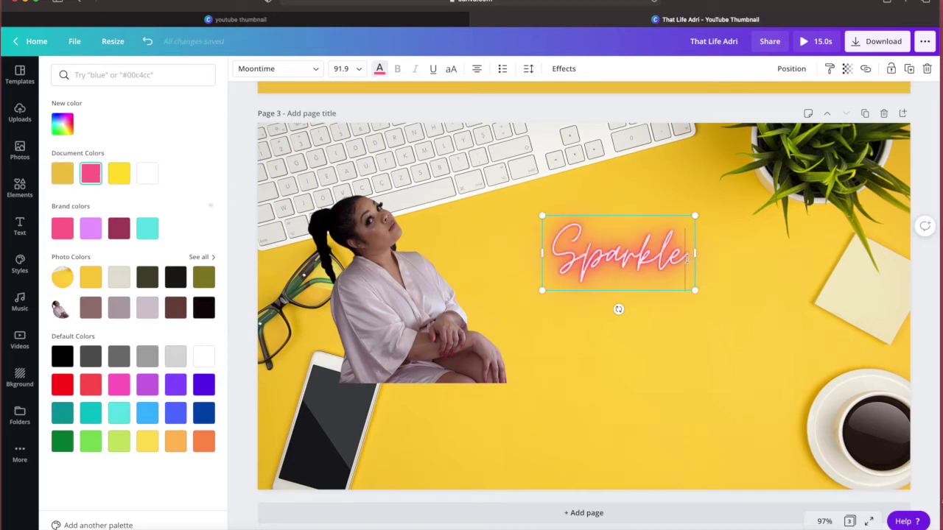
left_click_drag(689, 258, 543, 257)
type("Th")
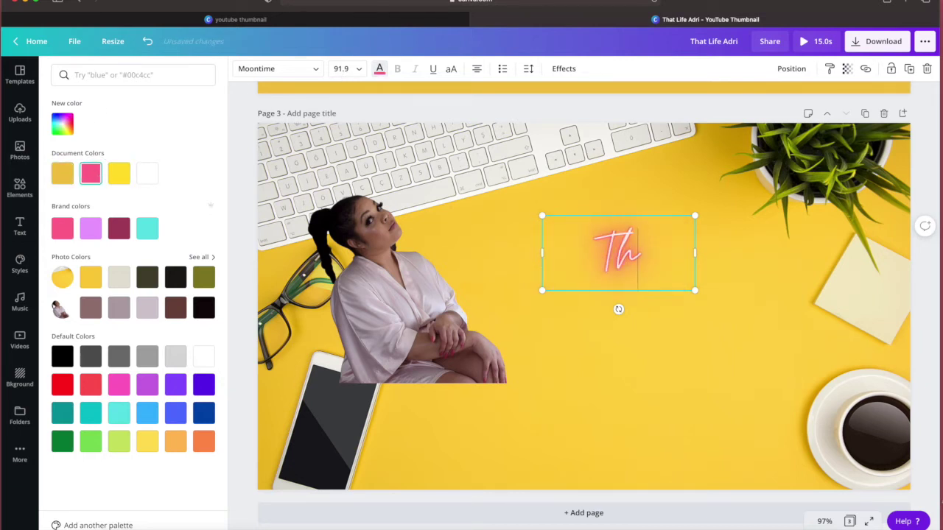
type("atlife")
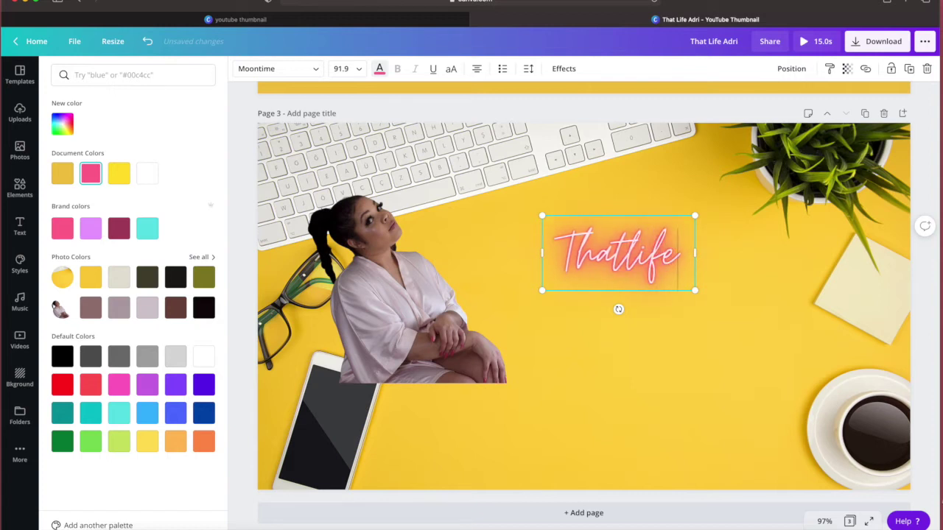
type("adri")
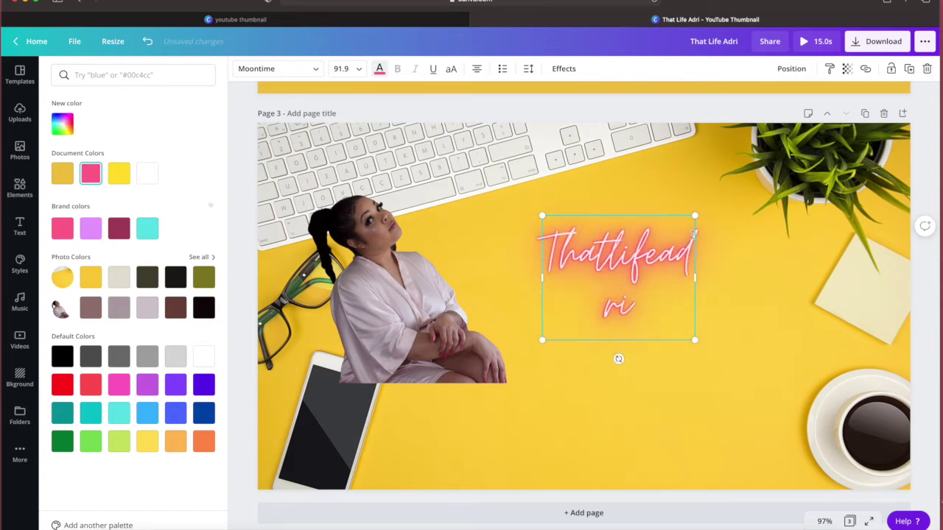
left_click_drag(699, 277, 767, 278)
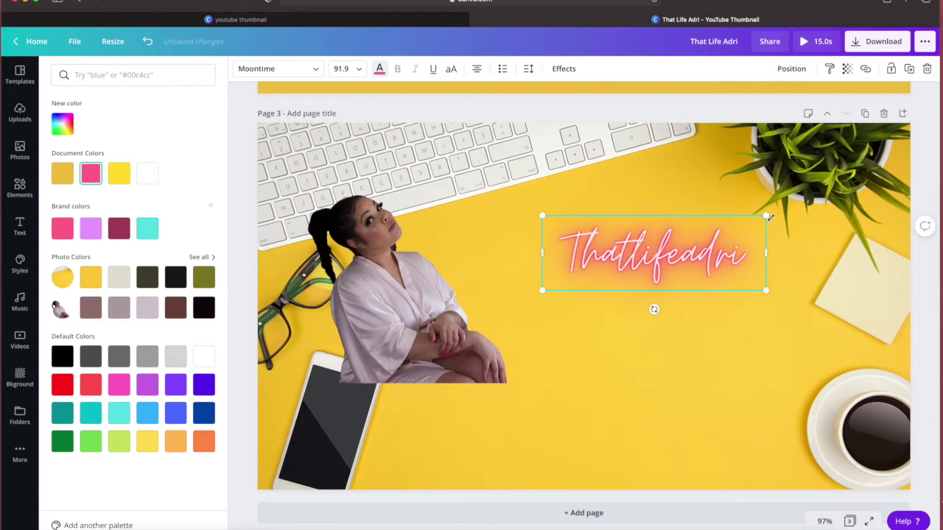
Duplicate the "Thatlifeadri" text and arrange three copies in an aligned vertical stack to the right of the portrait.
left_click(910, 69)
left_click(910, 69)
left_click(910, 70)
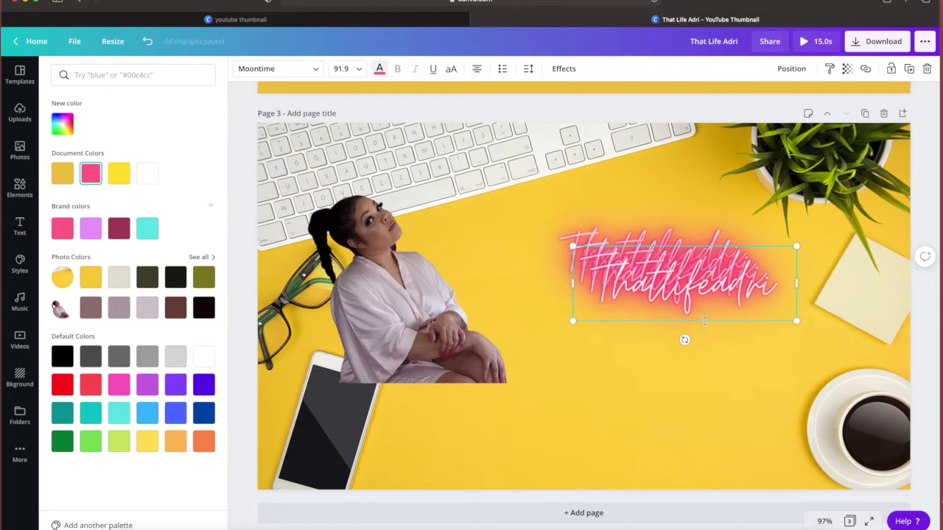
left_click_drag(622, 270, 598, 375)
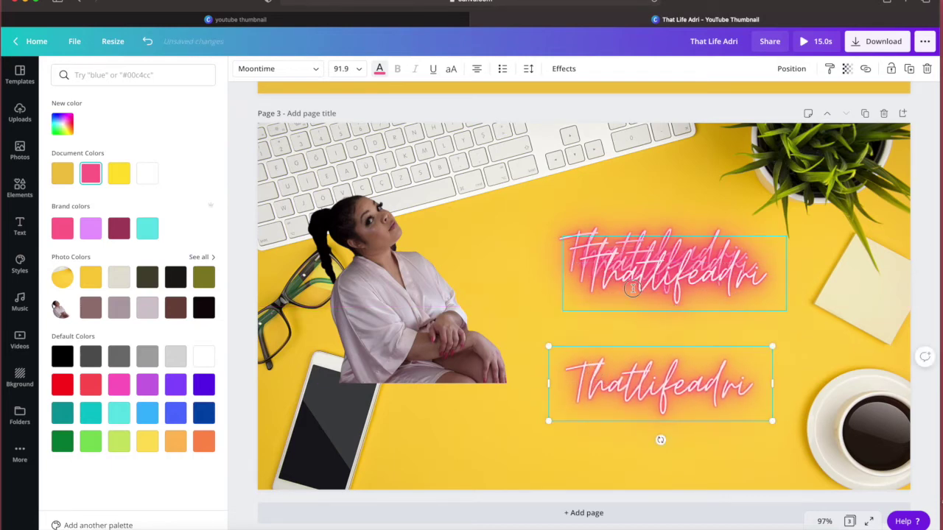
left_click(659, 438)
Search the elements for "instagram" and add the rounded-square Instagram outline icon to page 3.
left_click(22, 186)
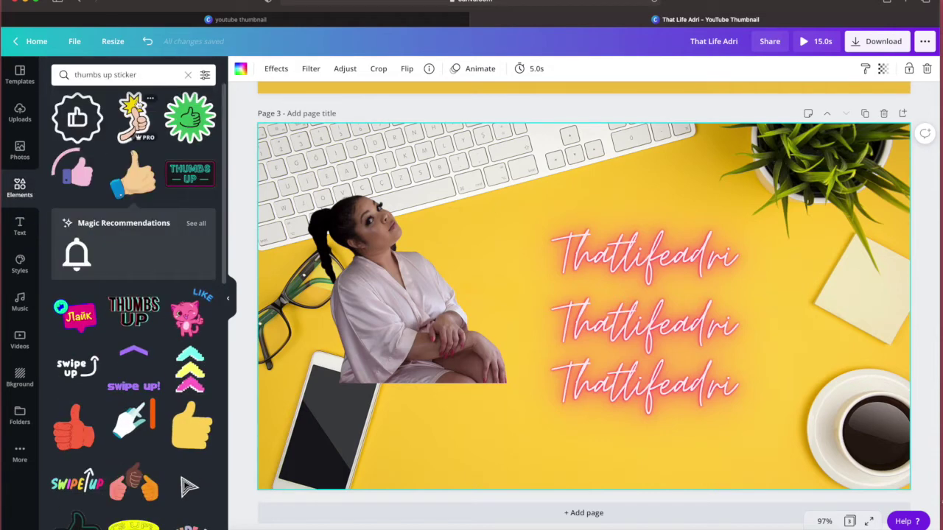
left_click(106, 75)
type("instagram")
key("Return")
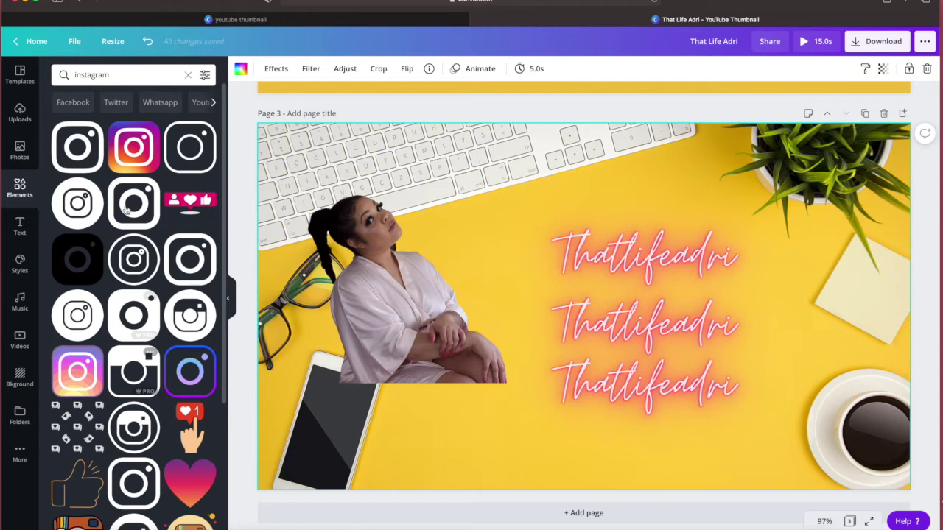
left_click_drag(140, 208, 480, 250)
Color the Instagram icon white and scale it down beside the first "Thatlifeadri" line.
left_click(240, 69)
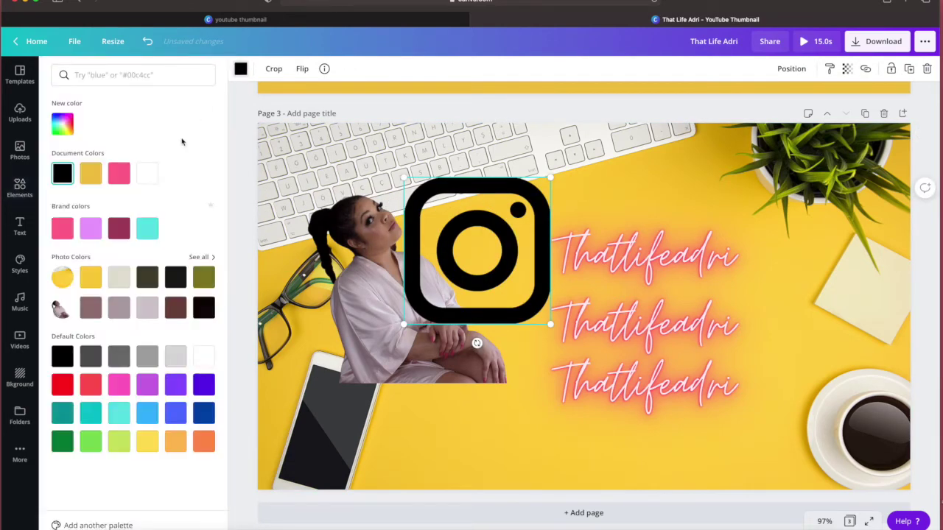
left_click(153, 178)
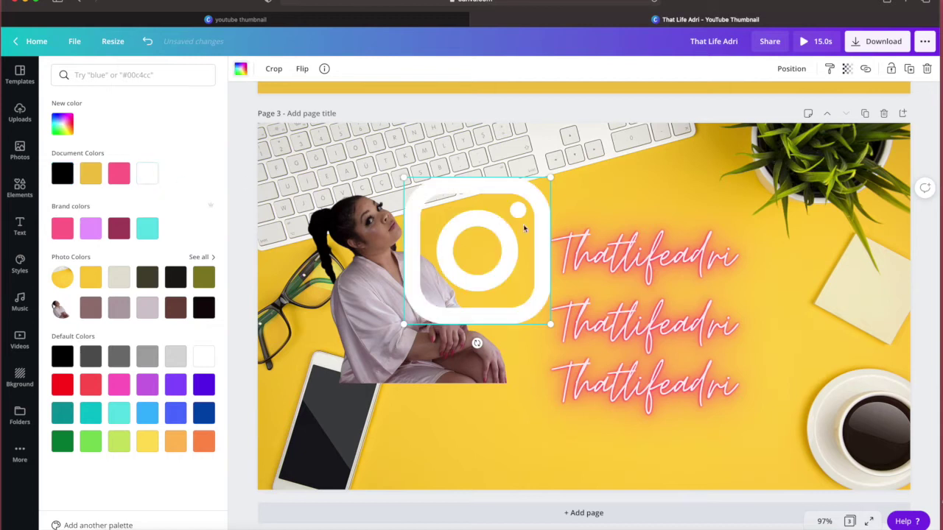
left_click_drag(508, 233, 520, 258)
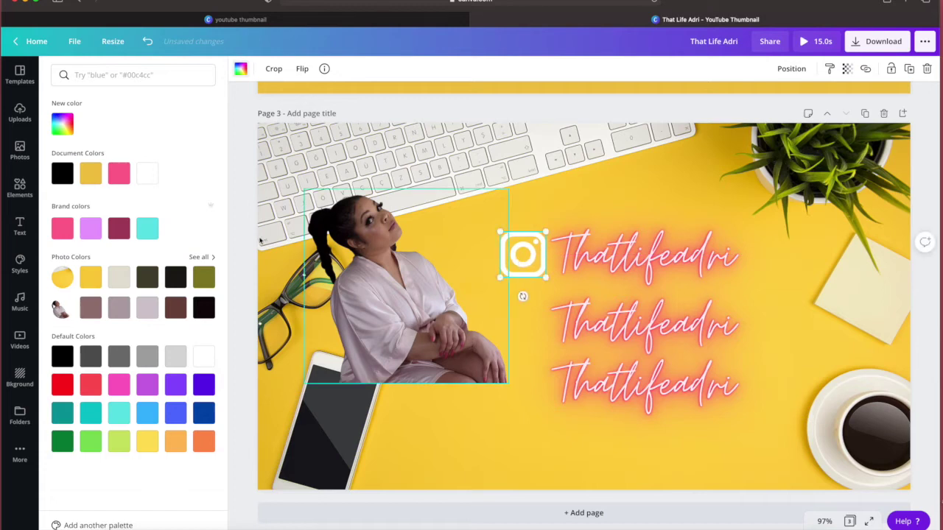
Search the elements for "tiktok" and add the rounded-square framed TikTok icon with the translucent center to page 3.
left_click(20, 188)
left_click(101, 74)
key("super+a")
key("BackSpace")
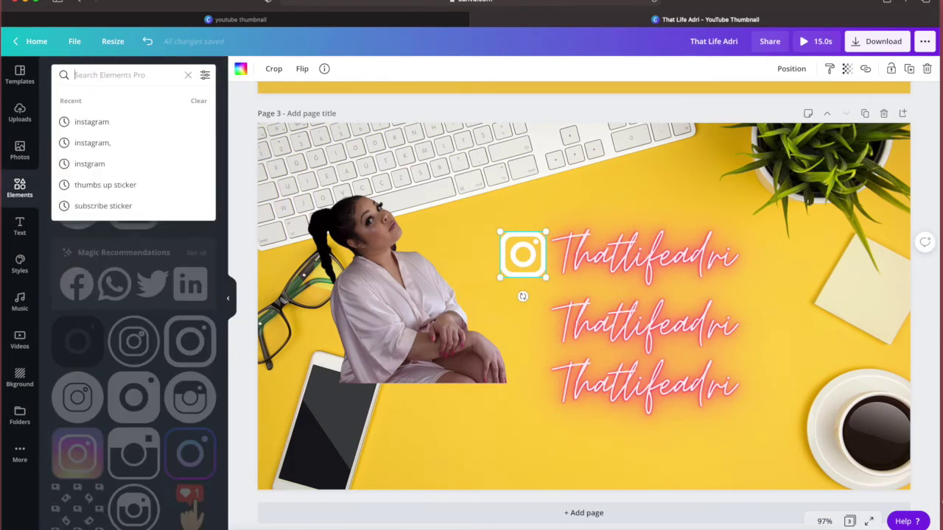
type("tiktok")
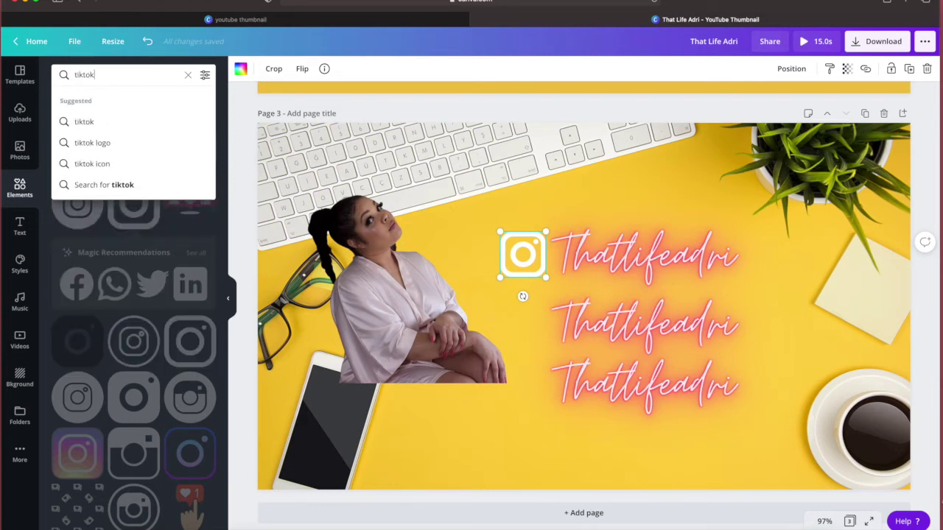
key("Return")
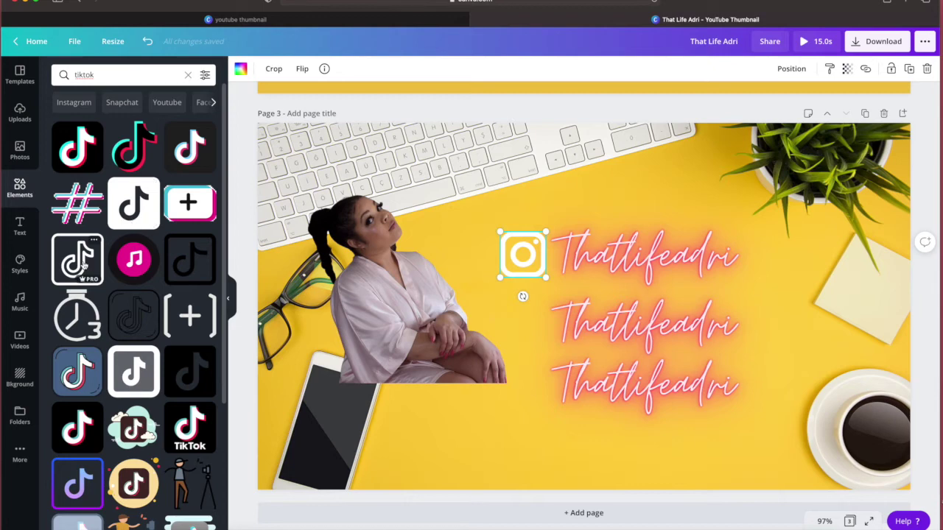
left_click(90, 265)
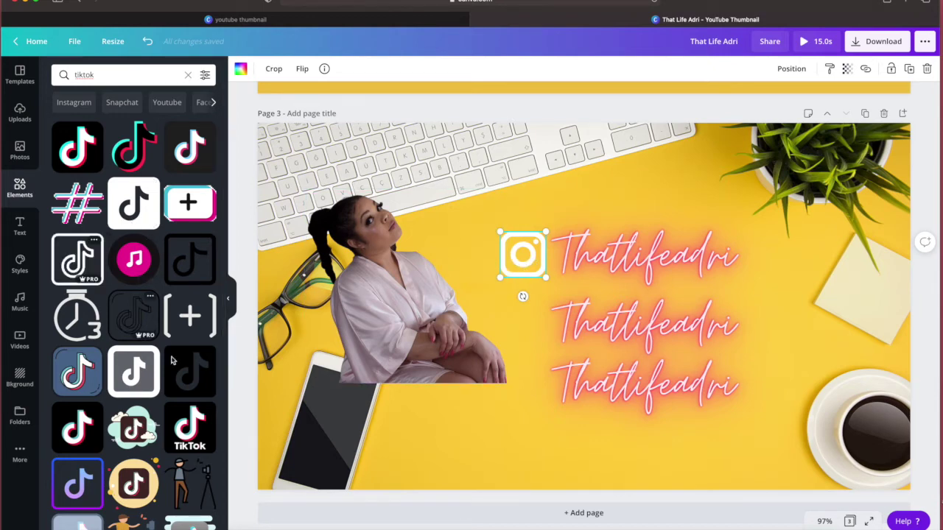
left_click(143, 372)
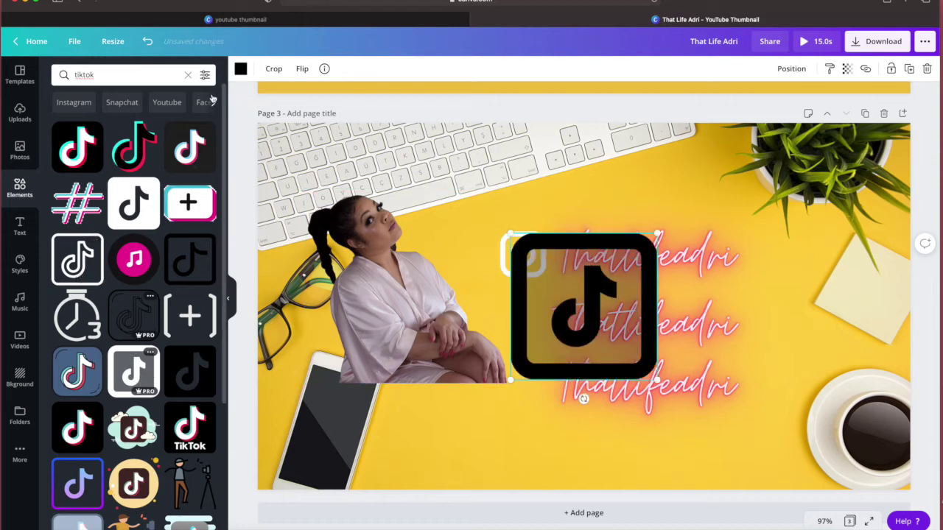
Color the TikTok icon white and scale it down beside the second "Thatlifeadri" line.
left_click(241, 68)
left_click(146, 173)
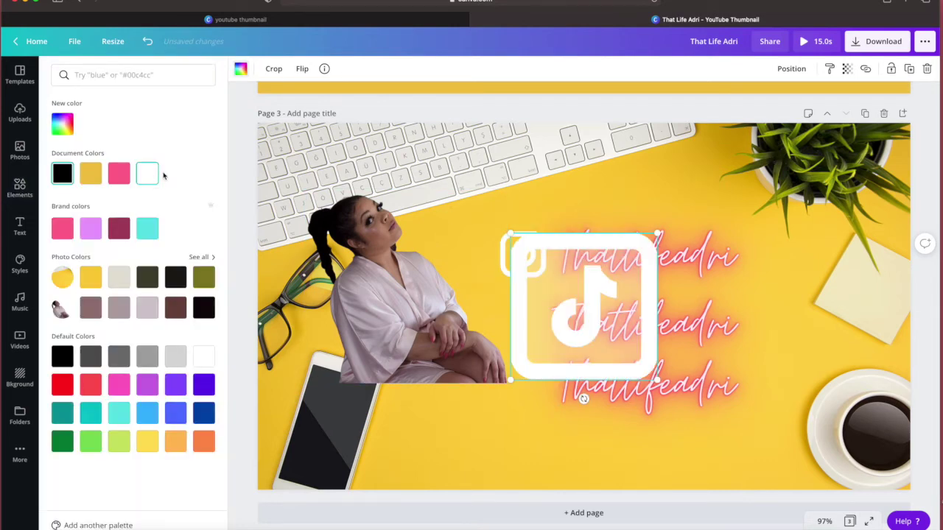
left_click_drag(662, 233, 543, 307)
left_click(550, 334)
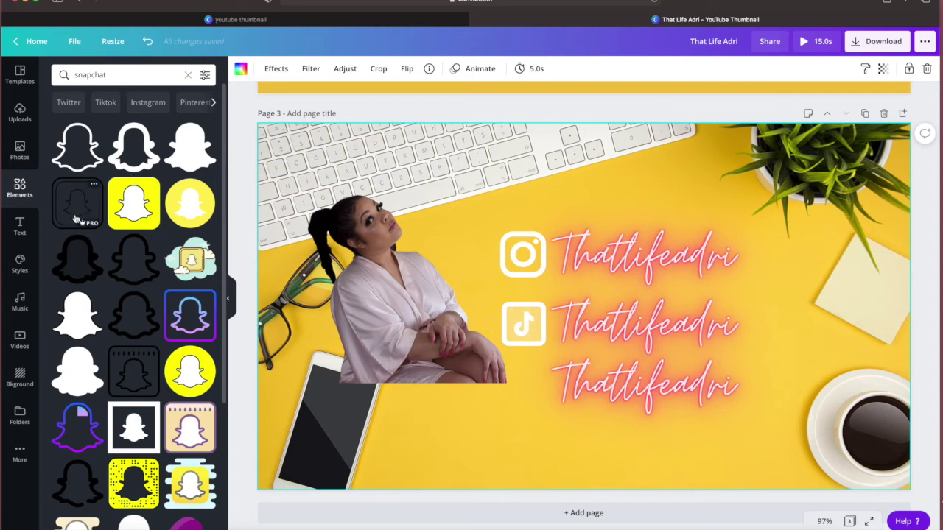
Add the square-framed Snapchat ghost icon in white and place it, scaled down, beside the third "Thatlifeadri" line.
scroll(130, 430, "down", 5)
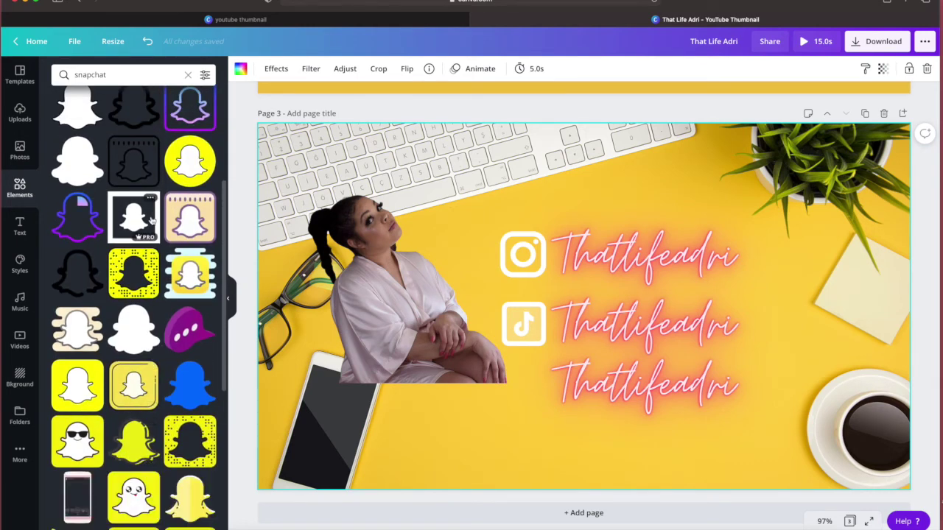
scroll(149, 220, "up", 3)
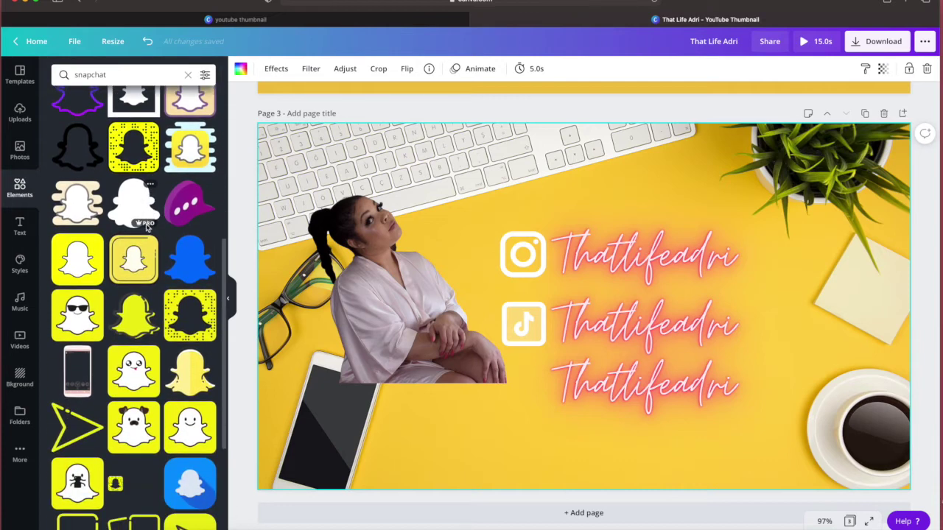
scroll(143, 223, "up", 2)
left_click(134, 431)
left_click_drag(657, 231, 528, 386)
Move the cut-out portrait down to page 3's bottom edge and nudge the Instagram icon slightly lower.
left_click(387, 330)
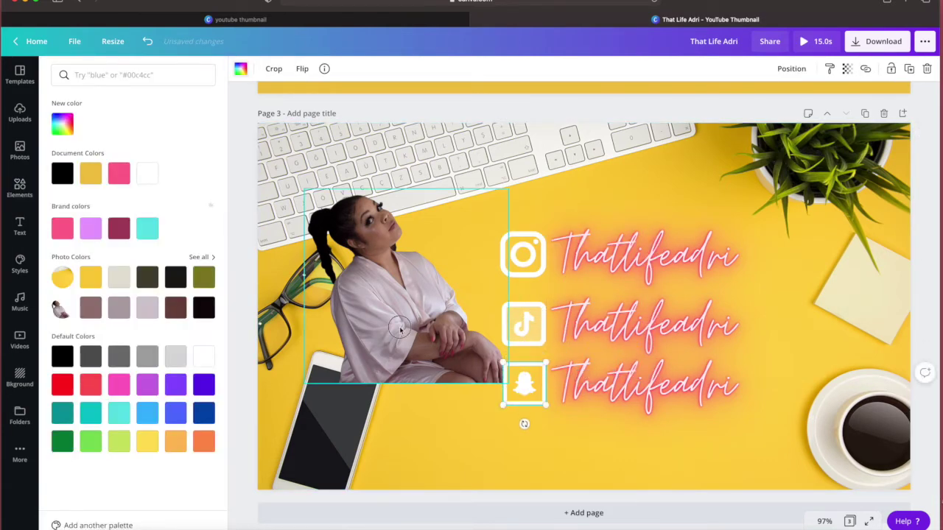
left_click_drag(388, 330, 441, 434)
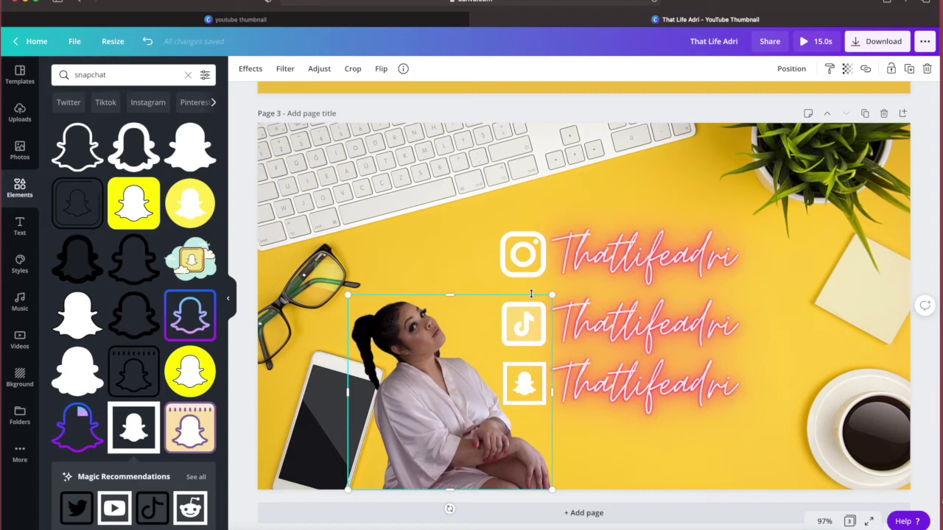
left_click_drag(525, 253, 523, 260)
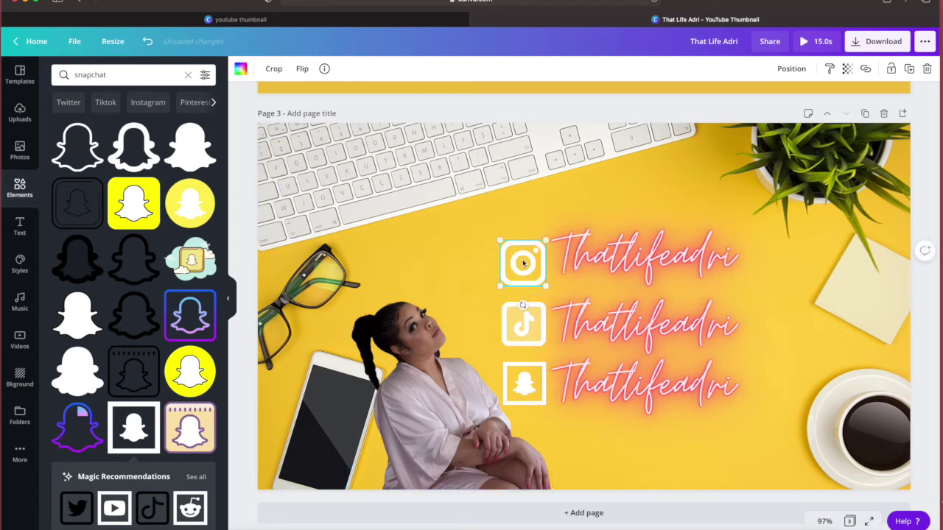
Add another neon "Sparkle" text to page 3 reading "Let's Be Social" and place it above the portrait's head.
left_click(20, 227)
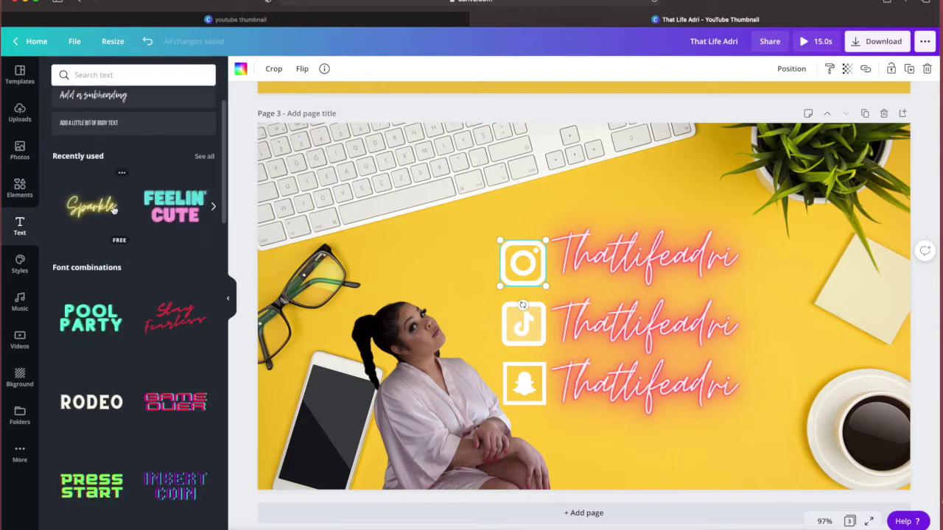
left_click(114, 210)
left_click_drag(812, 316, 361, 300)
type("Let's Be")
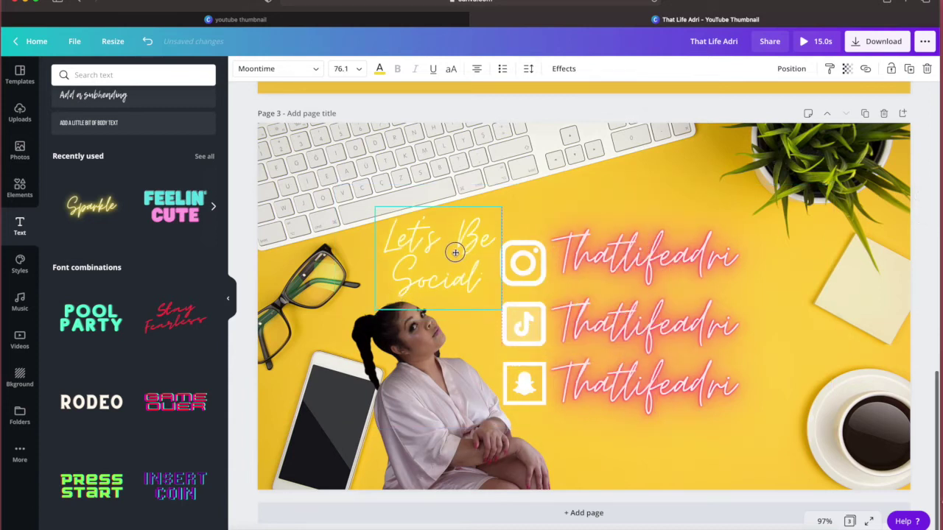
left_click(790, 356)
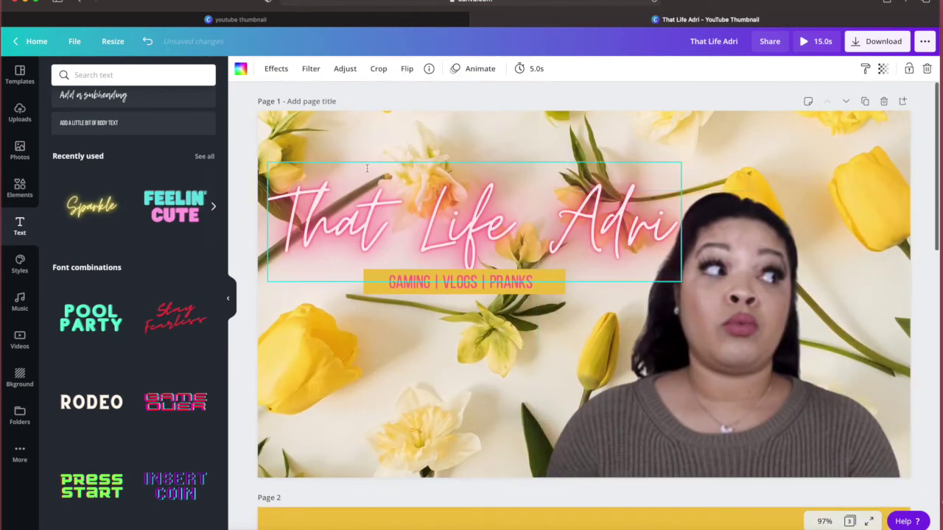
Review the three finished pages and play the full design preview.
scroll(499, 304, "down", 10)
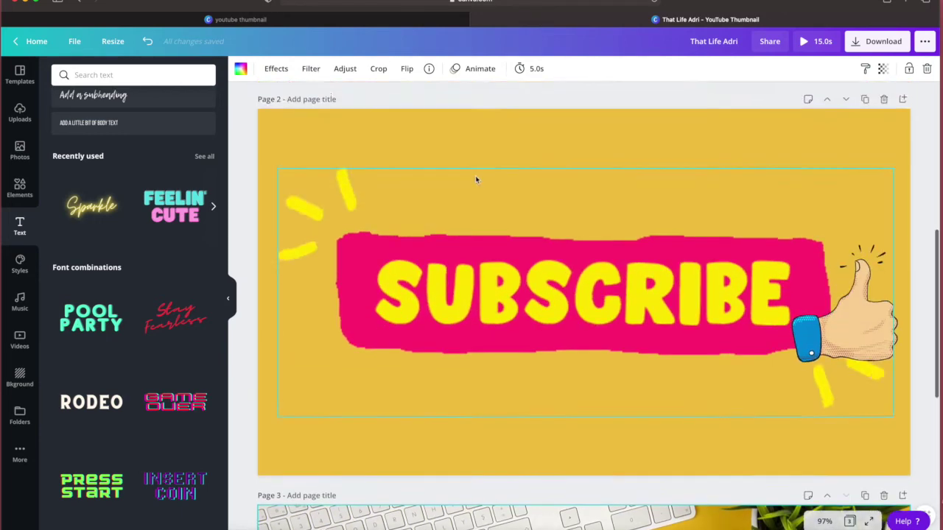
scroll(475, 175, "down", 5)
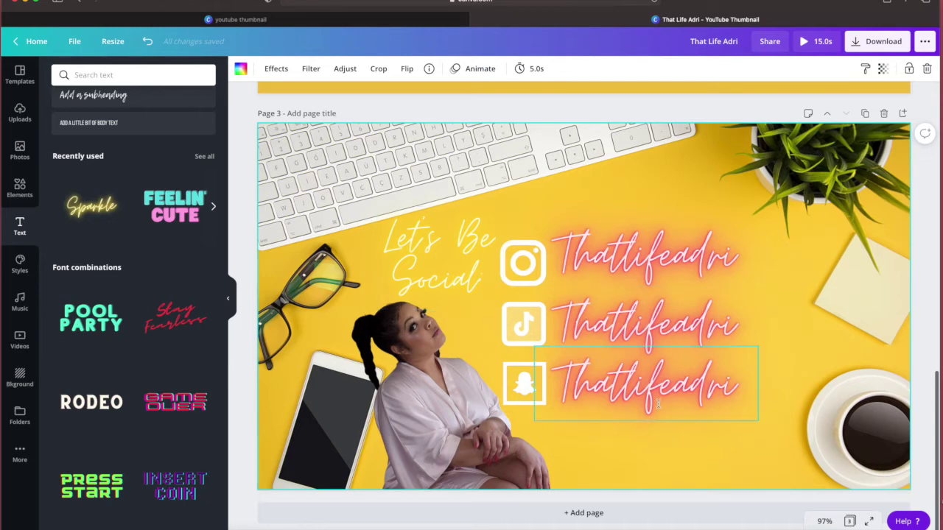
scroll(709, 346, "up", 4)
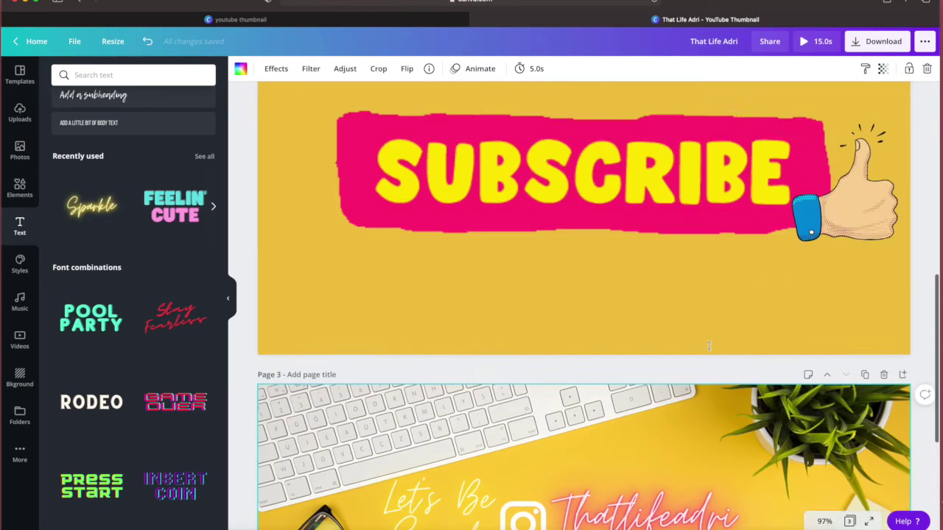
scroll(709, 345, "up", 4)
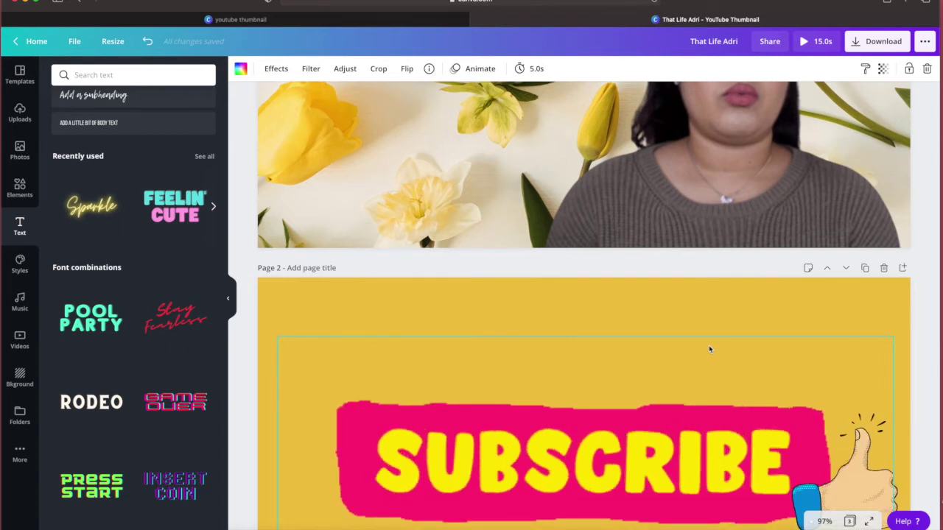
scroll(743, 319, "up", 5)
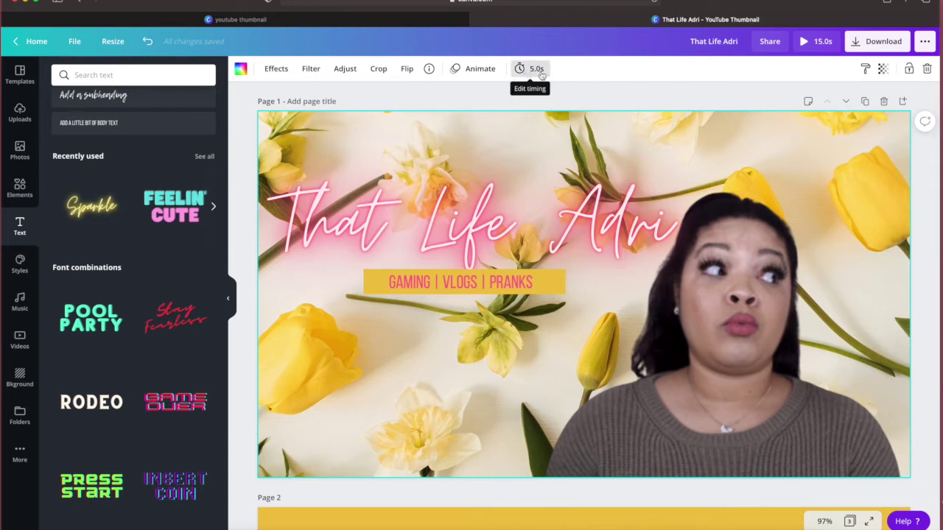
scroll(634, 227, "down", 10)
scroll(634, 227, "up", 10)
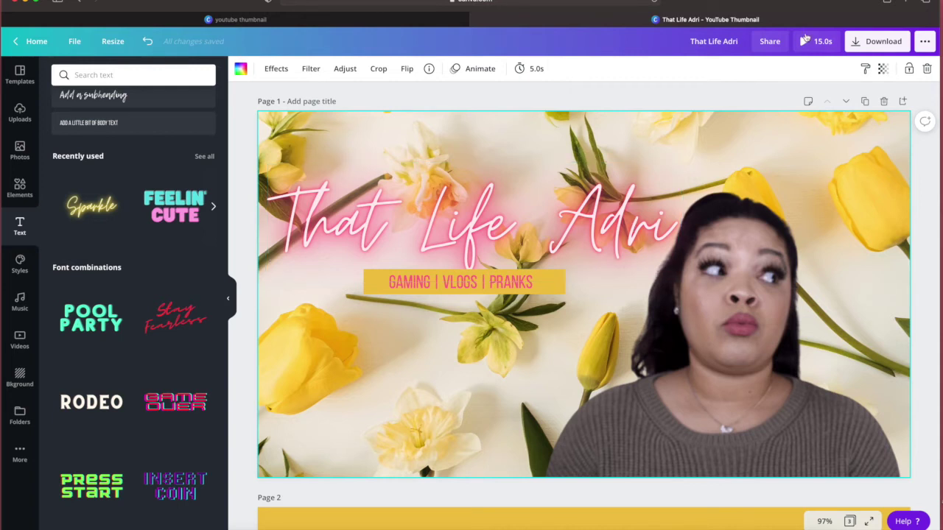
left_click(803, 44)
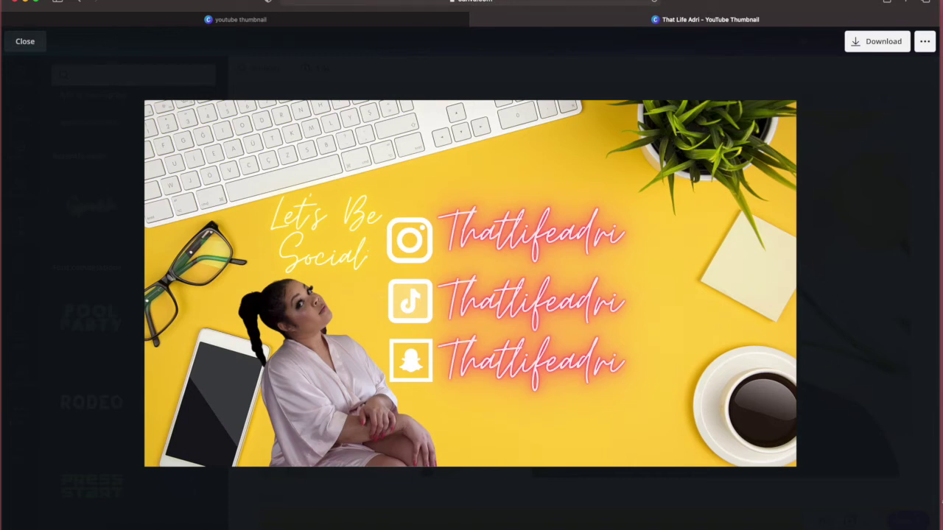
Exit the full design preview and open the animation options for page 1's floral background.
left_click(26, 42)
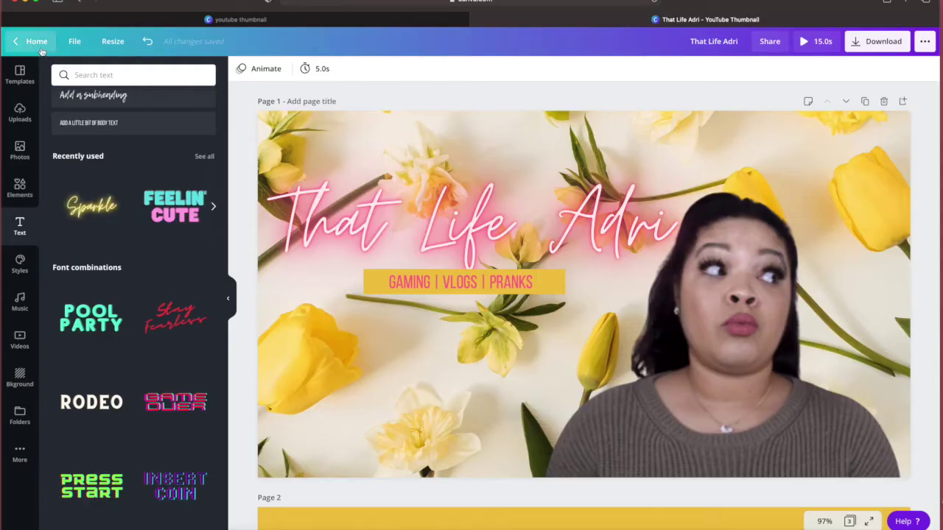
left_click(323, 139)
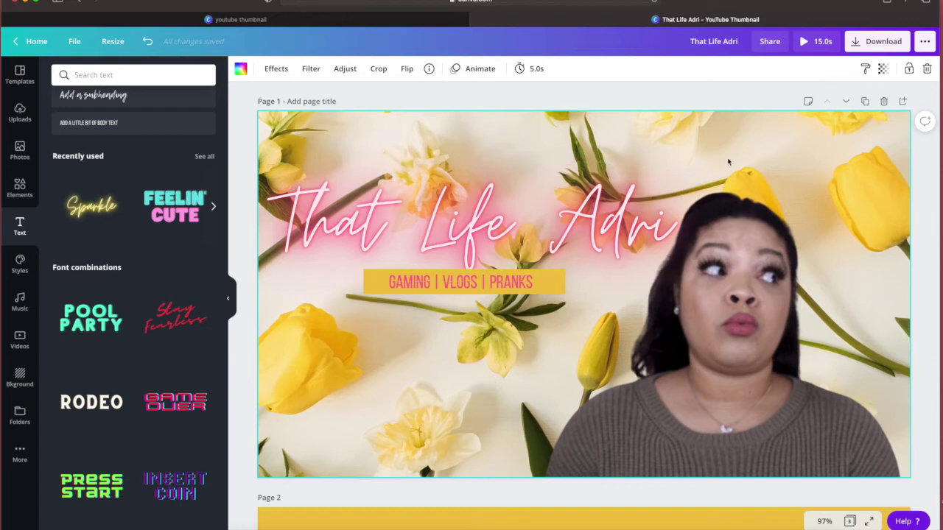
left_click(475, 71)
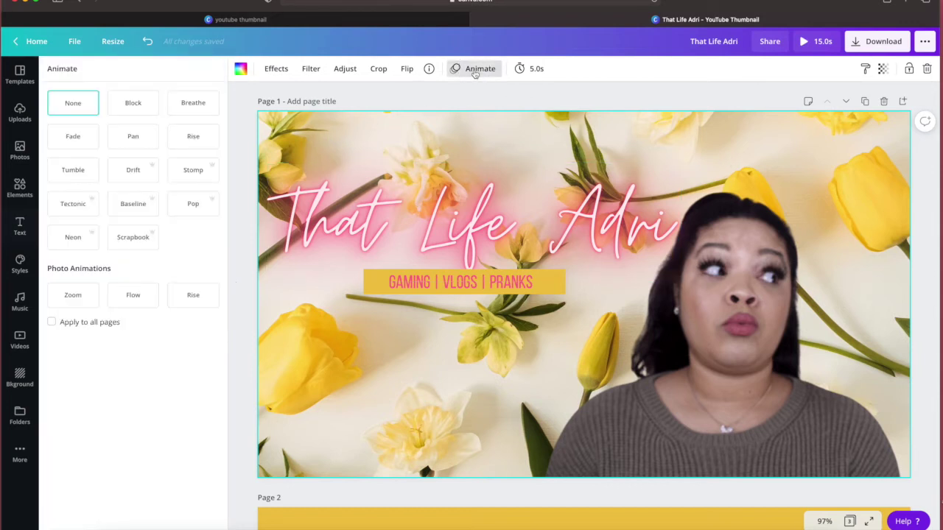
Try the Block, Breathe, Fade, Pan, Rise and Tumble animations on page 1.
left_click(127, 107)
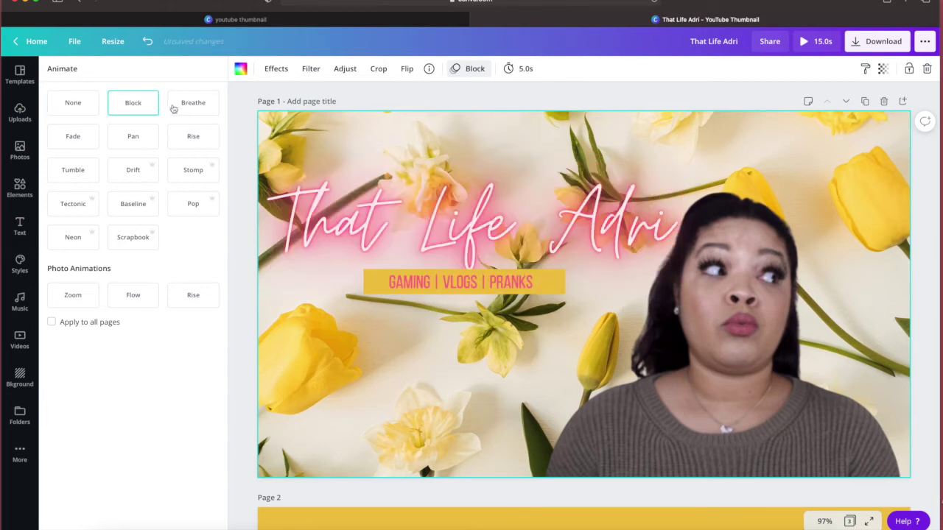
left_click(178, 108)
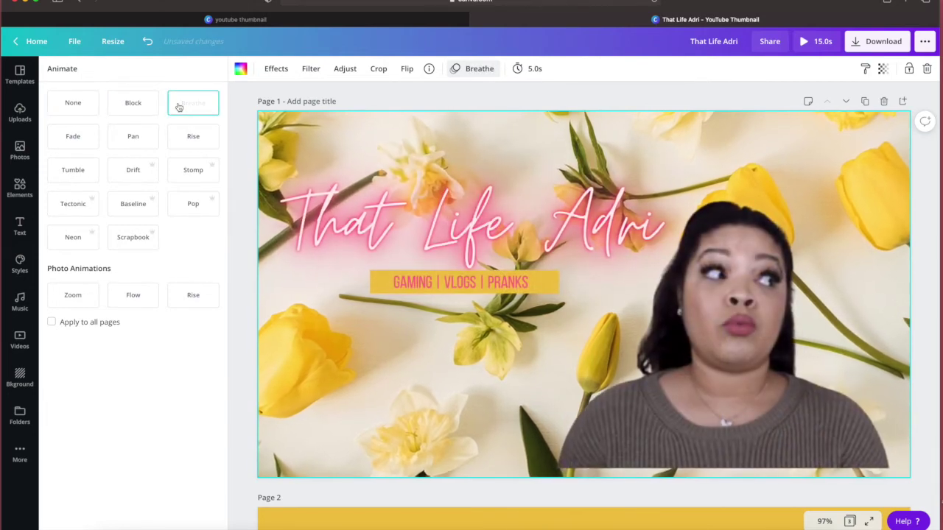
left_click(70, 141)
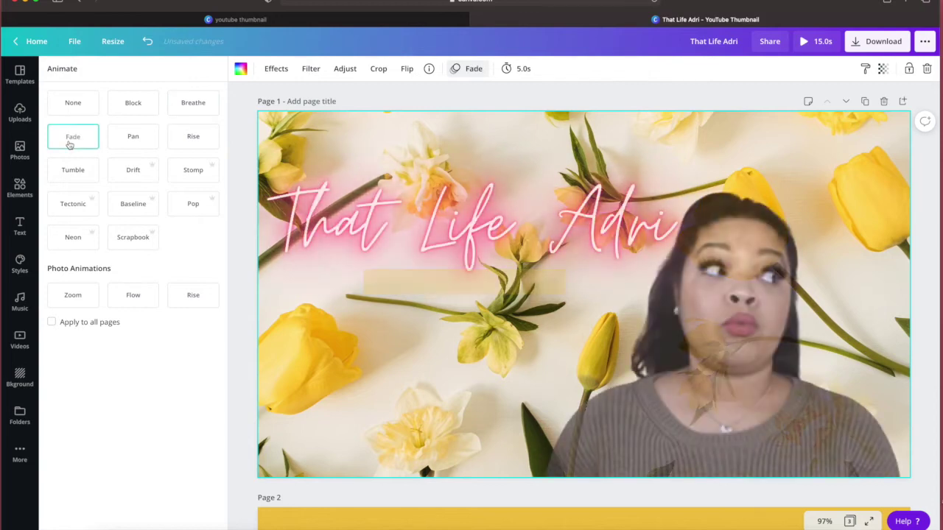
left_click(133, 143)
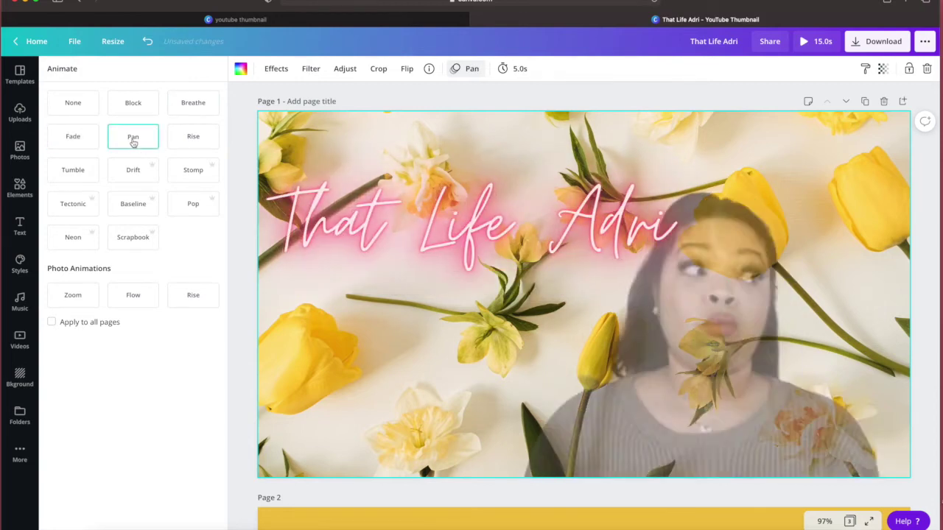
left_click(196, 140)
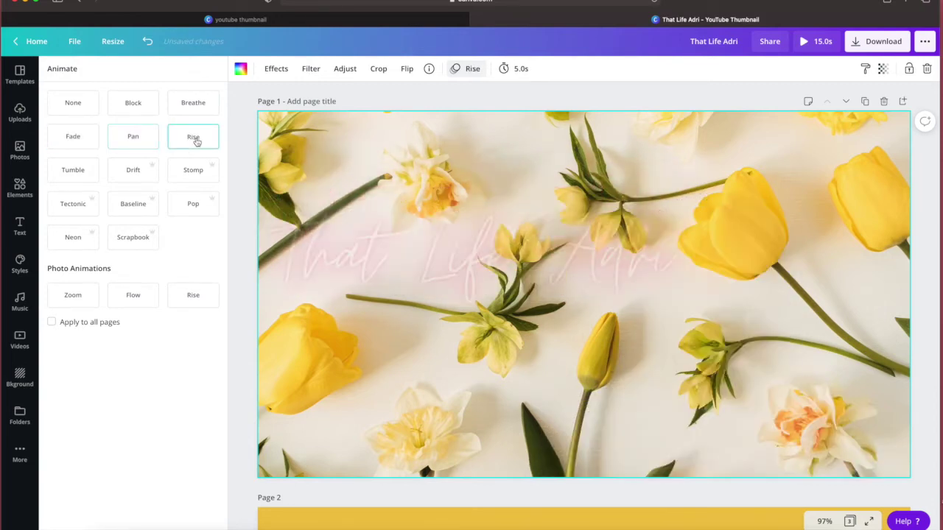
left_click(68, 174)
Apply the Baseline animation to page 1 and check it in the full design preview.
left_click(147, 208)
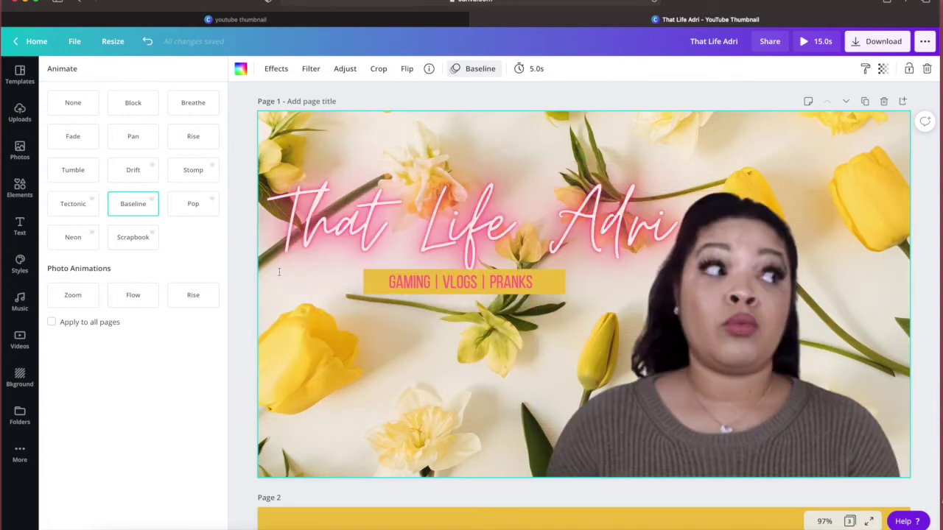
left_click(803, 44)
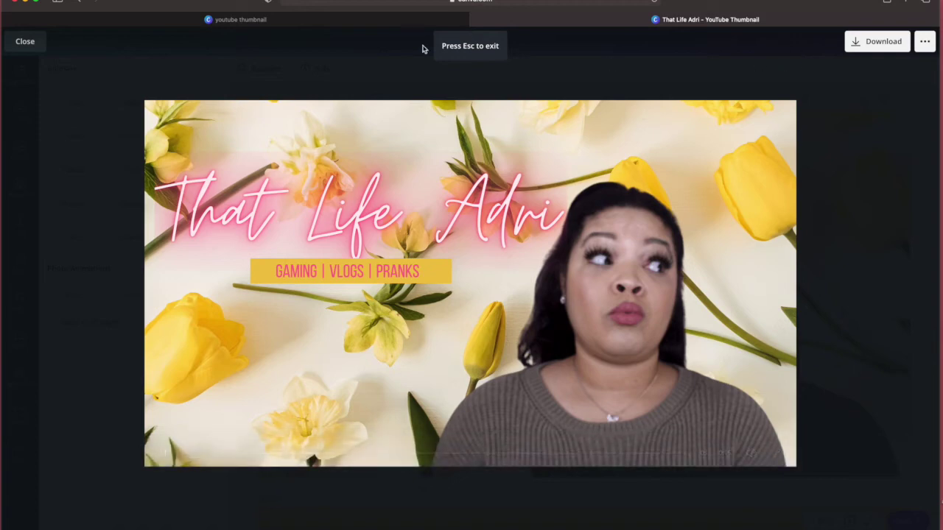
left_click(25, 42)
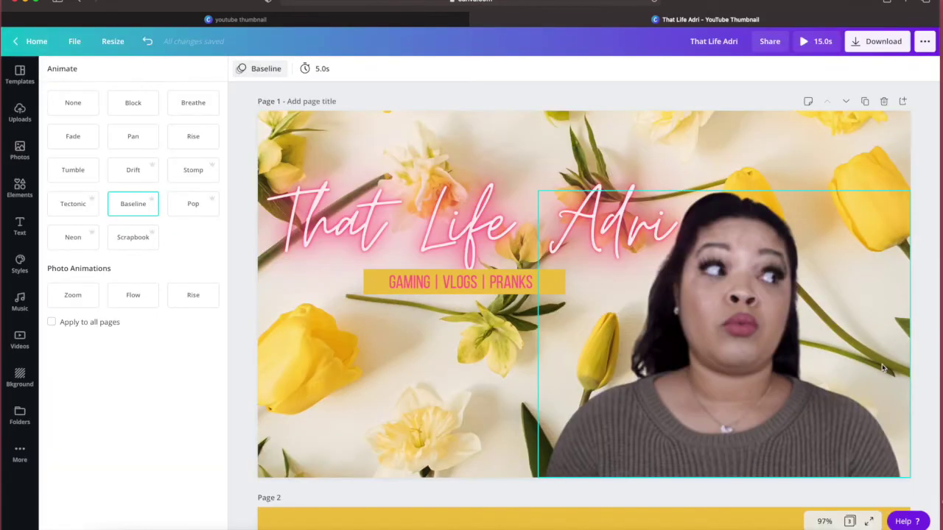
Apply the Scrapbook page animation to page 3 with the social icons.
scroll(512, 352, "down", 1)
scroll(512, 351, "down", 5)
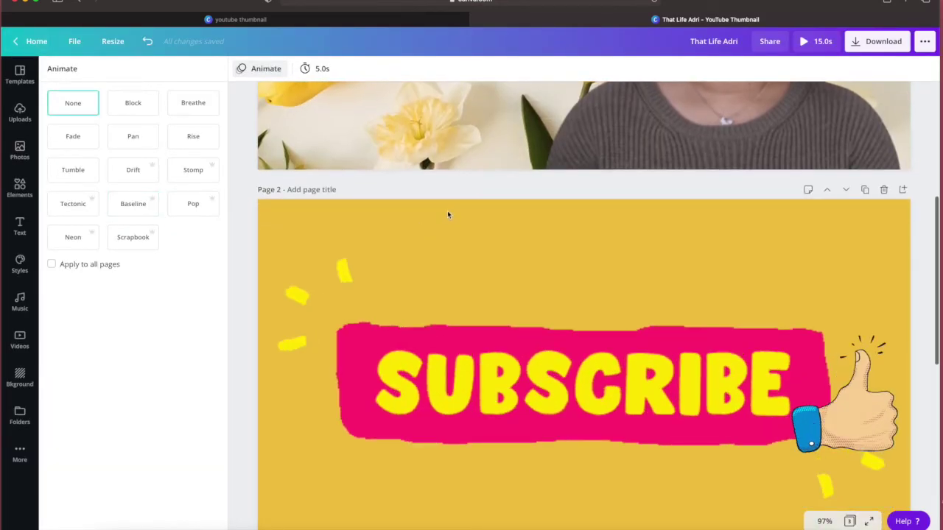
left_click(444, 215)
scroll(434, 221, "down", 1)
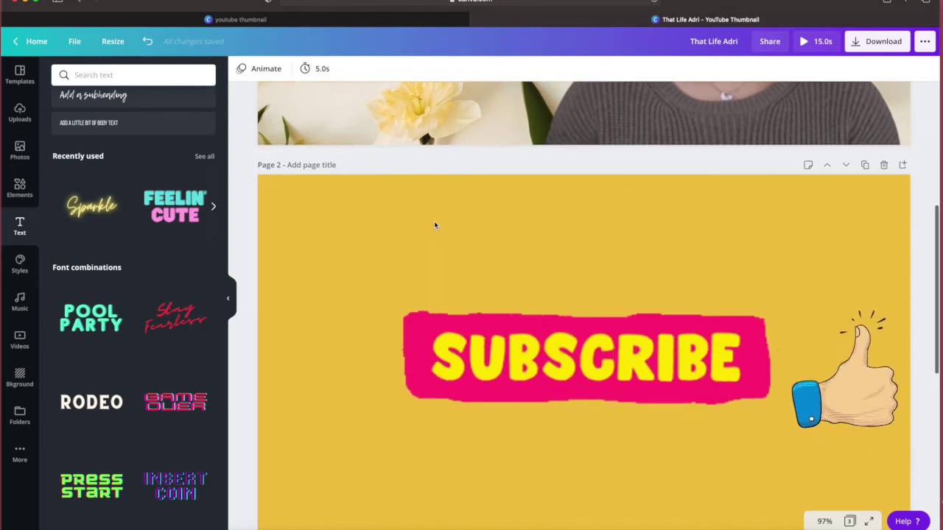
scroll(589, 426, "down", 5)
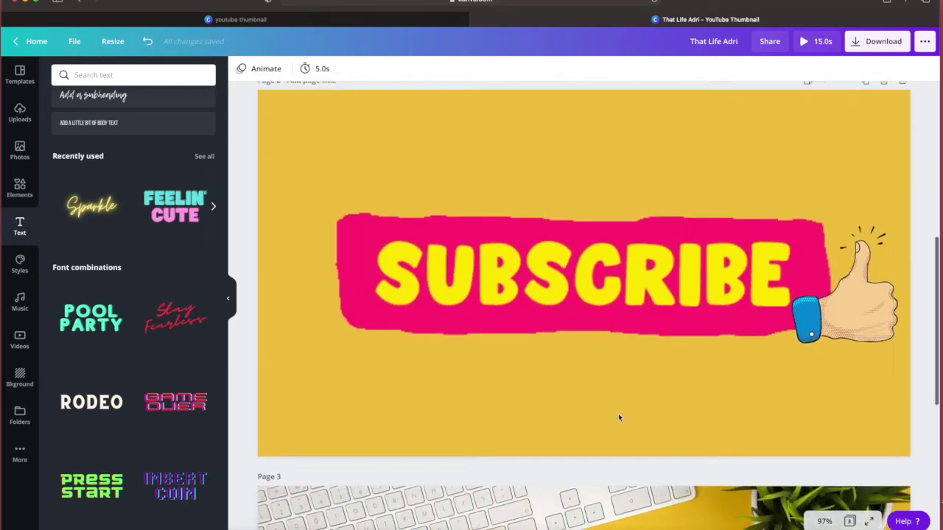
scroll(619, 417, "down", 4)
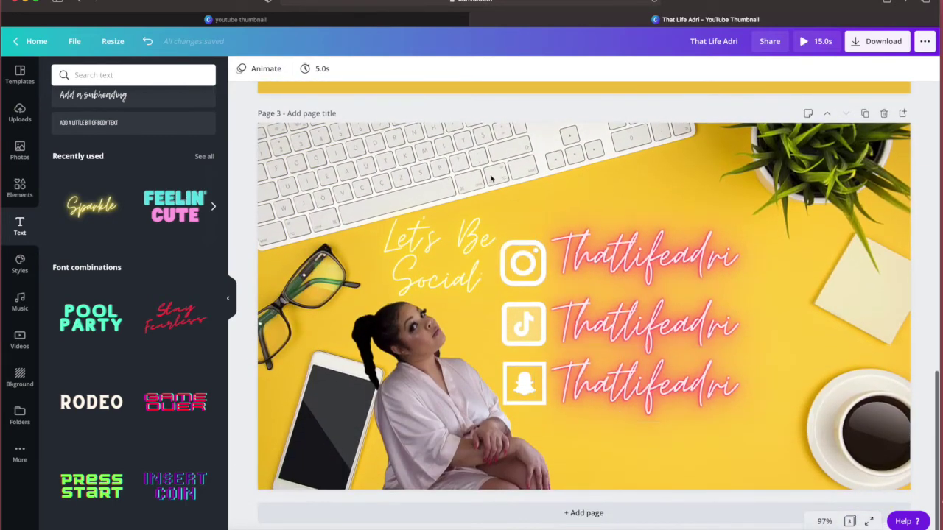
left_click(492, 167)
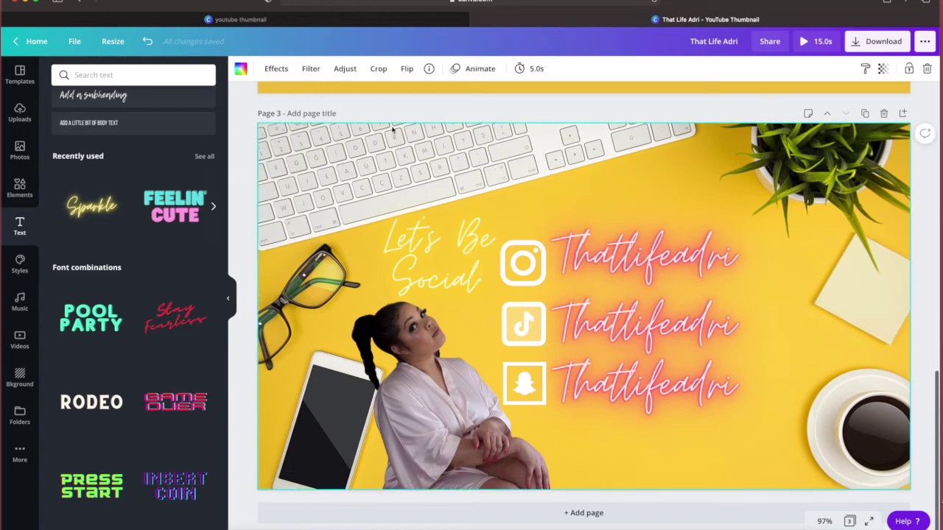
left_click(477, 71)
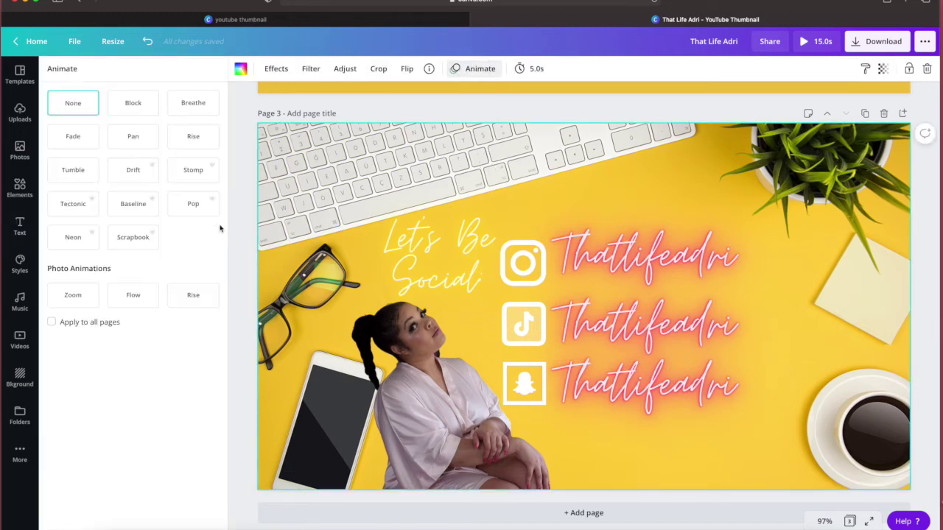
left_click(129, 241)
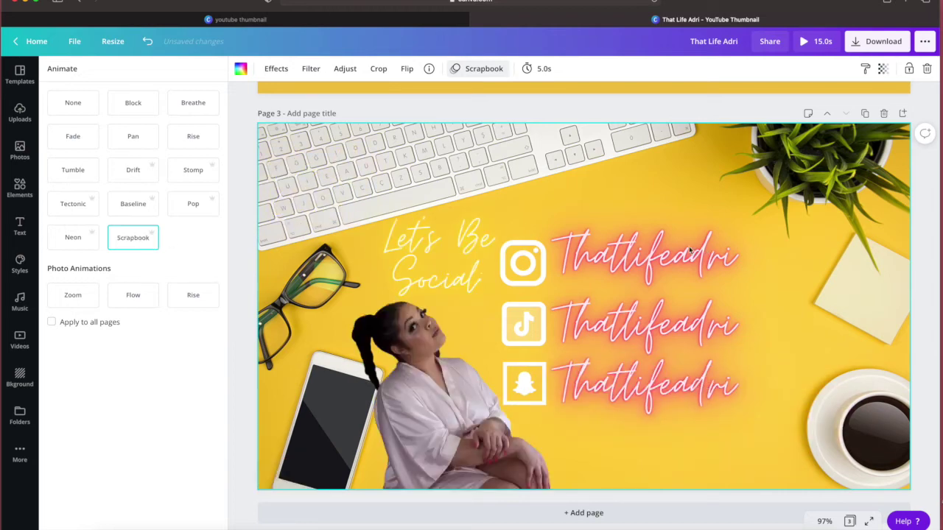
Set page 3's display timing to 7.0 seconds.
scroll(689, 249, "up", 5)
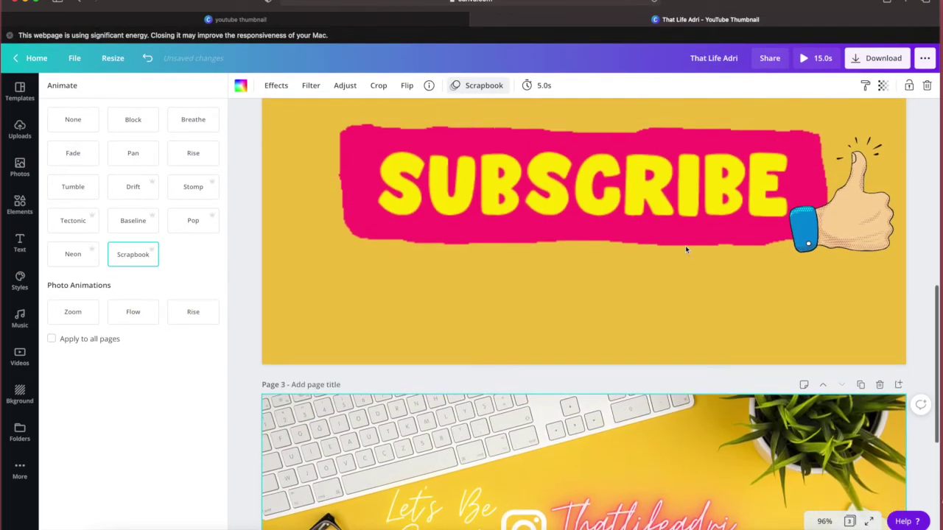
scroll(685, 249, "down", 5)
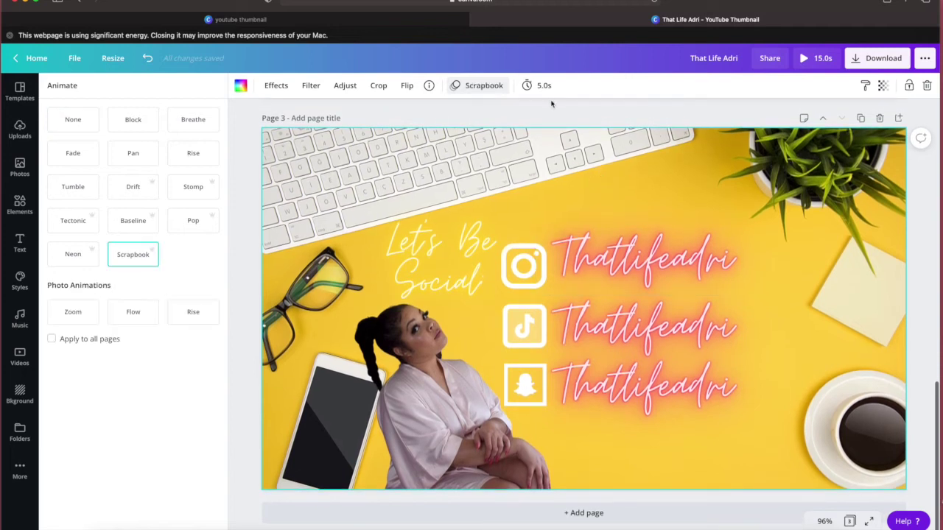
left_click(543, 86)
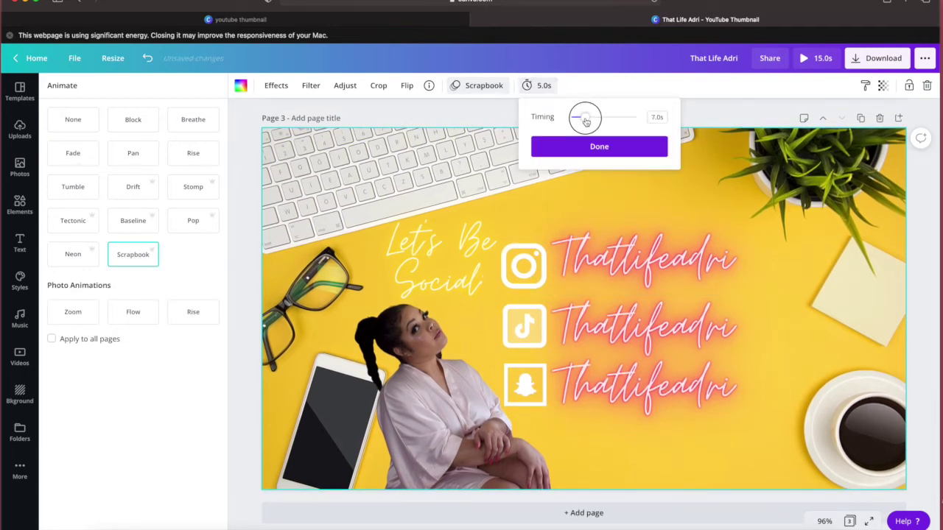
left_click(926, 201)
Set page 1's display timing to 7.0 seconds.
scroll(737, 221, "up", 10)
left_click(580, 179)
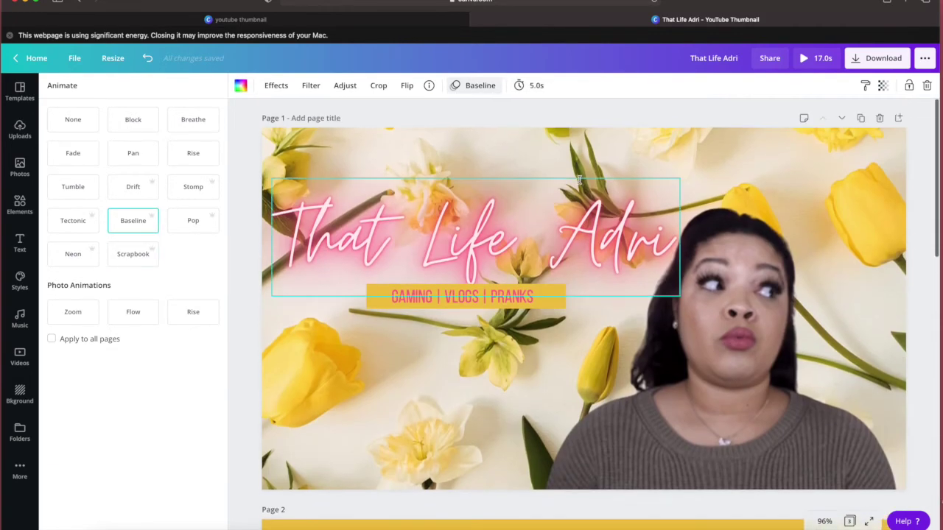
left_click(525, 87)
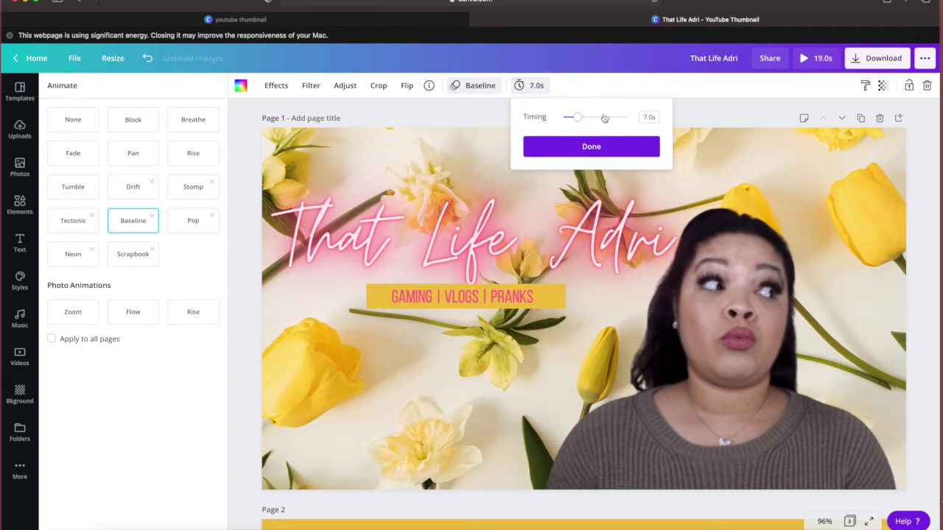
left_click(919, 145)
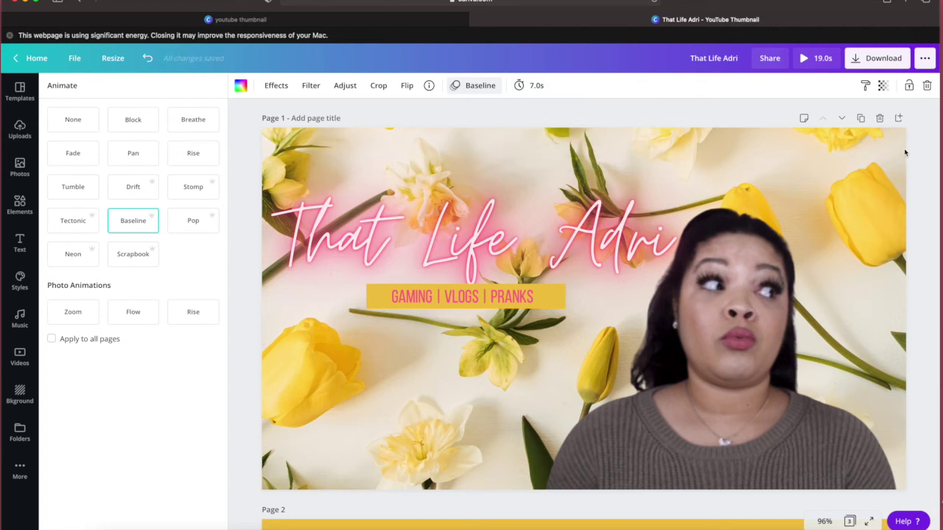
scroll(904, 153, "down", 10)
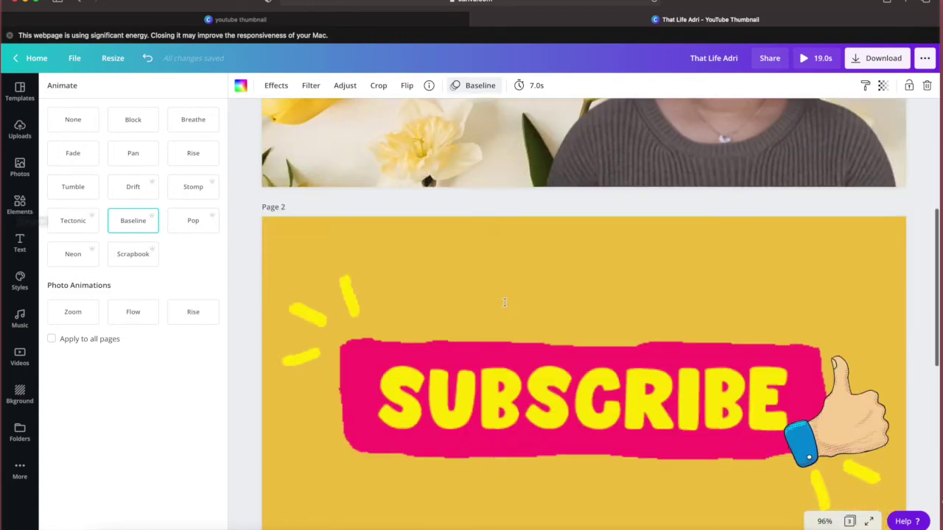
scroll(506, 306, "up", 10)
scroll(505, 306, "down", 1)
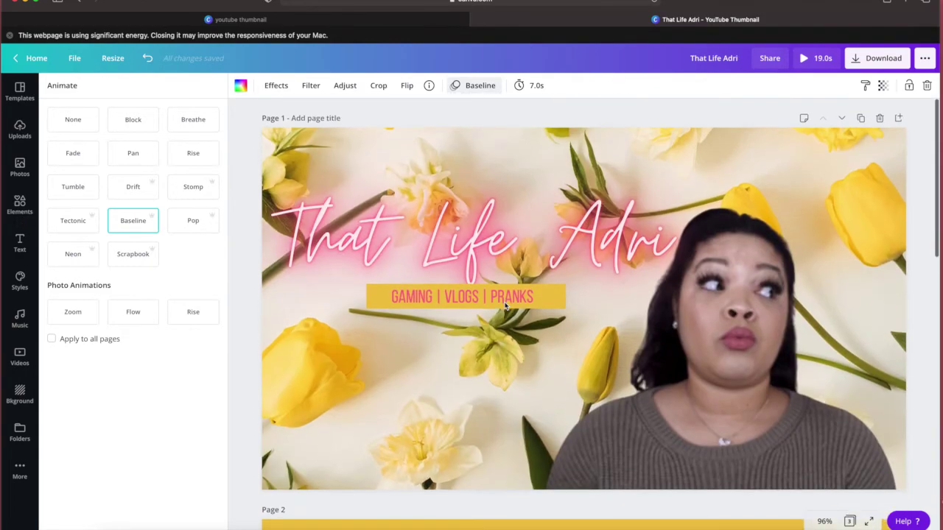
scroll(454, 270, "down", 10)
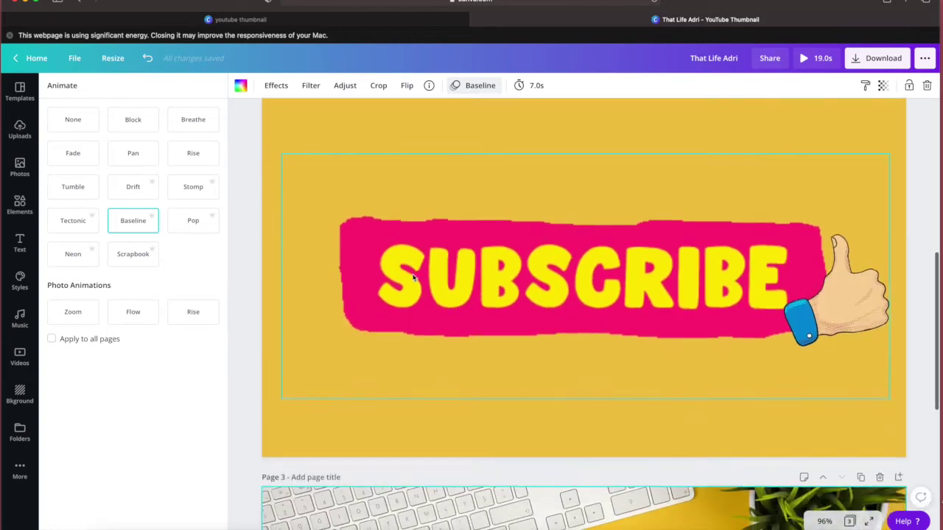
scroll(454, 269, "down", 10)
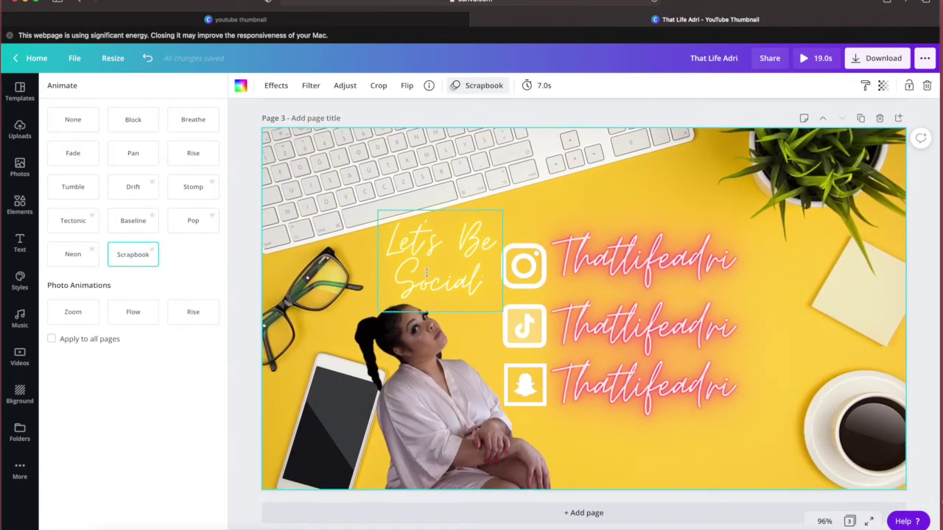
Search the elements for "line stickers" to use on page 1.
left_click(20, 204)
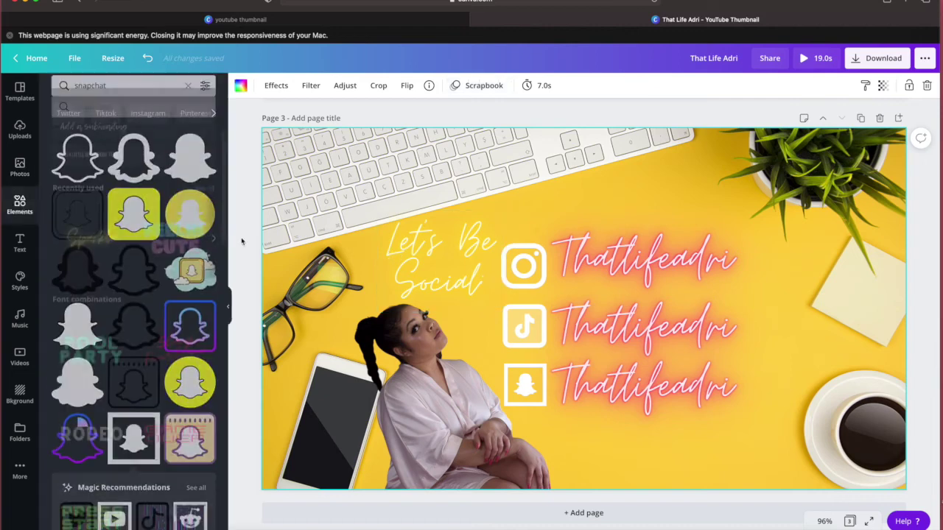
scroll(599, 267, "up", 20)
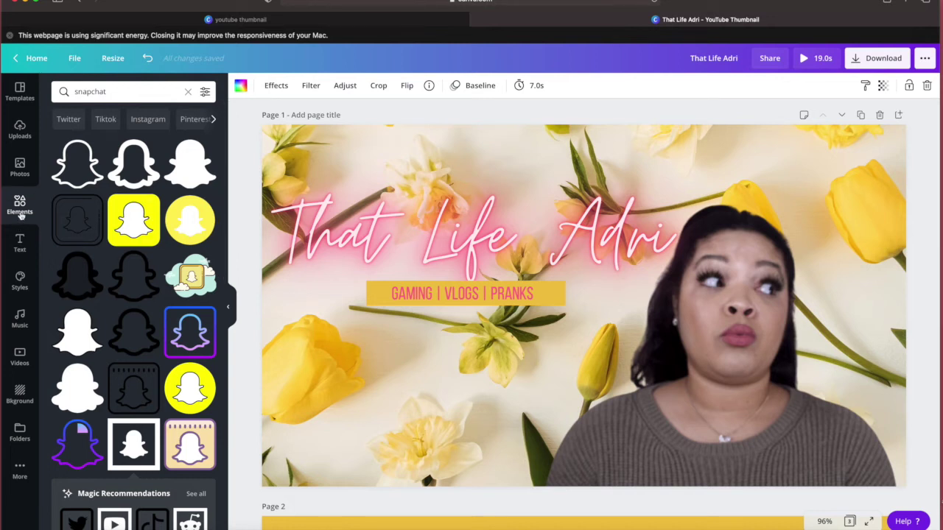
left_click(115, 92)
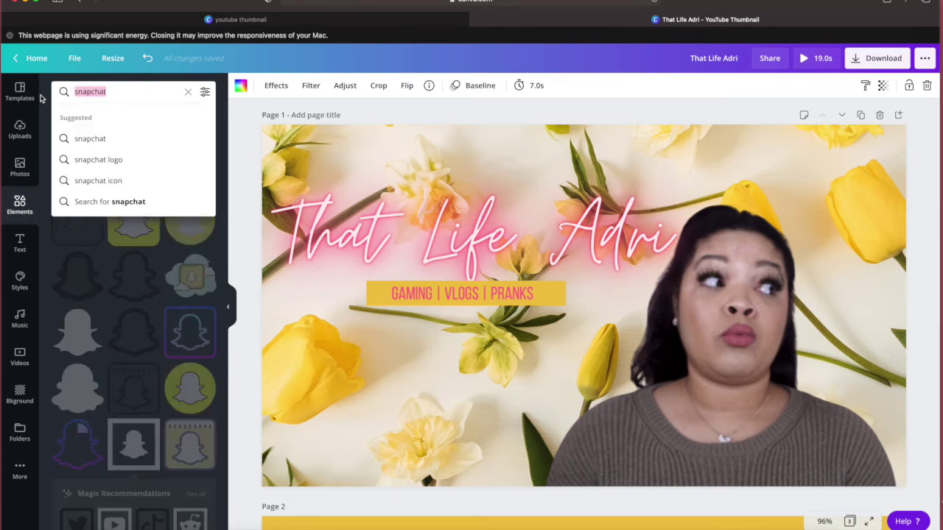
type("line stickers")
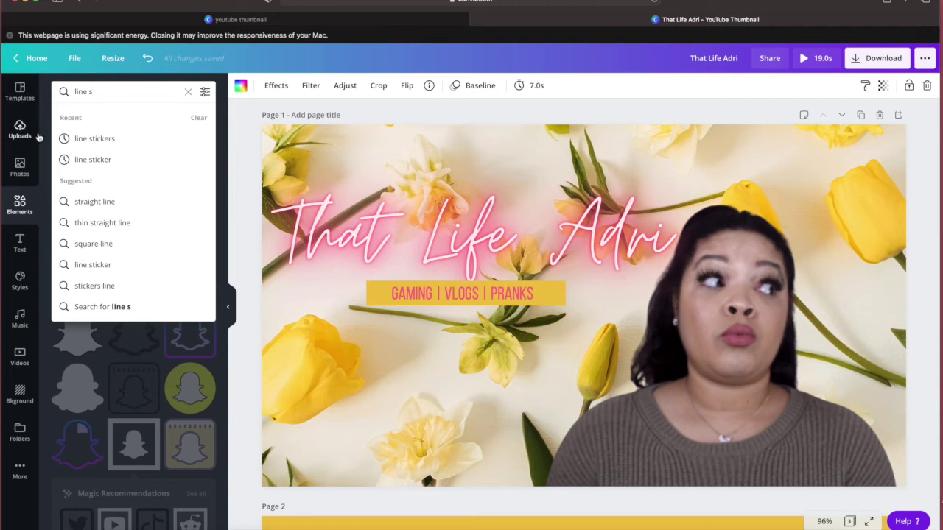
left_click(94, 139)
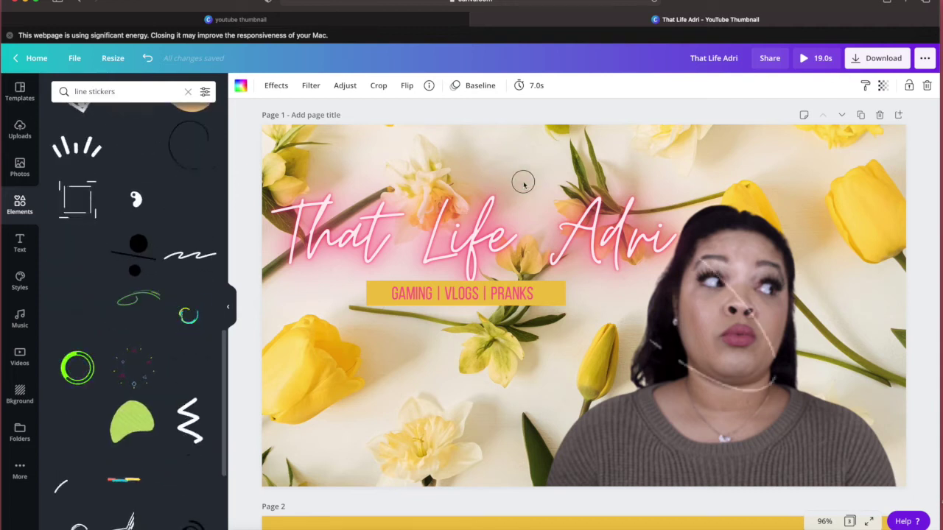
Send the animated line sticker on page 1 to the back and move it up behind the woman's head.
left_click(600, 169)
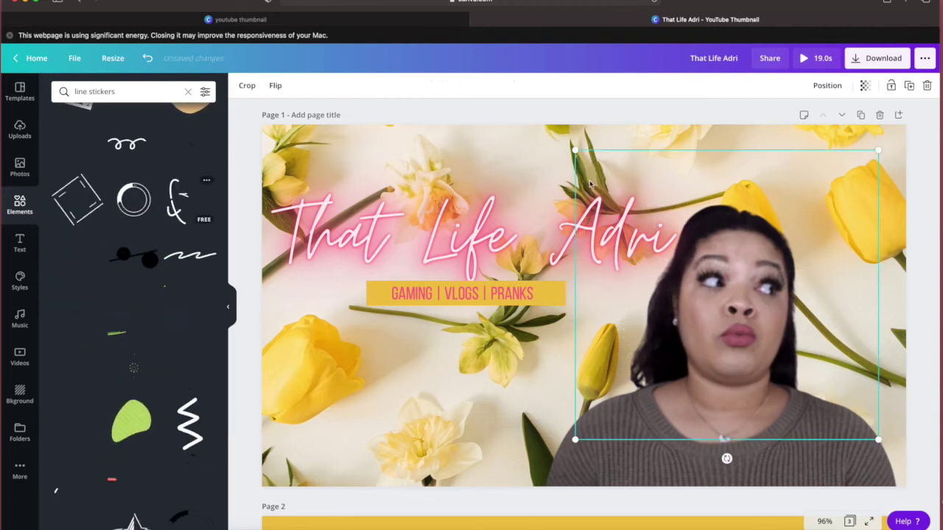
left_click(833, 87)
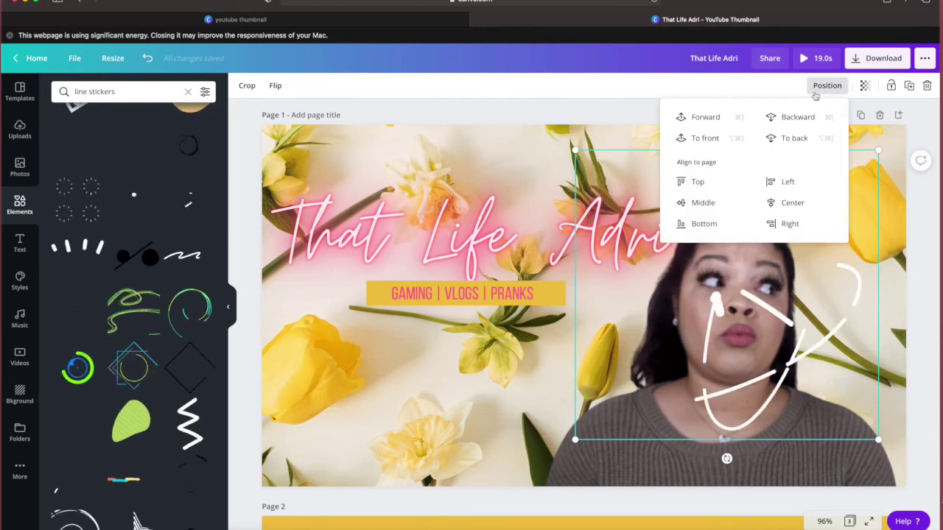
left_click(809, 138)
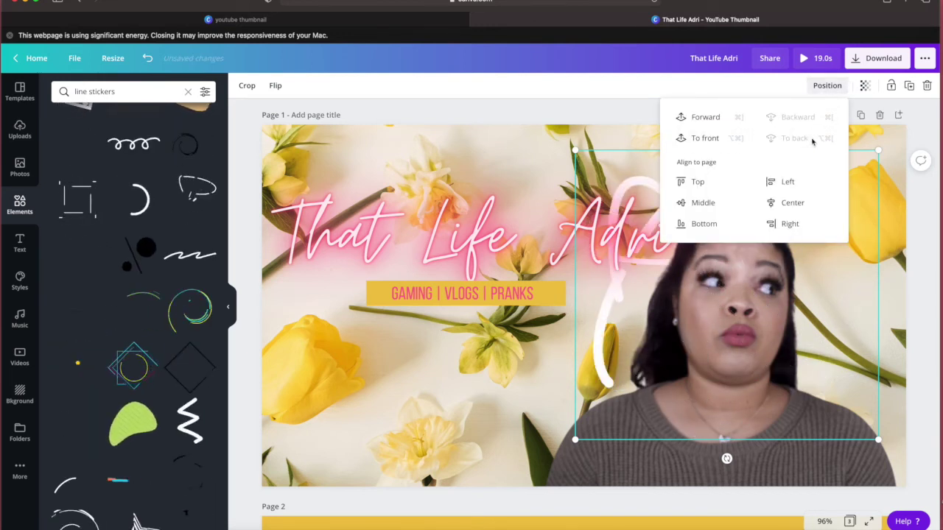
left_click(827, 85)
mouse_move(821, 319)
left_mouse_down()
mouse_move(821, 253)
mouse_move(825, 325)
left_mouse_up()
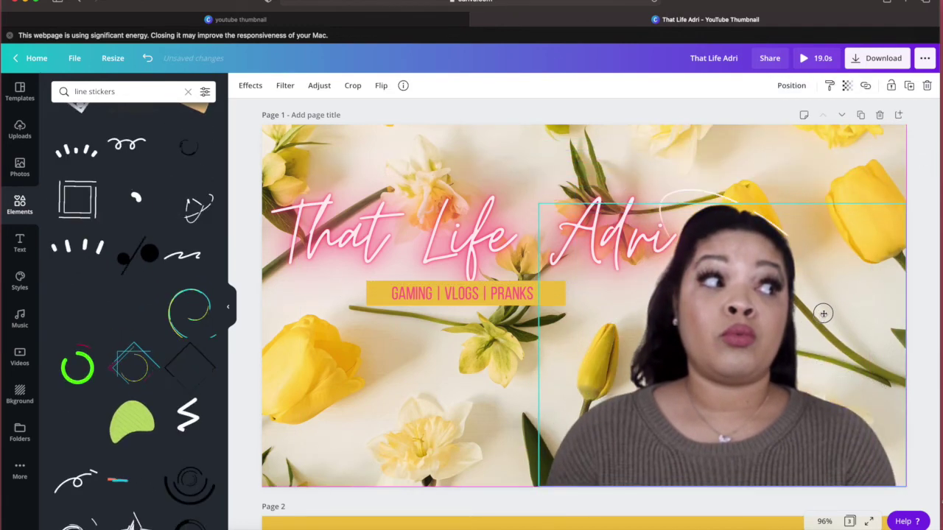
mouse_move(739, 180)
left_mouse_down()
mouse_move(734, 150)
mouse_move(758, 131)
left_mouse_up()
left_click(934, 245)
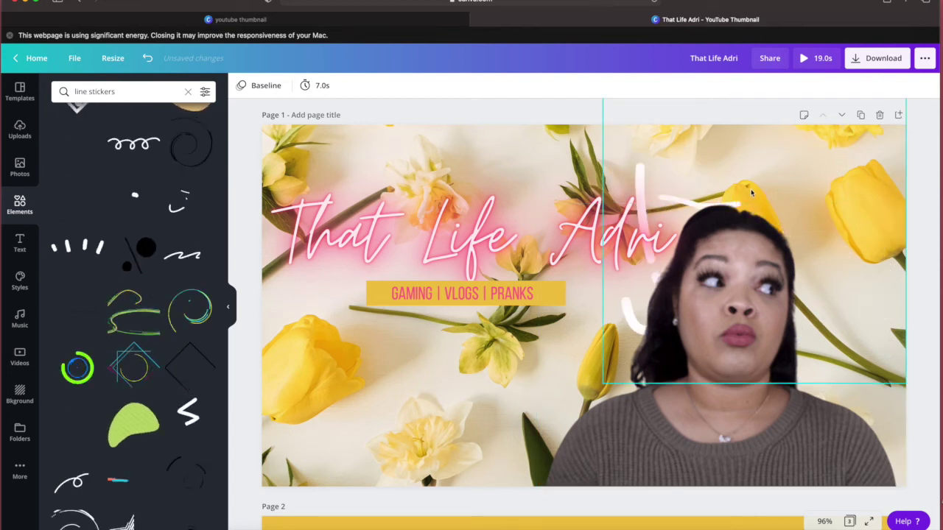
Try adding a white brush-stroke line sticker beside the woman on page 1.
scroll(52, 246, "down", 5)
scroll(53, 247, "down", 8)
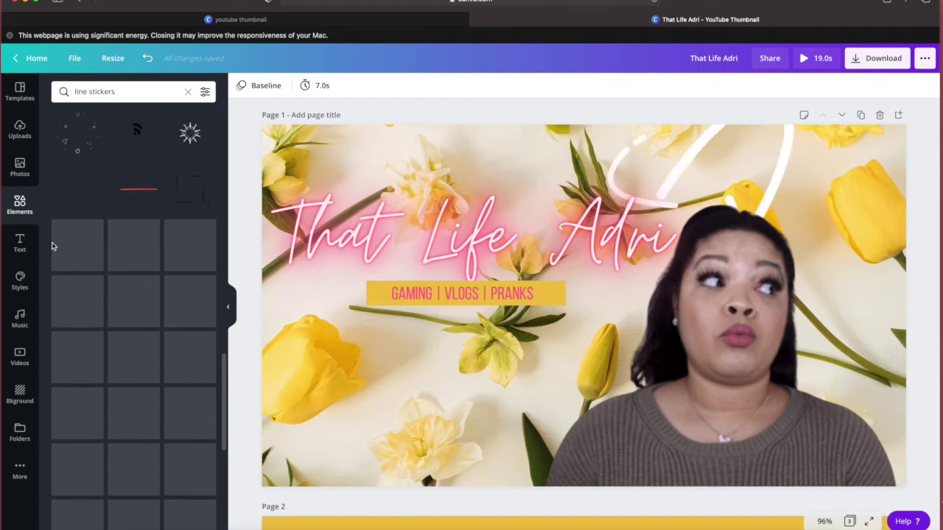
left_click(75, 190)
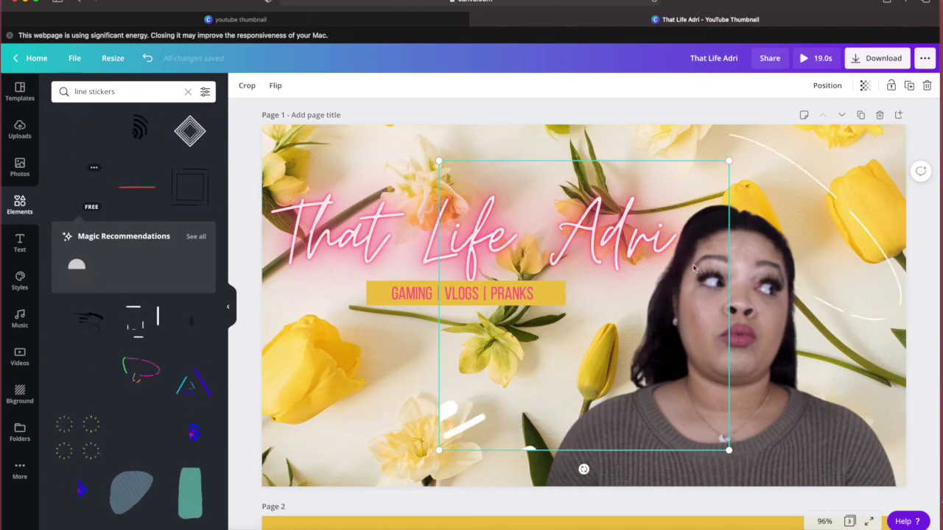
left_click_drag(719, 313, 883, 250)
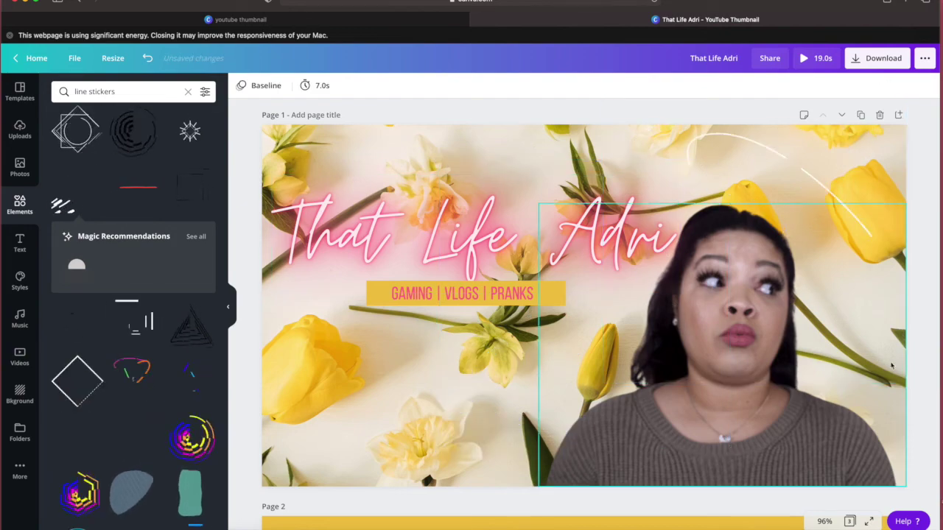
Preview the animated design and download all three pages as an MP4 video.
scroll(911, 371, "down", 10)
scroll(910, 371, "up", 10)
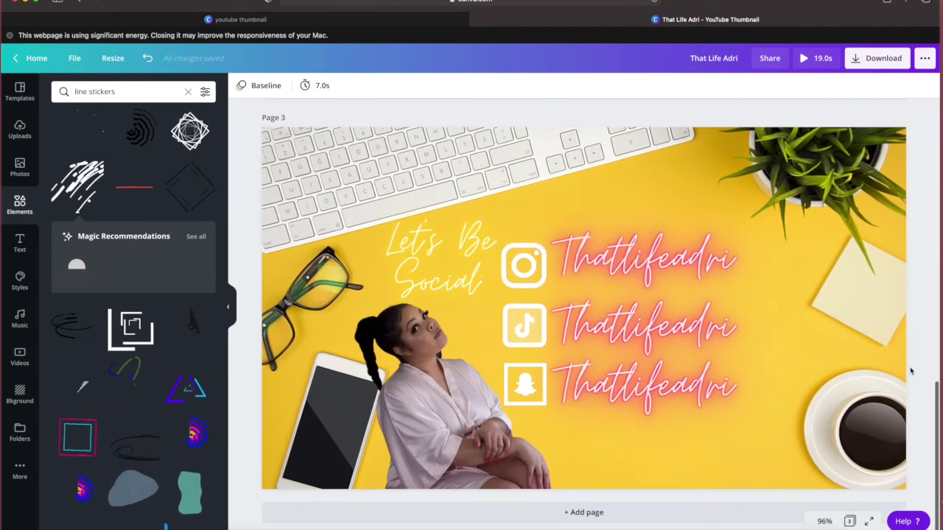
scroll(911, 372, "down", 10)
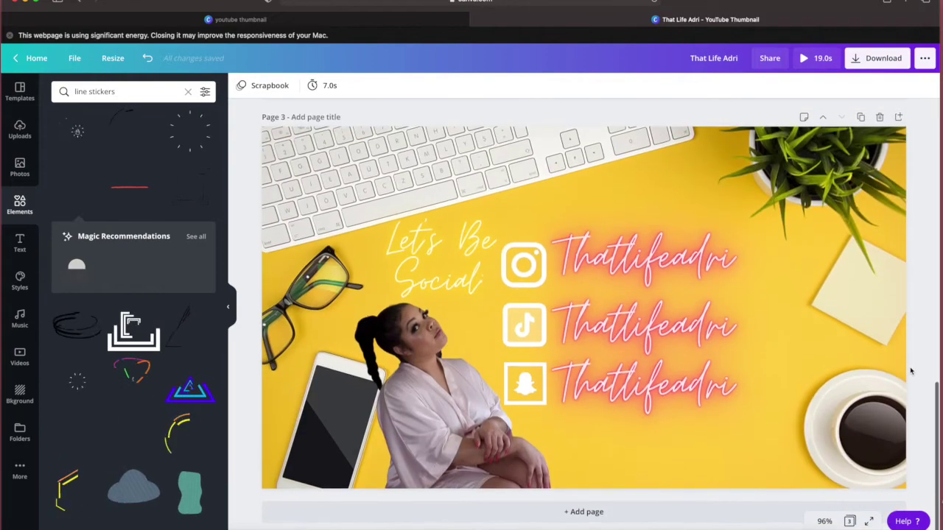
scroll(911, 372, "up", 10)
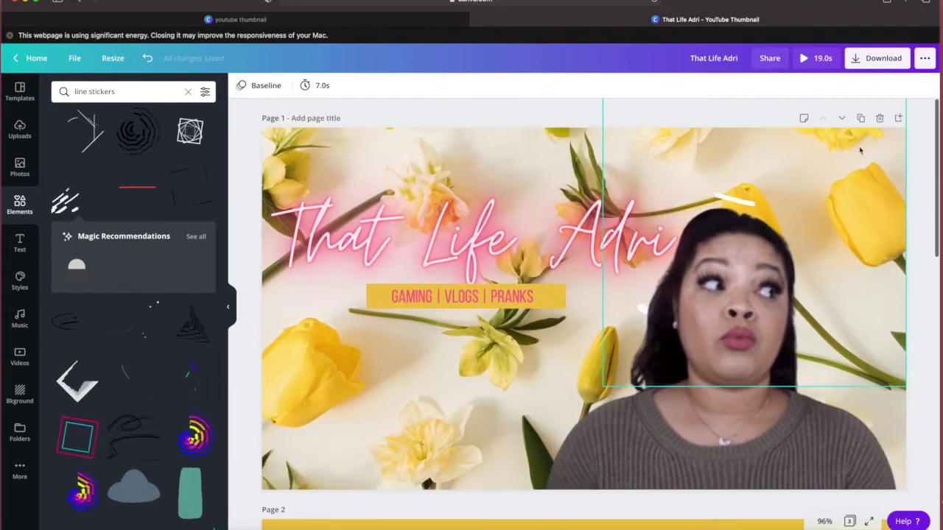
left_click(813, 58)
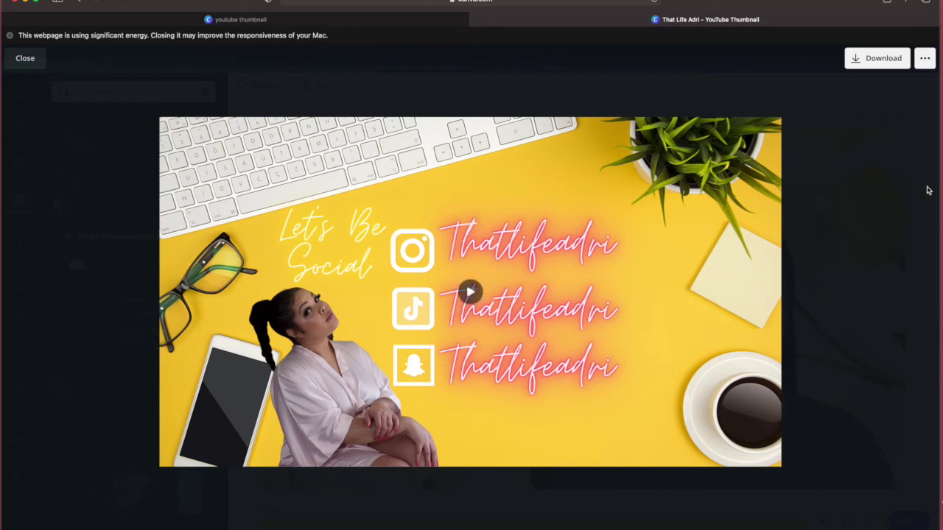
left_click(872, 65)
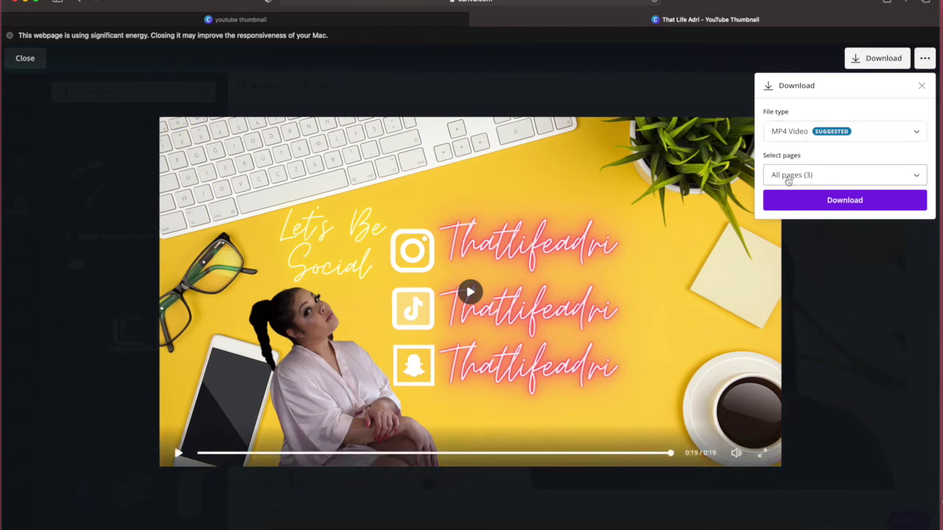
left_click(845, 201)
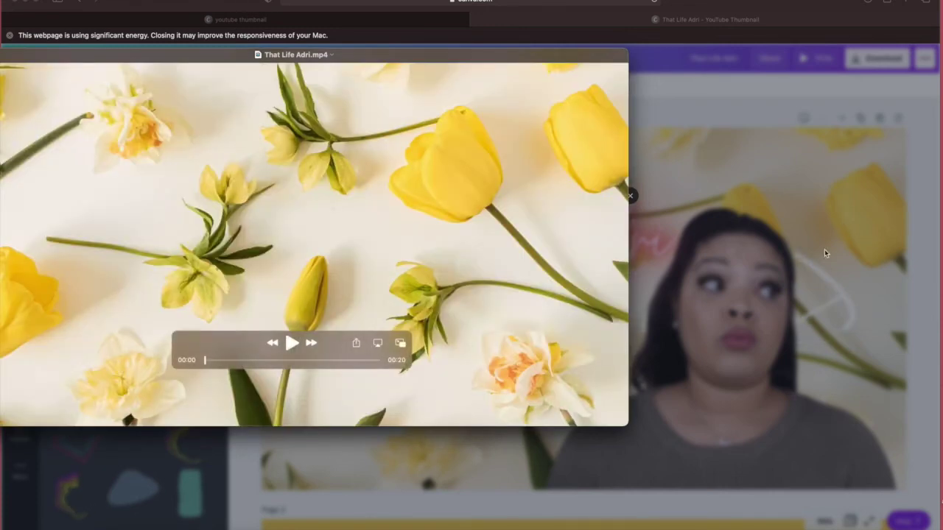
Play the downloaded MP4 video to its end, and close the player and the saved-design dialog.
left_click_drag(377, 56, 598, 54)
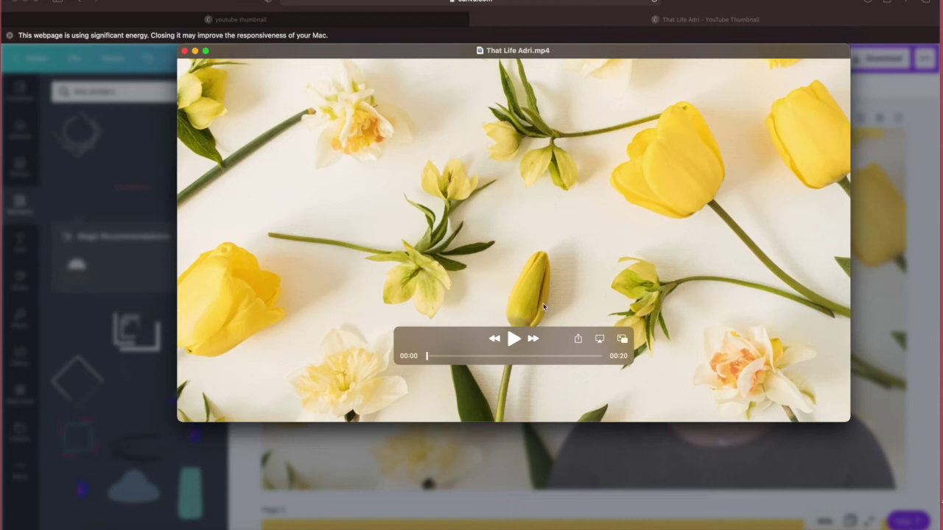
left_click(514, 343)
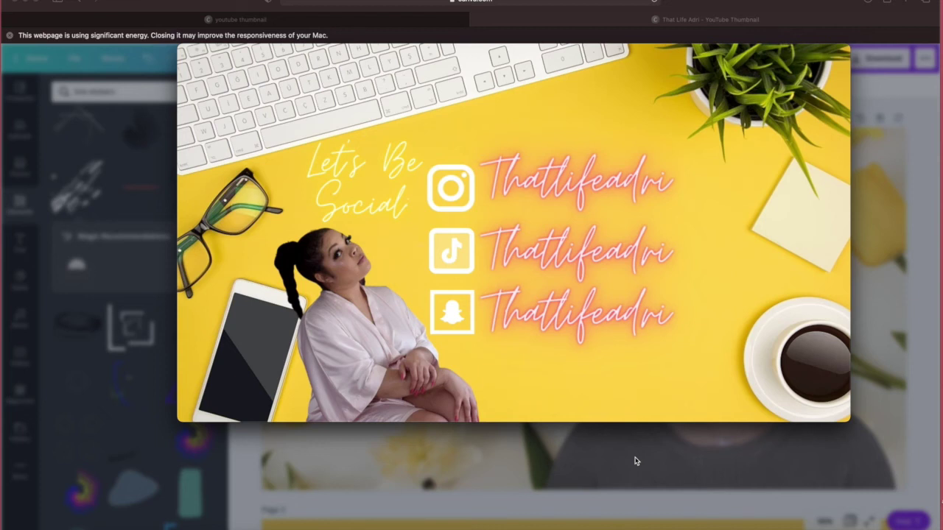
mouse_move(664, 325)
left_click_drag(694, 147, 686, 176)
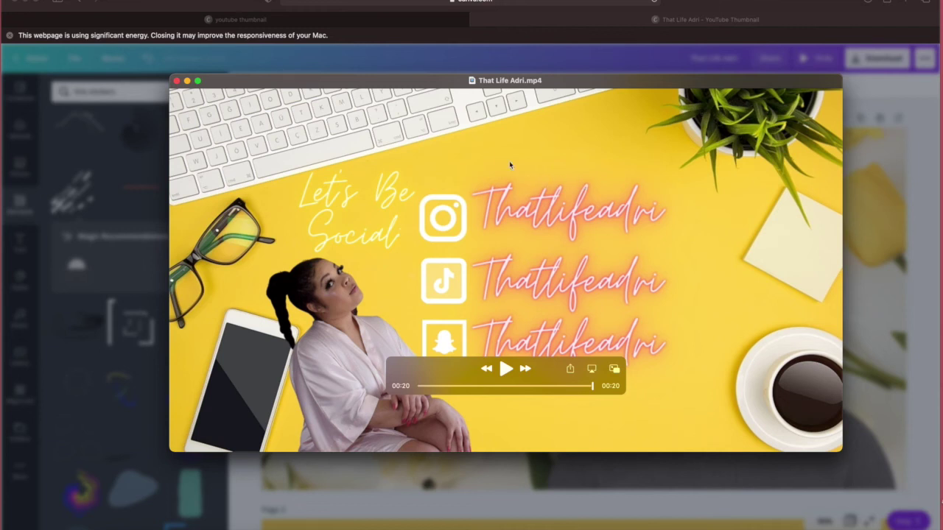
left_click(177, 81)
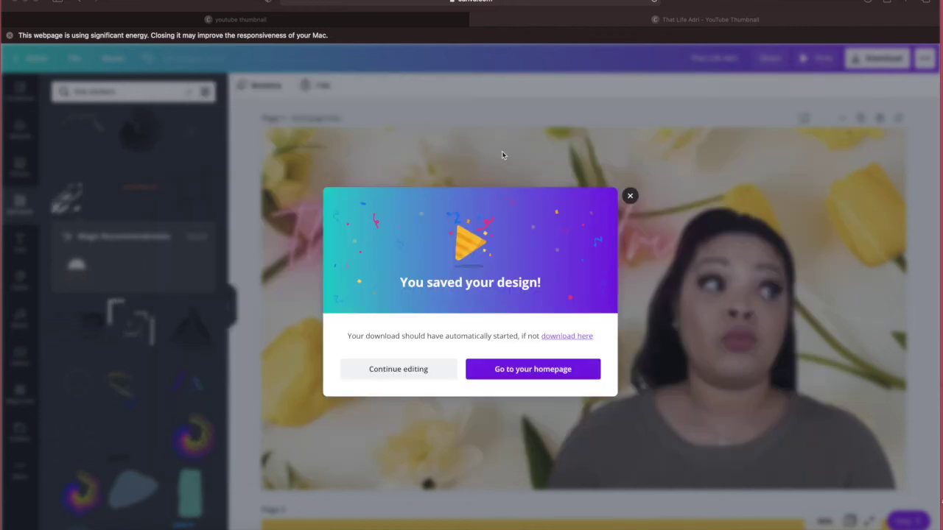
left_click(630, 197)
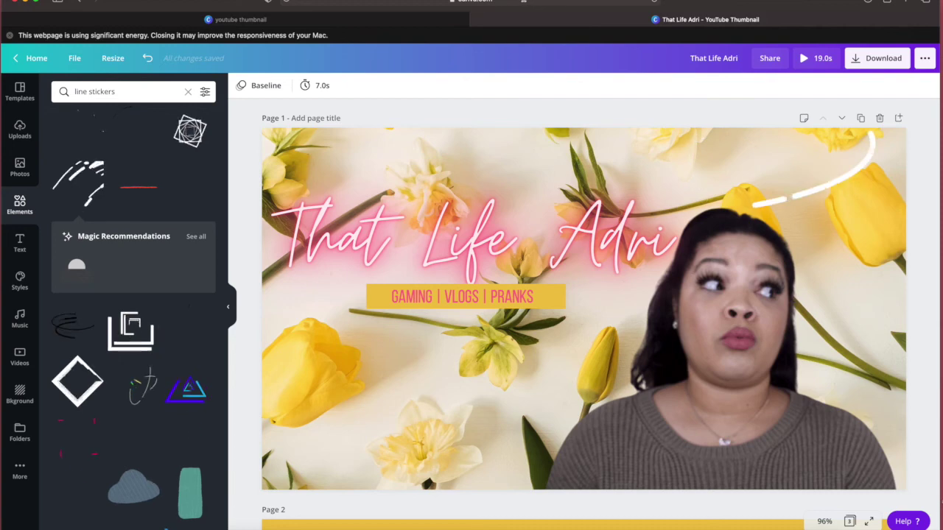
Go to youtube.com and open YouTube Studio for the signed-in channel.
left_click(482, 3)
type("youtube.com")
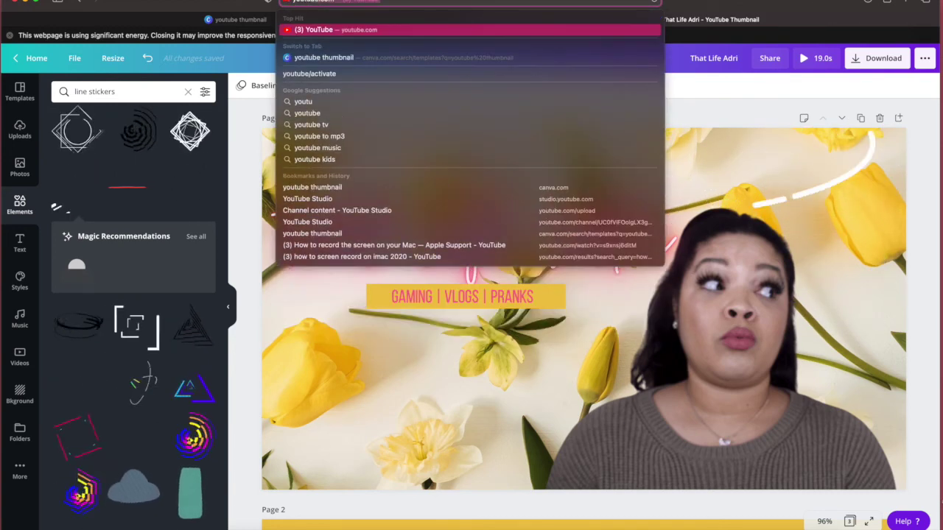
type("/")
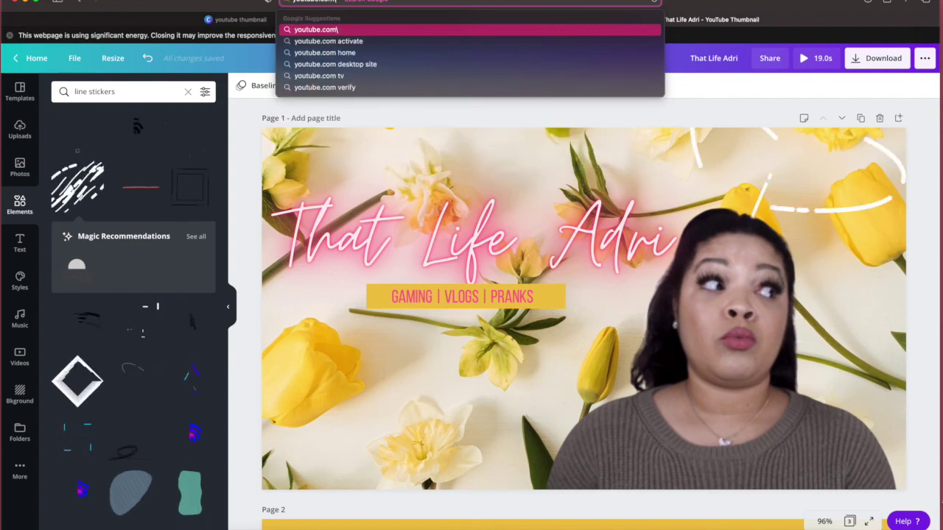
key("Return")
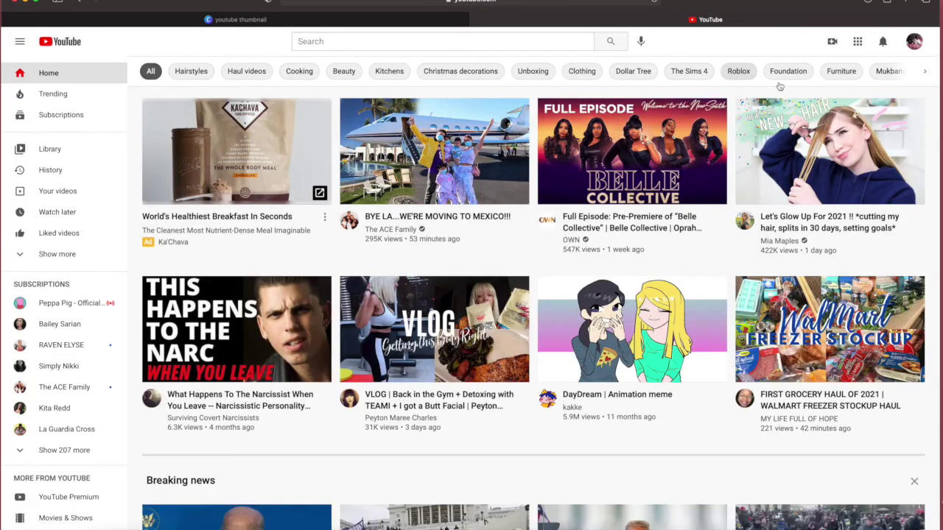
left_click(915, 42)
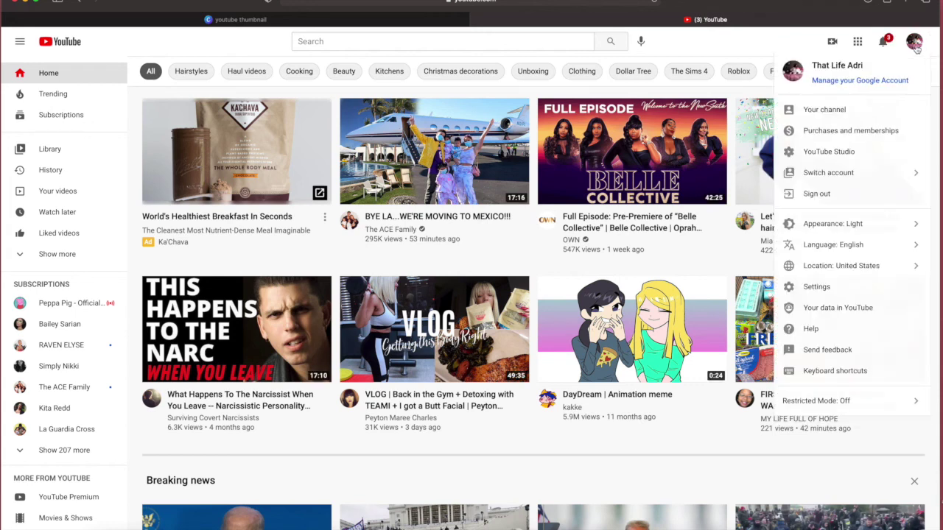
left_click(873, 153)
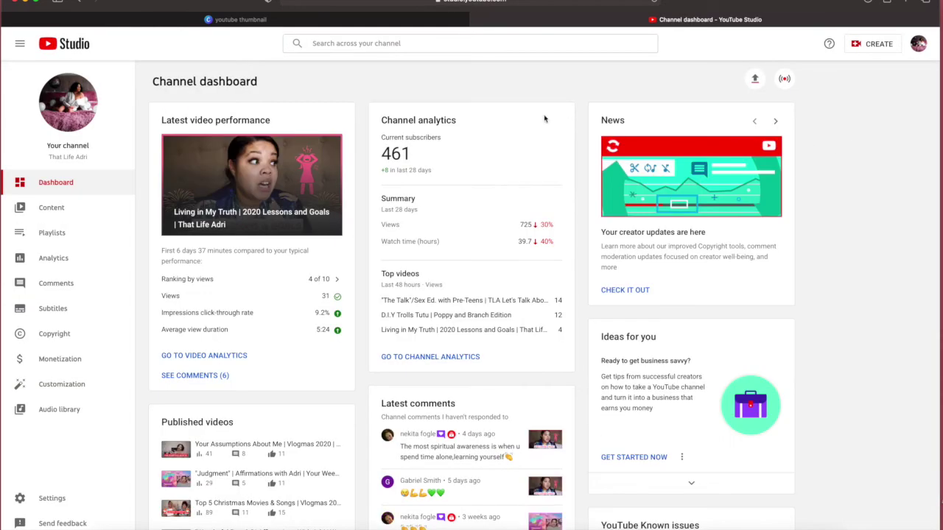
Examine the channel dashboard's analytics summary, top videos, published videos and latest comments.
scroll(412, 229, "down", 5)
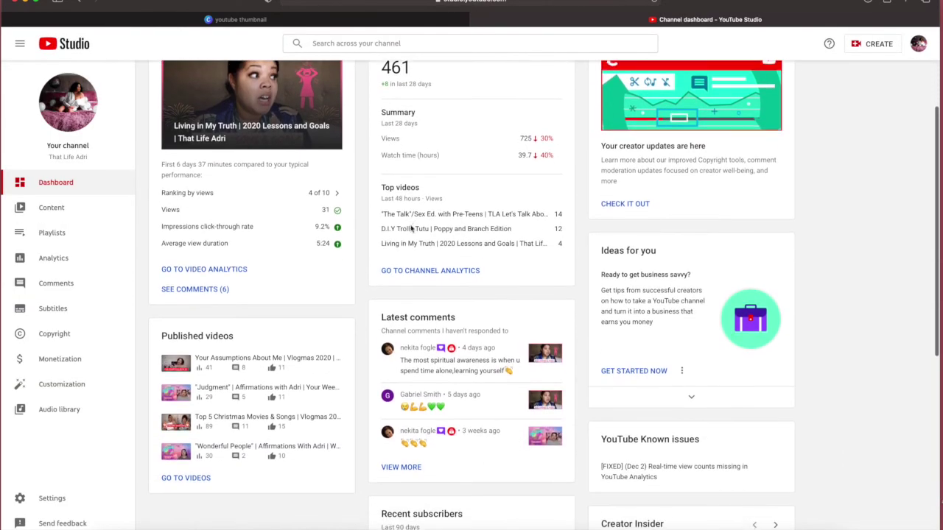
scroll(411, 230, "up", 5)
scroll(411, 229, "down", 1)
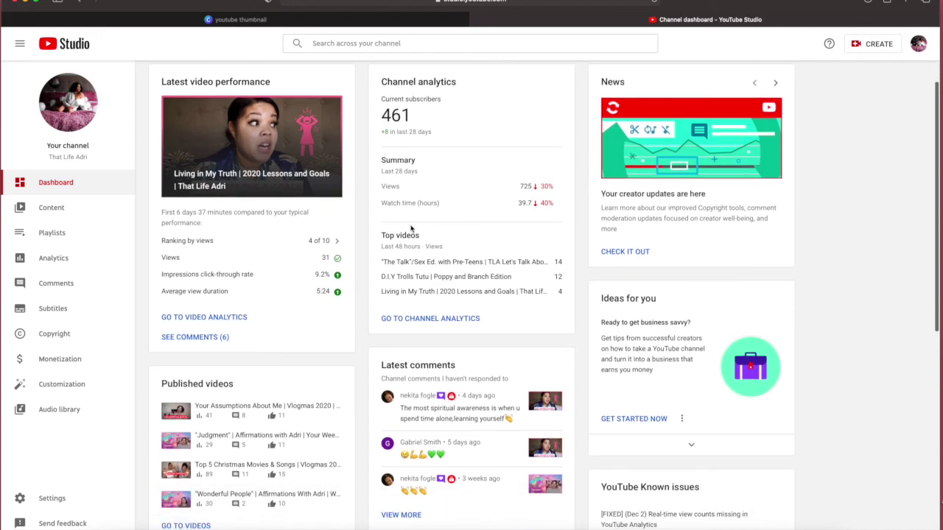
scroll(540, 201, "up", 1)
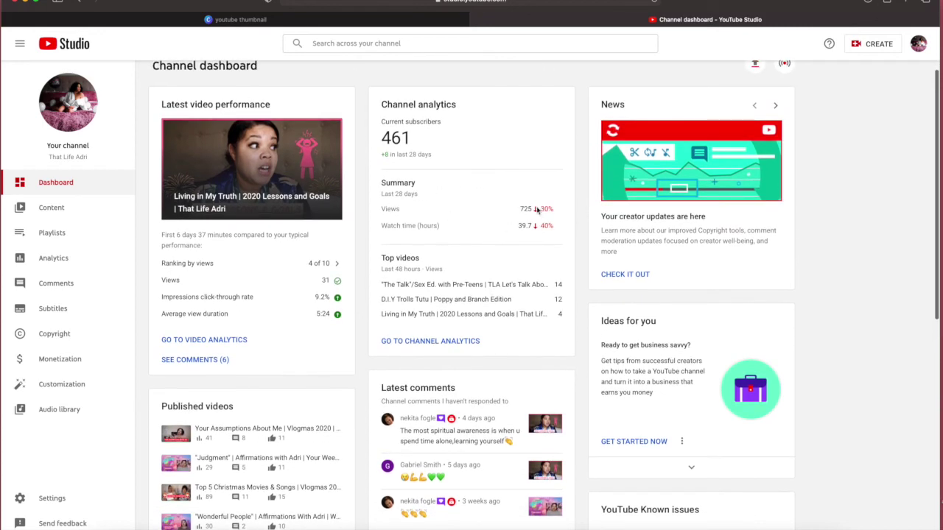
scroll(549, 219, "down", 1)
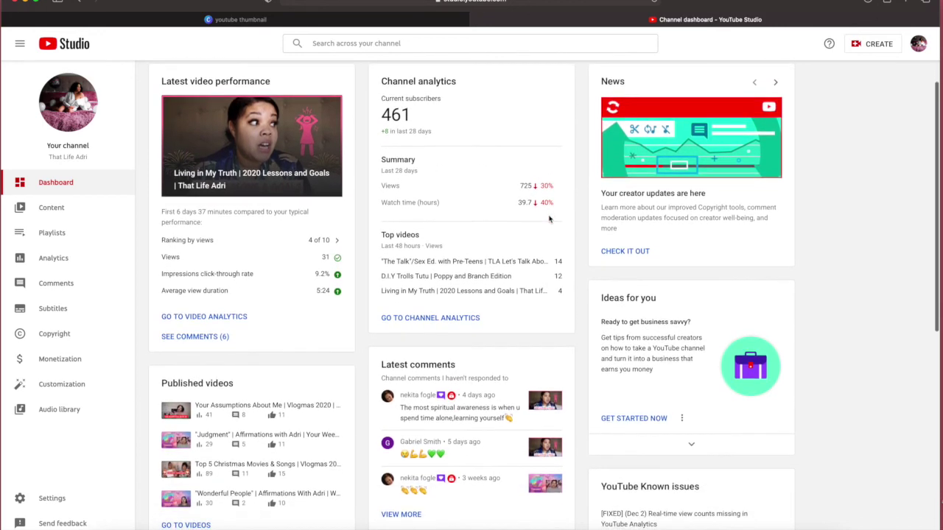
scroll(549, 219, "down", 2)
scroll(549, 219, "down", 5)
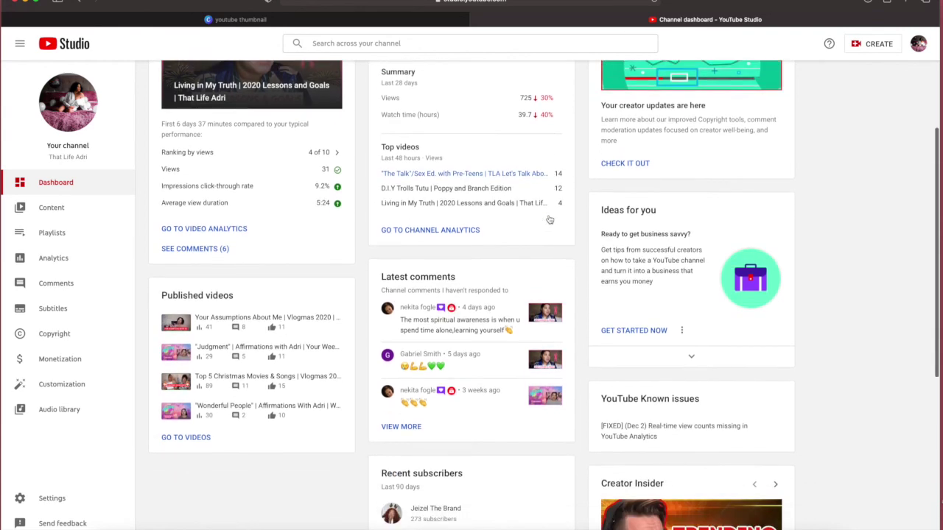
scroll(551, 218, "up", 8)
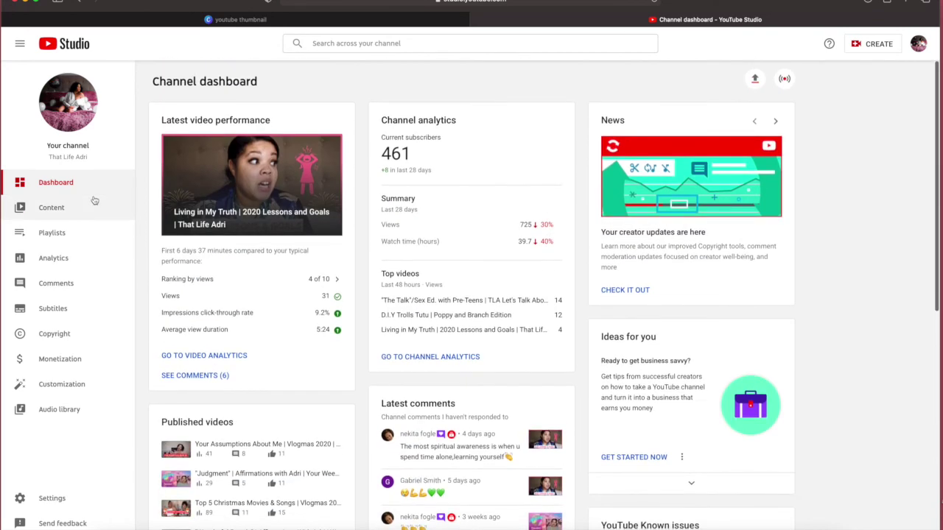
Download the "Just Dance" track from the YouTube Studio audio library.
left_click(84, 417)
scroll(452, 290, "down", 5)
scroll(816, 374, "up", 1)
scroll(816, 374, "down", 1)
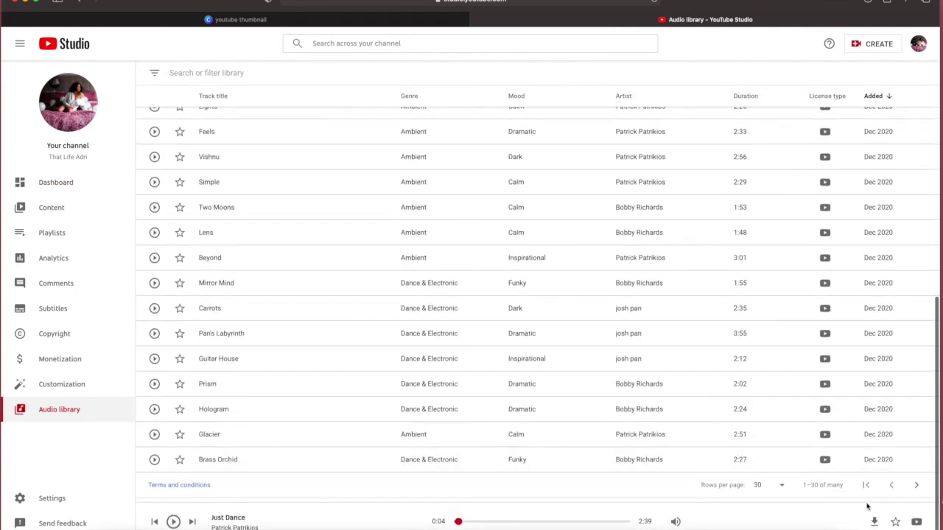
left_click(874, 521)
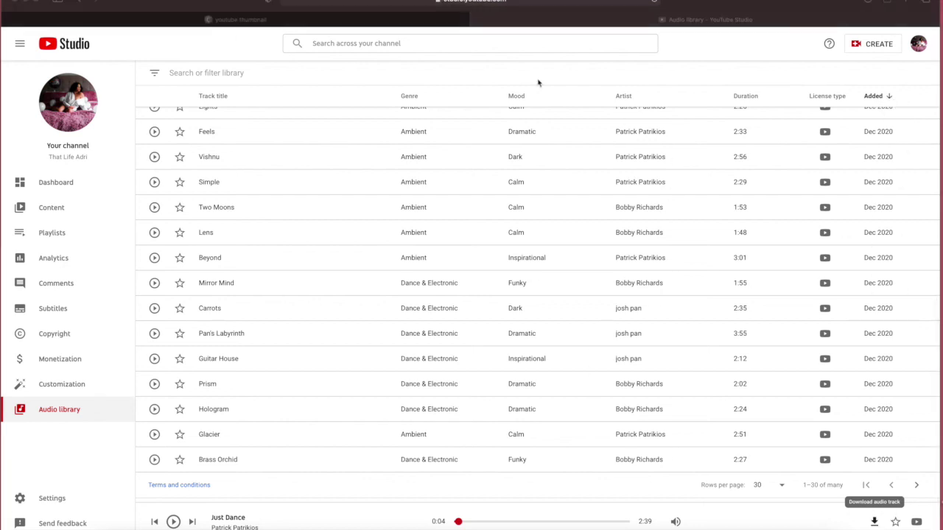
Switch to the Canva home page and browse the previously created designs.
left_click(406, 21)
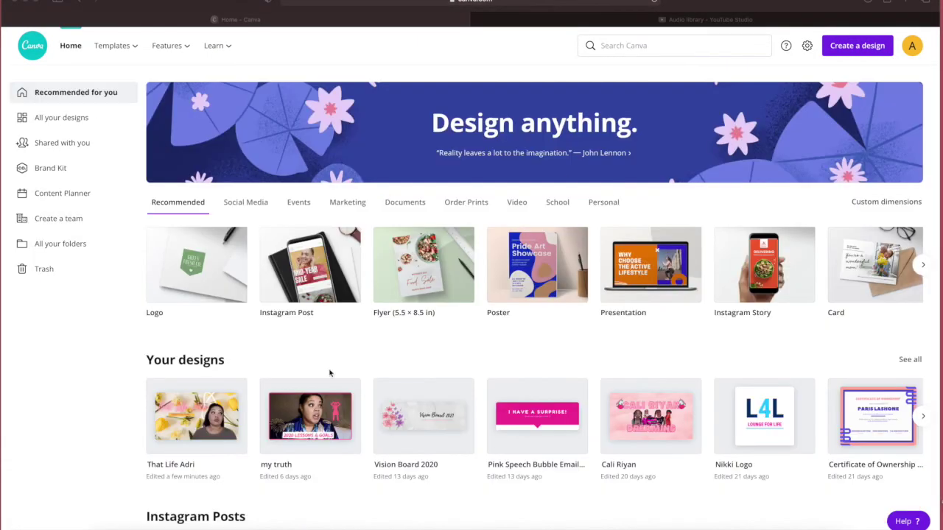
scroll(160, 418, "down", 4)
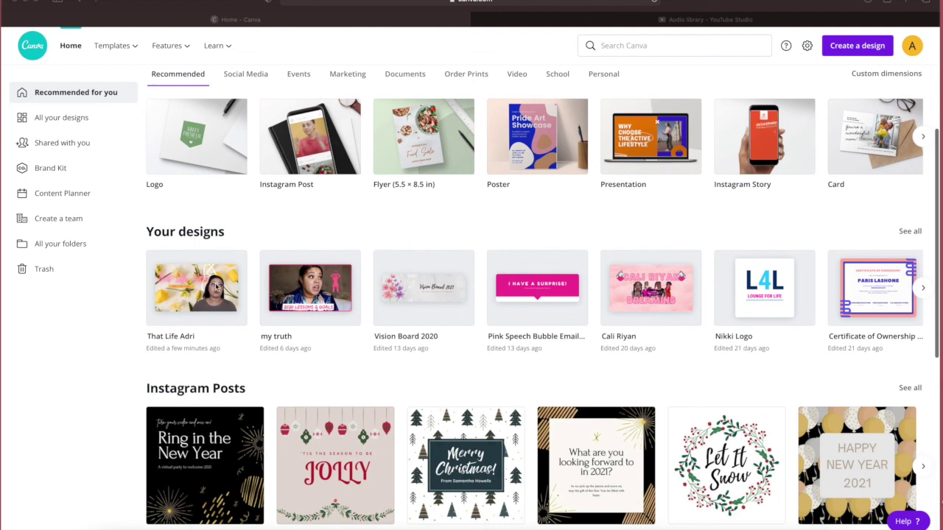
scroll(368, 291, "right", 2)
scroll(511, 294, "left", 2)
scroll(511, 294, "right", 10)
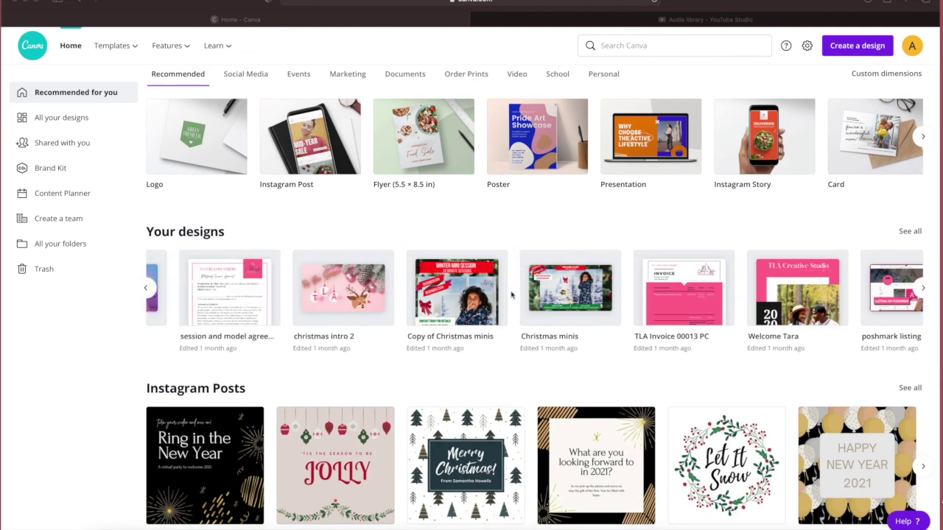
scroll(512, 294, "left", 10)
scroll(267, 286, "up", 4)
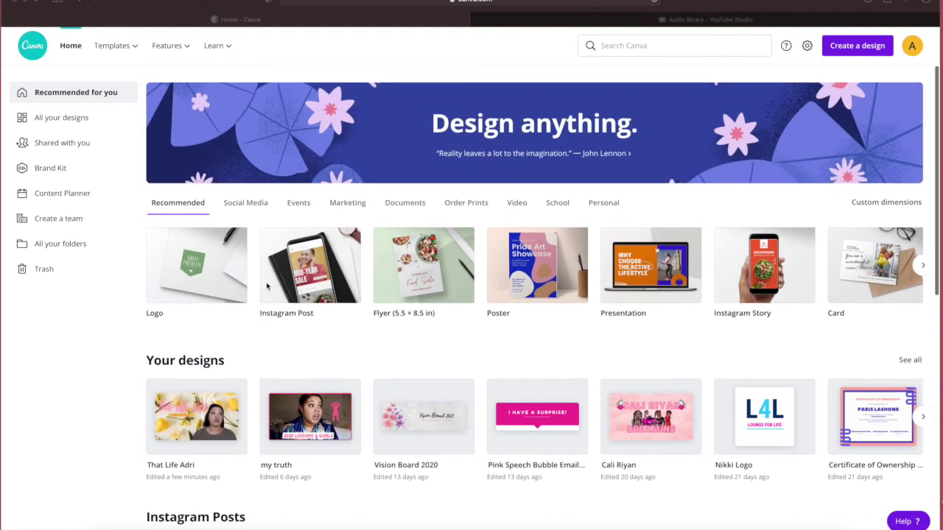